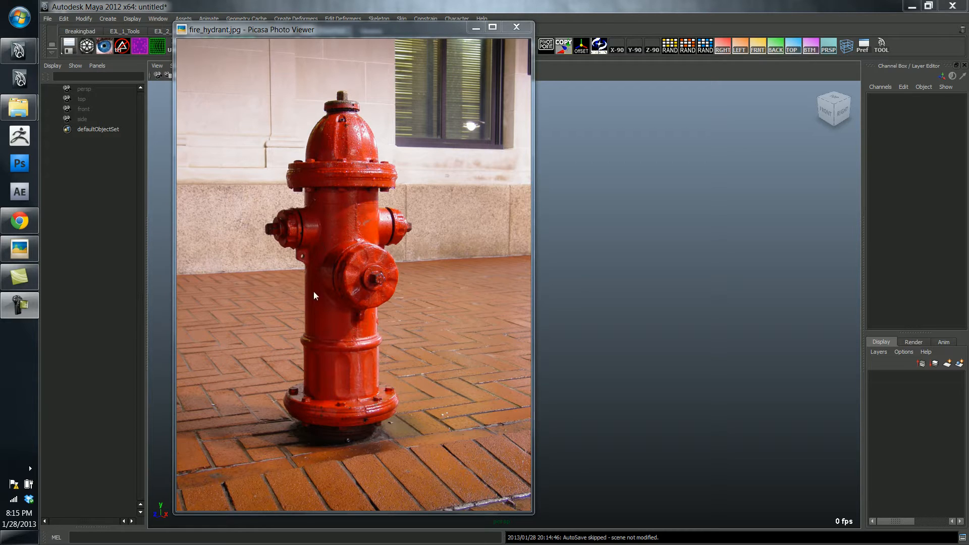
# Step: Move the hydrant reference photo out of the way, then create a polygon cylinder and frame it with shaded display
pyautogui.moveTo(327, 364)
pyautogui.moveTo(411, 30); pyautogui.dragTo(306, 24)
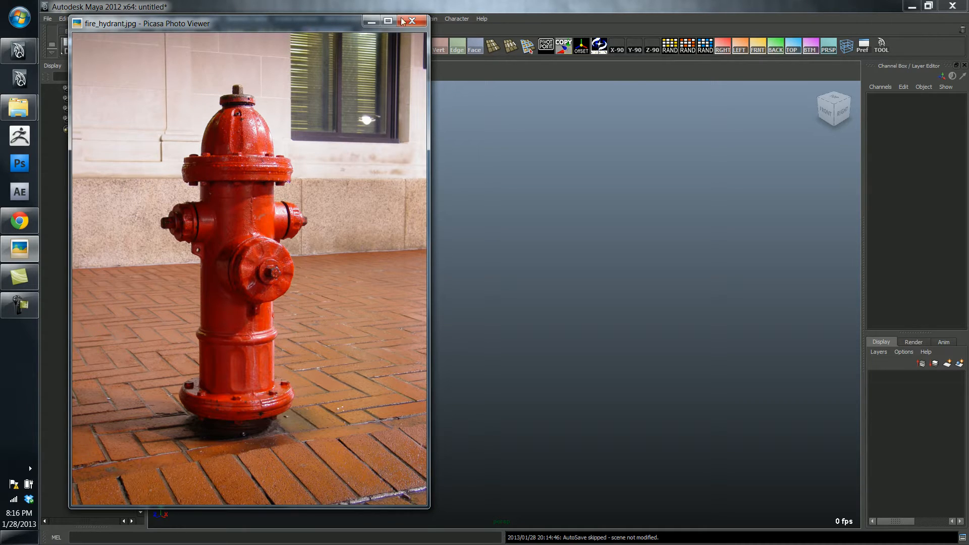
pyautogui.click(371, 21)
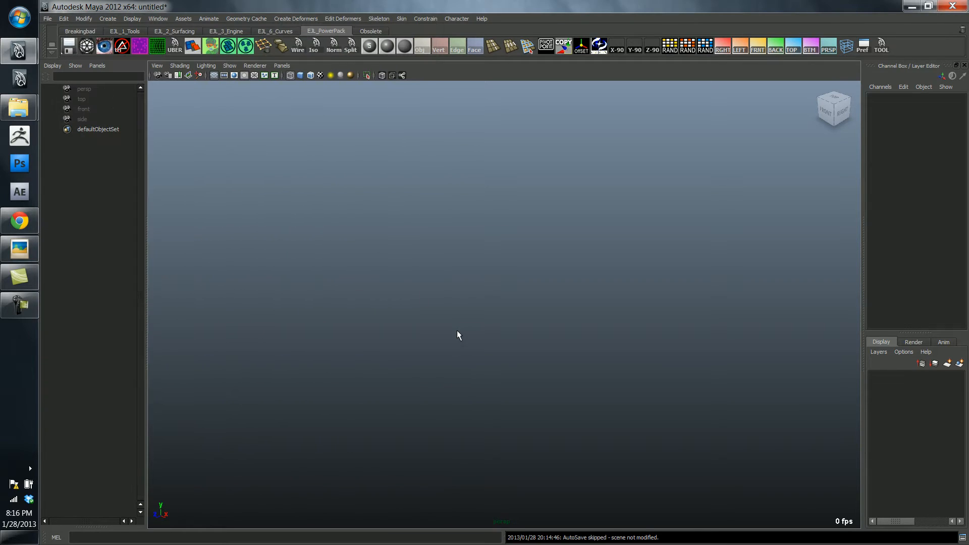
pyautogui.keyDown('shift'); pyautogui.rightClick(454, 304); pyautogui.keyUp('shift')
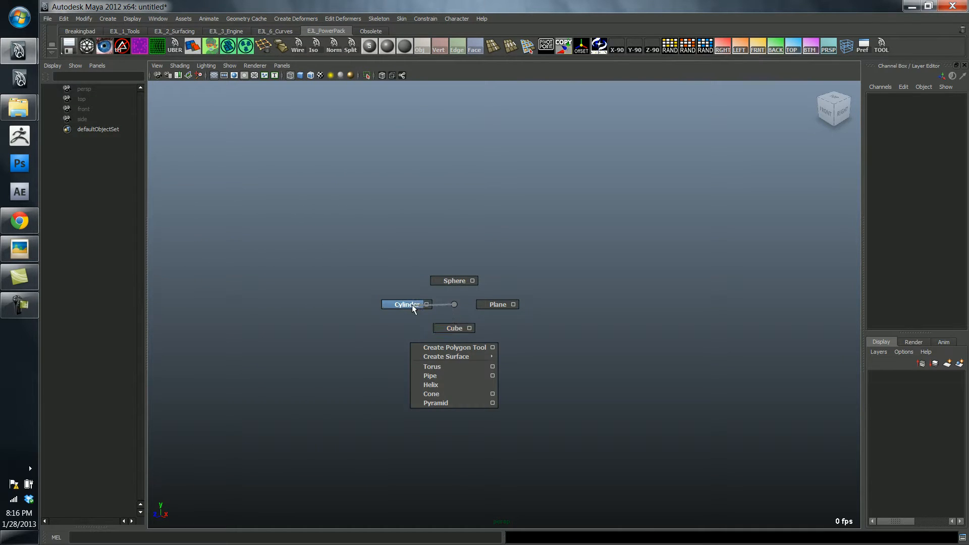
pyautogui.keyDown('shift'); pyautogui.moveTo(411, 304); pyautogui.dragTo(410, 305, button='right'); pyautogui.keyUp('shift')
pyautogui.press('5')
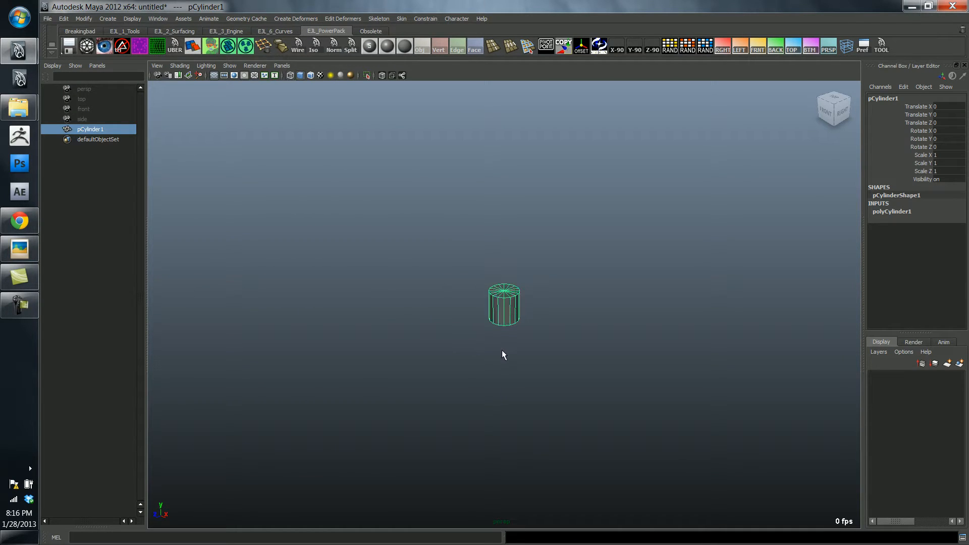
pyautogui.press('f')
pyautogui.keyDown('alt'); pyautogui.moveTo(499, 341); pyautogui.dragTo(386, 323, button='right'); pyautogui.keyUp('alt')
pyautogui.keyDown('alt'); pyautogui.moveTo(386, 323); pyautogui.dragTo(400, 307); pyautogui.keyUp('alt')
# Step: Flatten the cylinder into a thin disc with a Y scale of about 0.131, using the hydrant photo as reference
pyautogui.press('r')
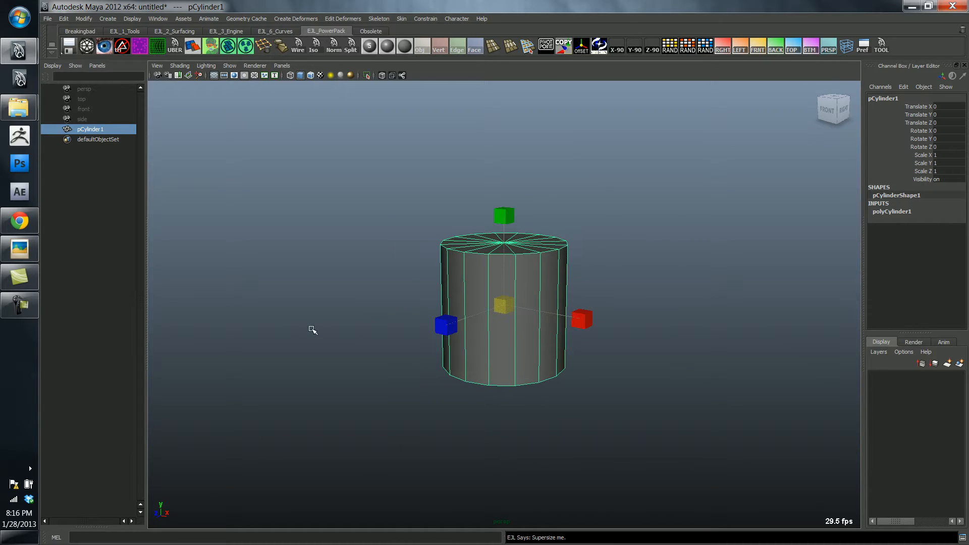
pyautogui.click(19, 249)
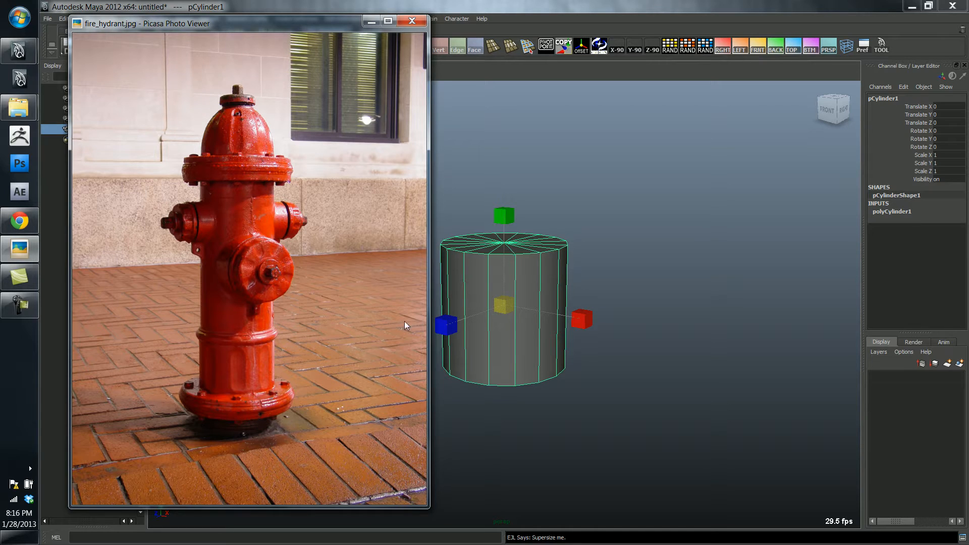
pyautogui.click(372, 21)
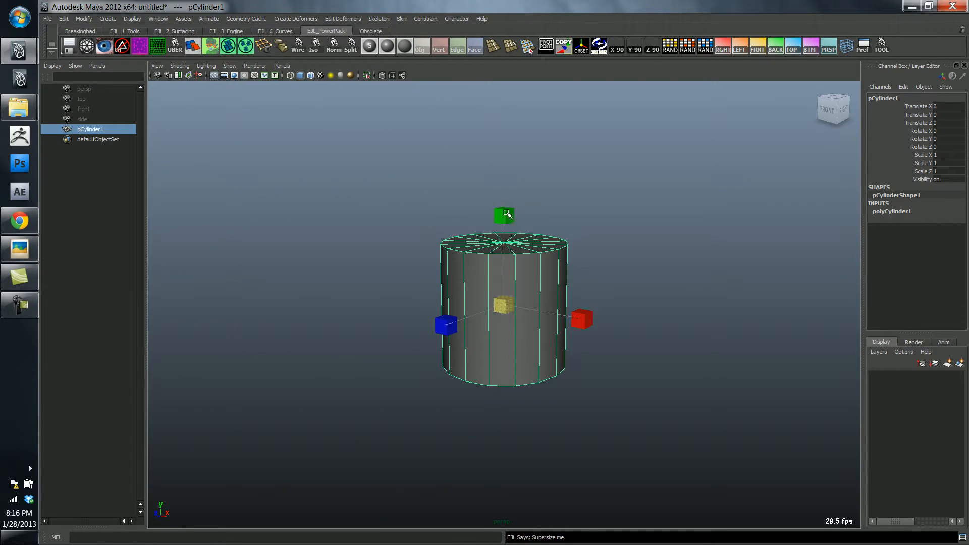
pyautogui.moveTo(506, 213); pyautogui.dragTo(504, 293)
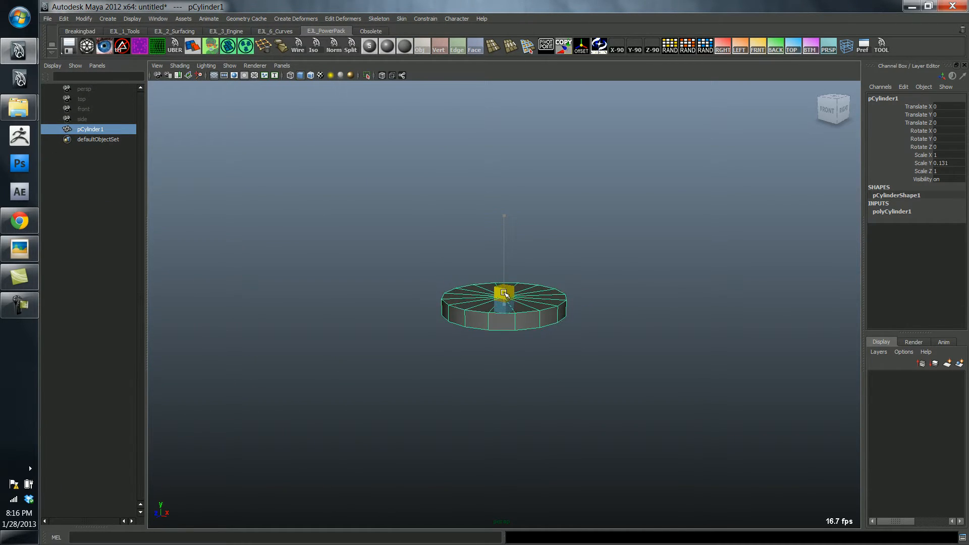
# Step: Examine the cylinder's axis subdivisions from above and compare its roundness with the hydrant photo
pyautogui.keyDown('alt'); pyautogui.moveTo(580, 313); pyautogui.dragTo(632, 327); pyautogui.keyUp('alt')
pyautogui.press('t')
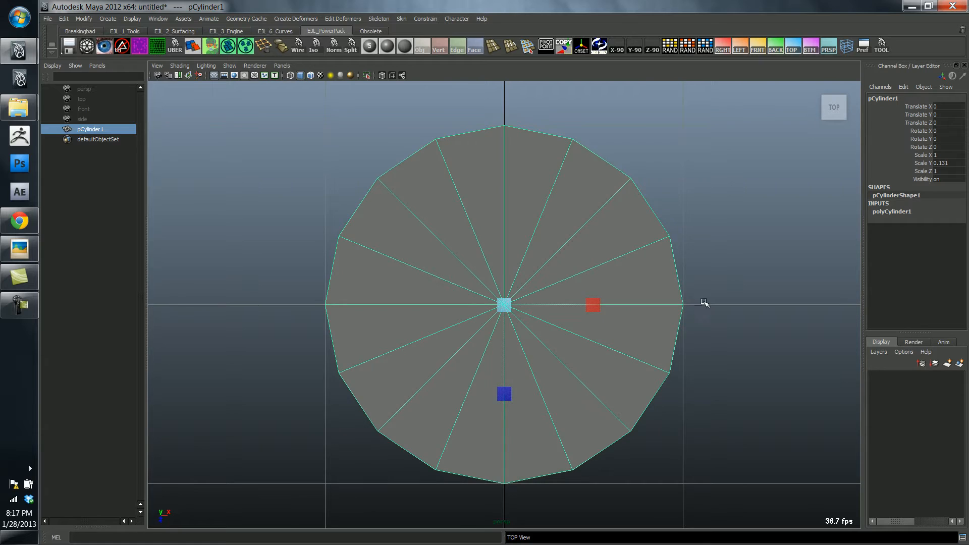
pyautogui.keyDown('alt'); pyautogui.moveTo(705, 303); pyautogui.dragTo(661, 319, button='right'); pyautogui.keyUp('alt')
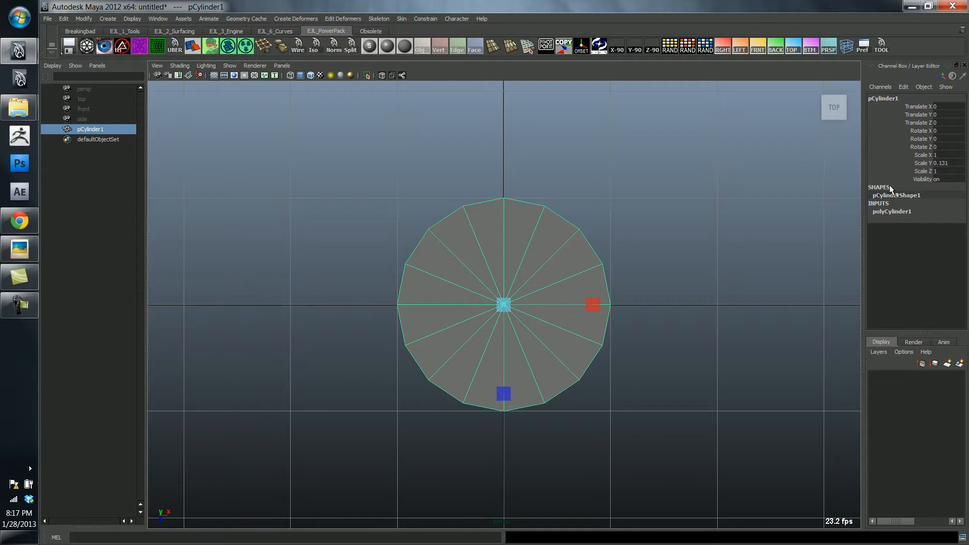
pyautogui.click(892, 211)
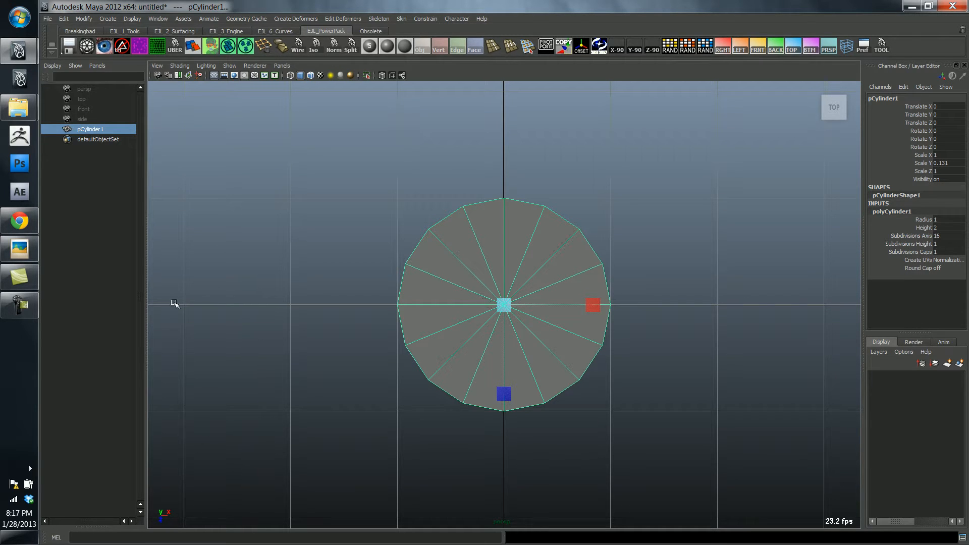
pyautogui.click(18, 254)
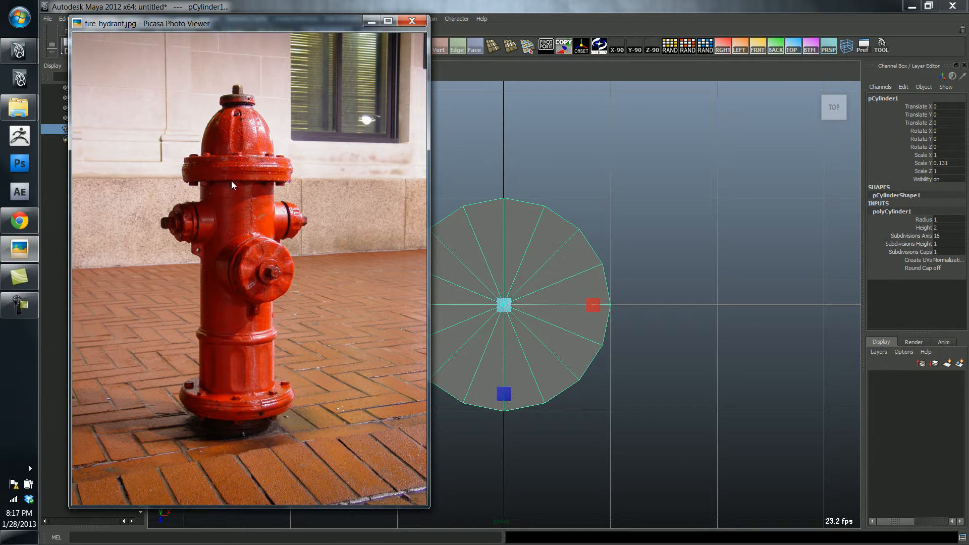
pyautogui.moveTo(296, 264)
pyautogui.click(373, 21)
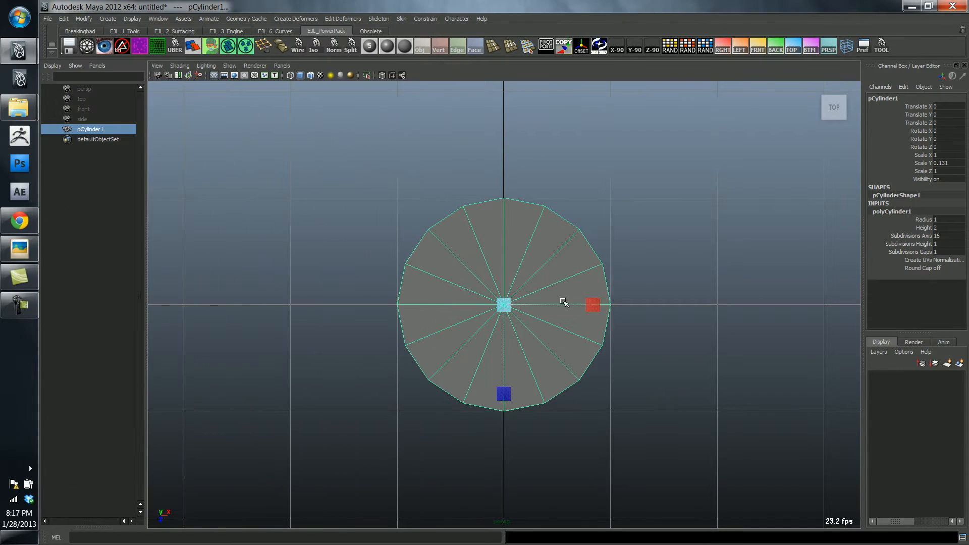
pyautogui.hotkey('alt', 'Home')
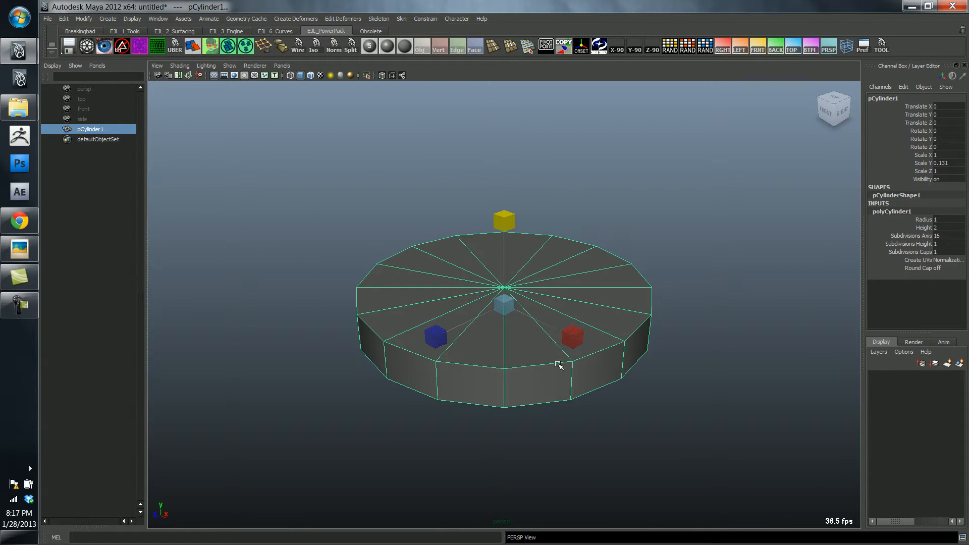
pyautogui.keyDown('alt'); pyautogui.moveTo(583, 332); pyautogui.dragTo(530, 323); pyautogui.keyUp('alt')
pyautogui.keyDown('alt'); pyautogui.moveTo(530, 322); pyautogui.dragTo(509, 324, button='right'); pyautogui.keyUp('alt')
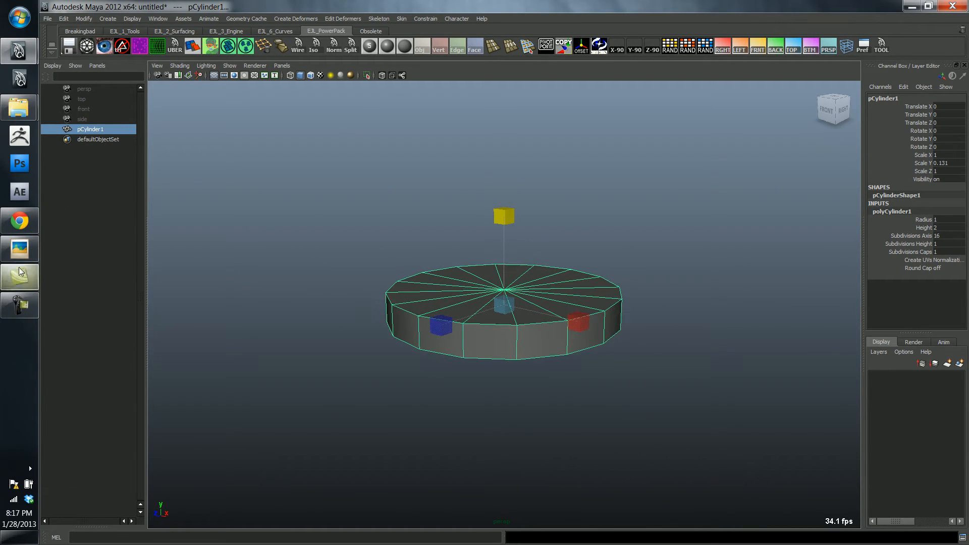
# Step: Enlarge the reference photo to 1:1 on the hydrant's base and thicken the disc to a Y scale of about 0.175
pyautogui.click(20, 249)
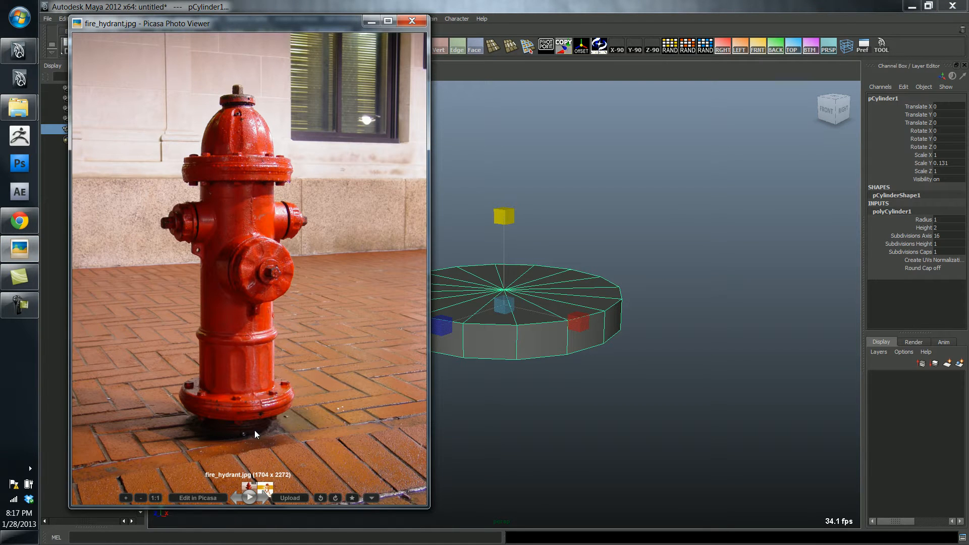
pyautogui.click(155, 498)
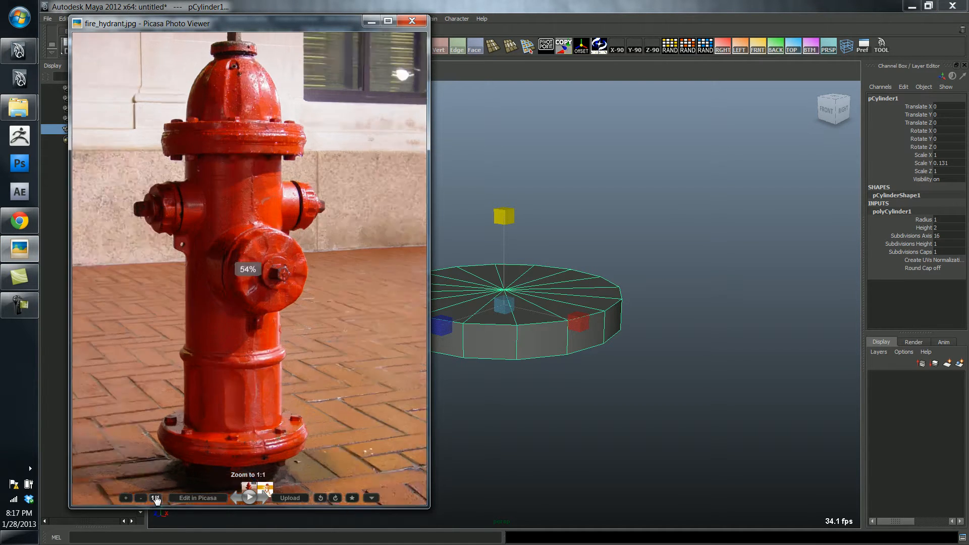
pyautogui.moveTo(279, 344); pyautogui.dragTo(305, 217)
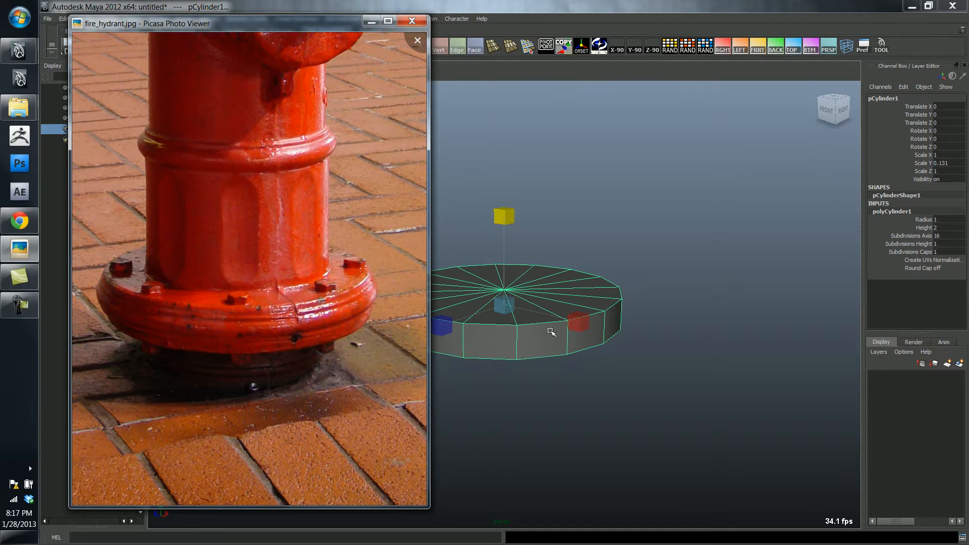
pyautogui.moveTo(509, 215); pyautogui.dragTo(510, 193)
pyautogui.keyDown('alt'); pyautogui.moveTo(500, 359); pyautogui.dragTo(511, 344); pyautogui.keyUp('alt')
# Step: Insert two horizontal edge loops around the side of the disc, splitting it into three bands
pyautogui.moveTo(528, 335); pyautogui.dragTo(531, 318, button='right')
pyautogui.moveTo(534, 309); pyautogui.dragTo(535, 307)
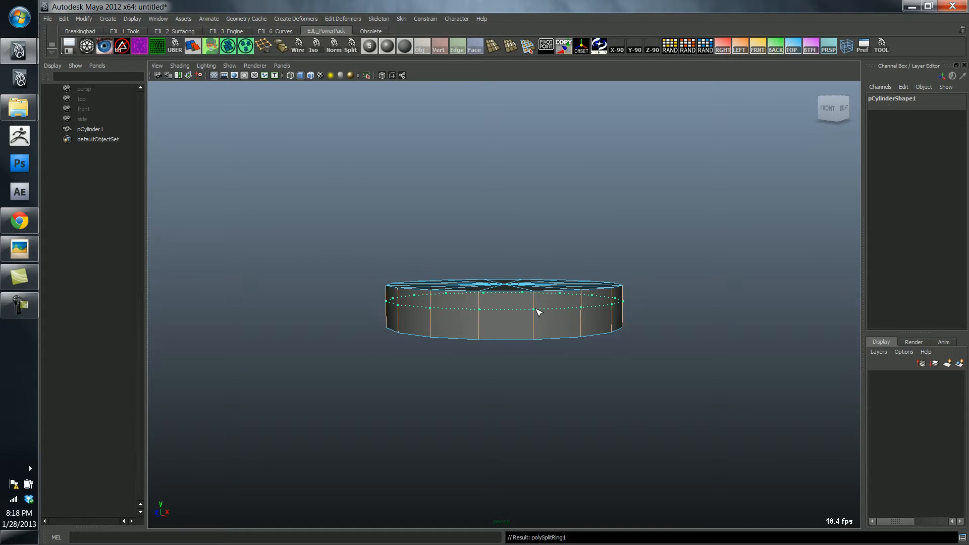
pyautogui.click(534, 322)
pyautogui.press('w')
# Step: Select the middle band of side faces and extrude it outward by about 0.148
pyautogui.moveTo(529, 333); pyautogui.dragTo(528, 314, button='right')
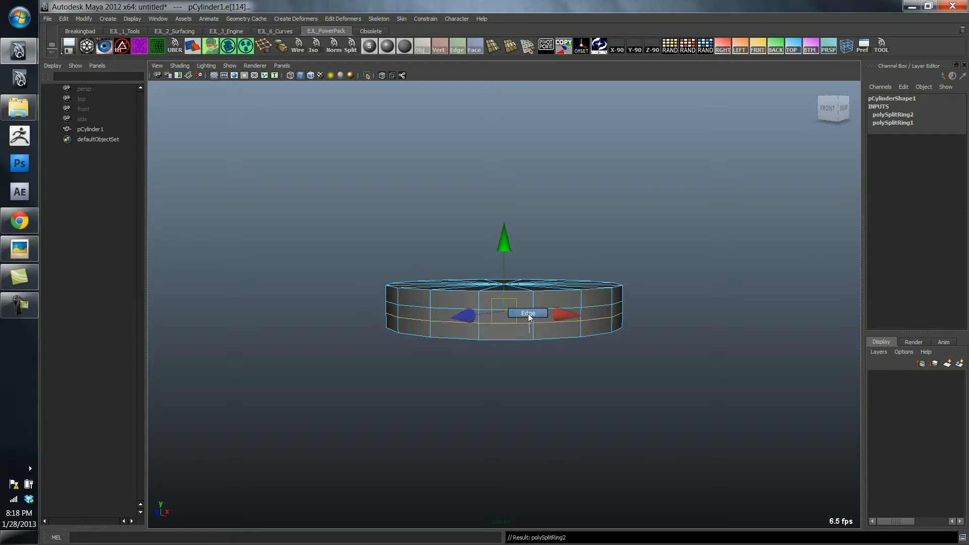
pyautogui.click(616, 327)
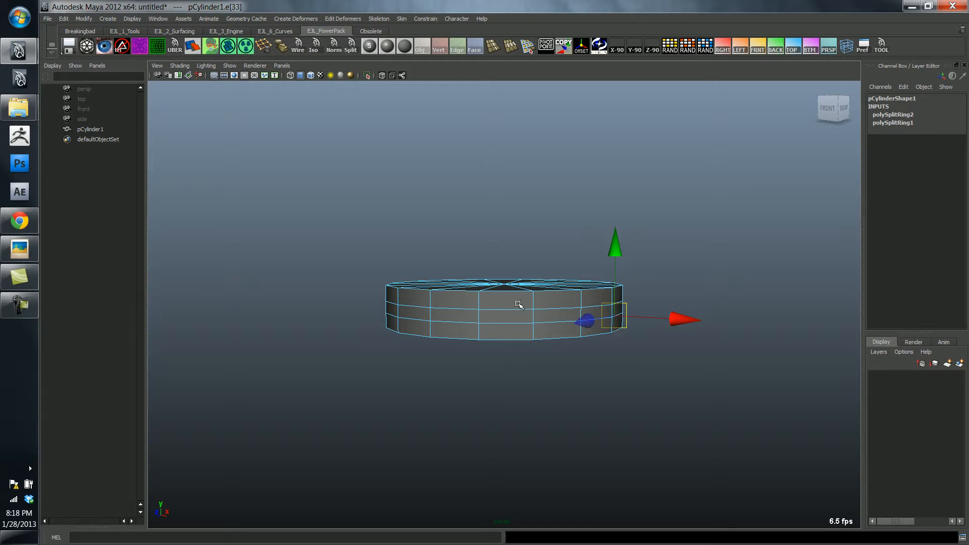
pyautogui.click(536, 316)
pyautogui.hotkey('ctrl', 'F11')
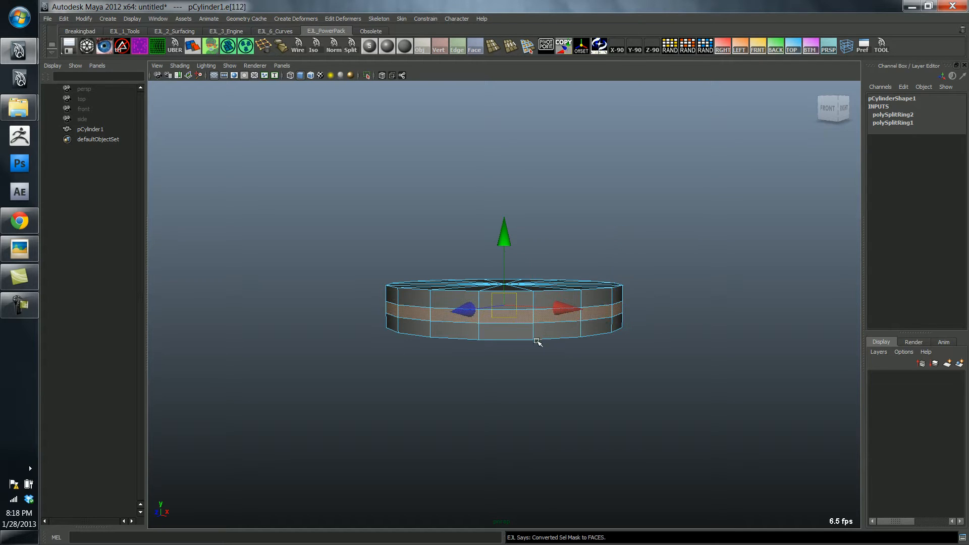
pyautogui.hotkey('ctrl', 'e')
pyautogui.keyDown('alt'); pyautogui.moveTo(497, 358); pyautogui.dragTo(459, 378); pyautogui.keyUp('alt')
pyautogui.moveTo(438, 413)
pyautogui.mouseDown()
pyautogui.moveTo(429, 424)
pyautogui.moveTo(437, 416)
pyautogui.mouseUp()
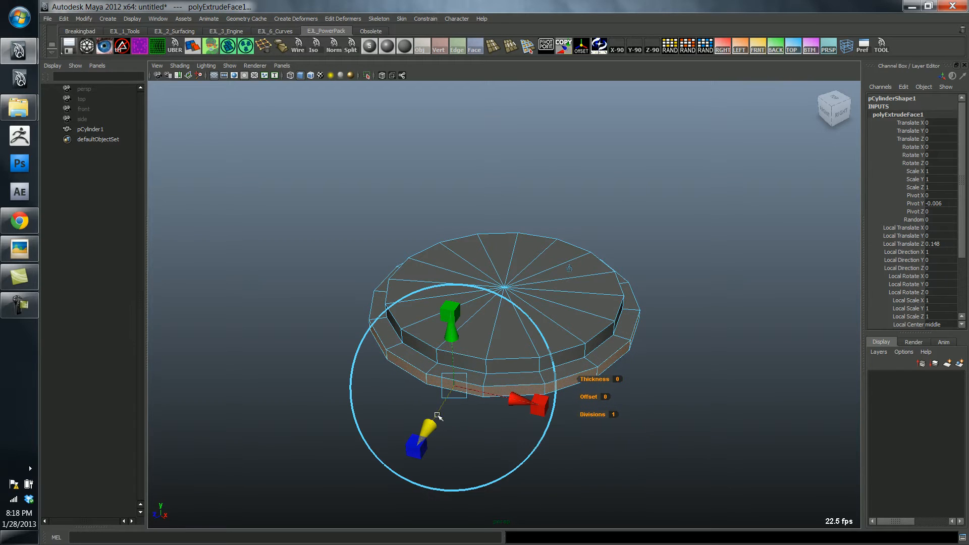
# Step: Return to object selection and compare the stepped disc with the hydrant's base in the reference photo
pyautogui.moveTo(508, 343); pyautogui.dragTo(550, 311, button='right')
pyautogui.click(616, 242)
pyautogui.click(580, 298)
pyautogui.keyDown('alt'); pyautogui.moveTo(598, 320); pyautogui.dragTo(573, 319); pyautogui.keyUp('alt')
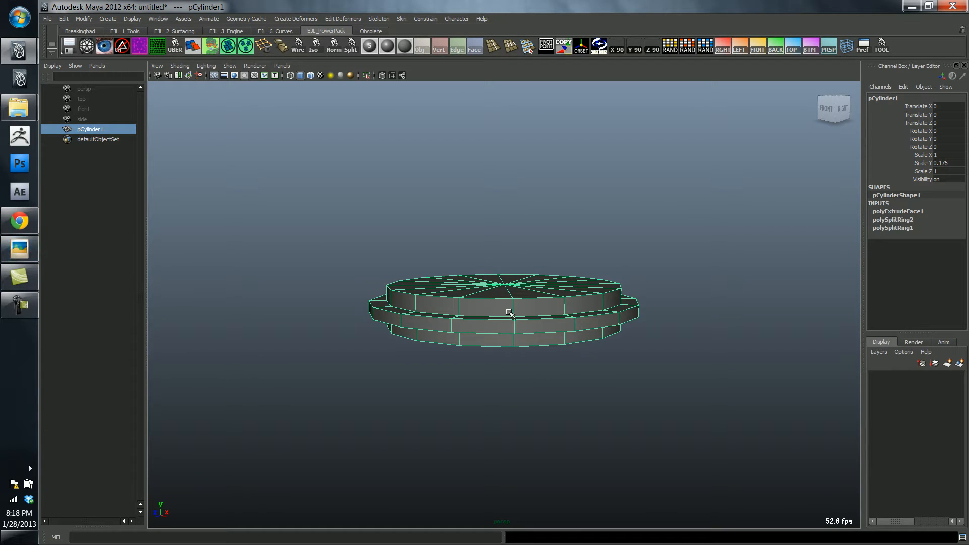
pyautogui.keyDown('alt'); pyautogui.moveTo(510, 317); pyautogui.dragTo(508, 330); pyautogui.keyUp('alt')
pyautogui.keyDown('alt'); pyautogui.moveTo(508, 329); pyautogui.dragTo(619, 368, button='right'); pyautogui.keyUp('alt')
pyautogui.keyDown('alt'); pyautogui.moveTo(465, 378); pyautogui.dragTo(411, 372); pyautogui.keyUp('alt')
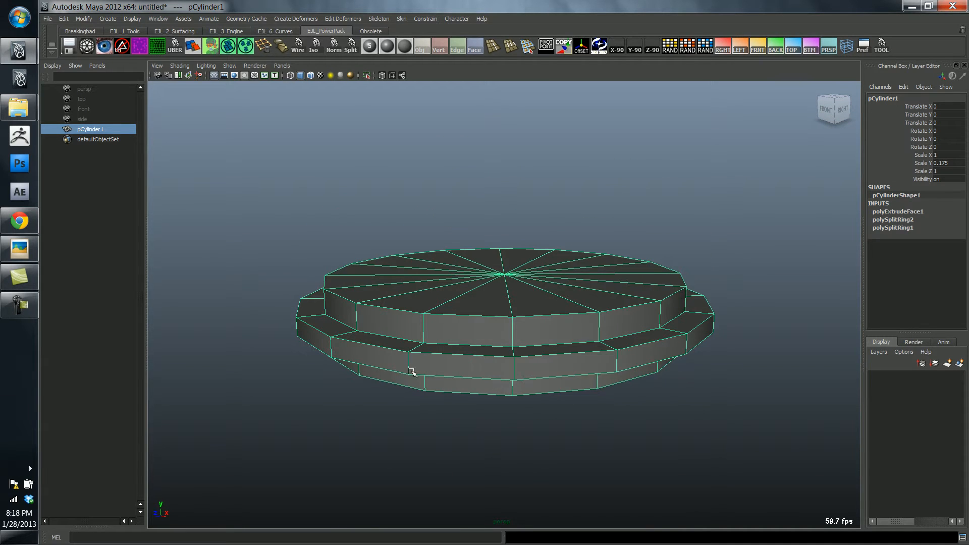
pyautogui.click(19, 248)
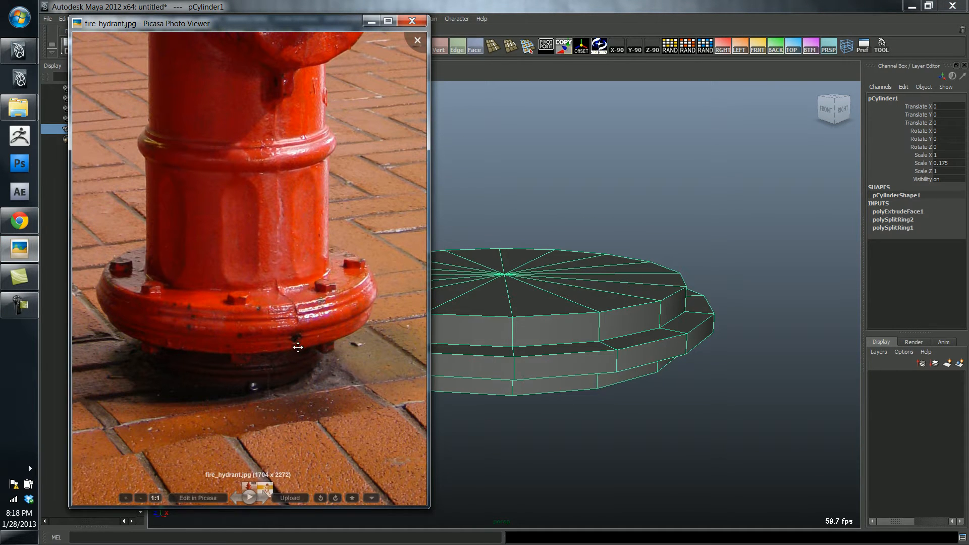
pyautogui.moveTo(538, 308)
pyautogui.keyDown('alt'); pyautogui.mouseDown()
pyautogui.moveTo(563, 308)
pyautogui.moveTo(543, 325)
pyautogui.mouseUp(); pyautogui.keyUp('alt')
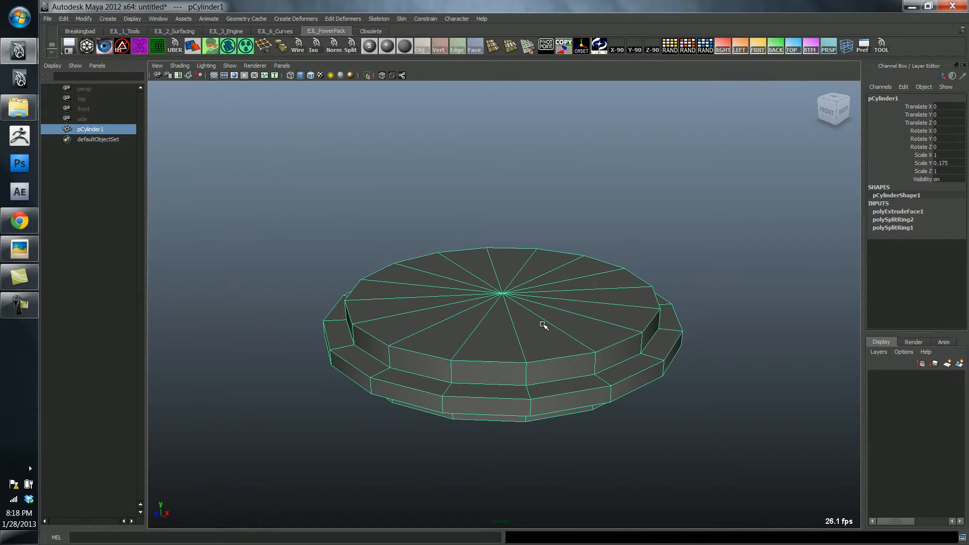
# Step: Select all the disc's top cap faces, extrude them and scale them outward beyond the middle band
pyautogui.press('F11')
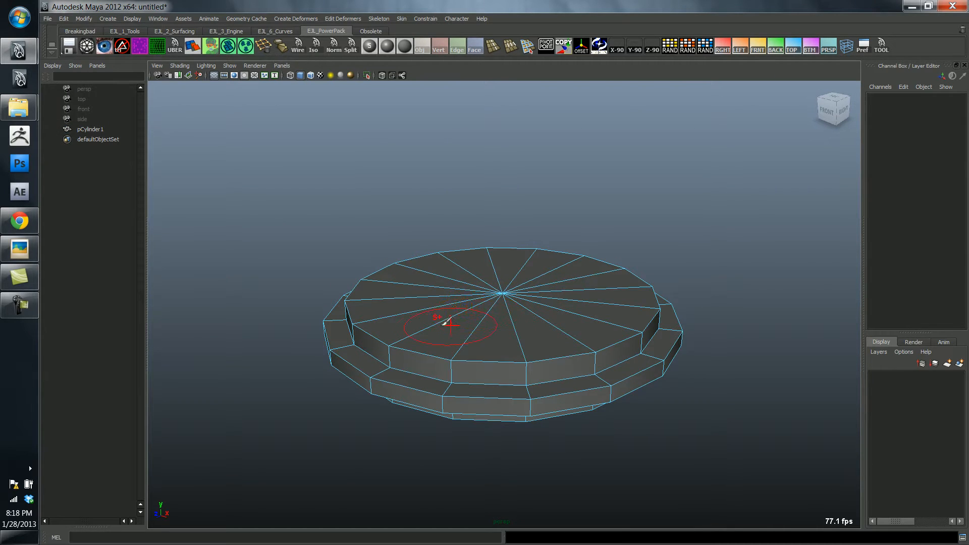
pyautogui.moveTo(444, 329)
pyautogui.mouseDown()
pyautogui.moveTo(539, 334)
pyautogui.moveTo(560, 274)
pyautogui.moveTo(444, 273)
pyautogui.moveTo(457, 308)
pyautogui.moveTo(517, 318)
pyautogui.moveTo(507, 312)
pyautogui.moveTo(520, 328)
pyautogui.moveTo(505, 322)
pyautogui.moveTo(478, 347)
pyautogui.mouseUp()
pyautogui.press('4')
pyautogui.press('w')
pyautogui.press('5')
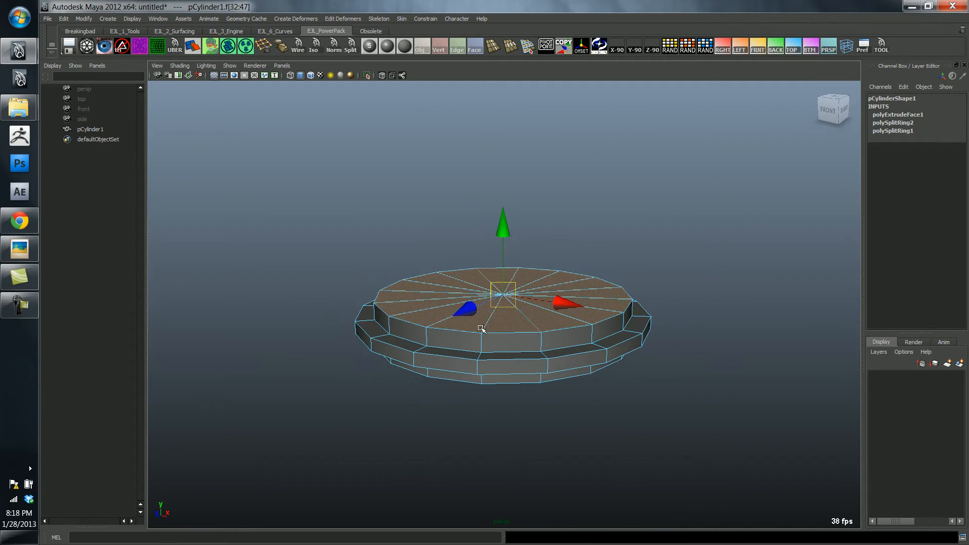
pyautogui.hotkey('ctrl', 'e')
pyautogui.press('r')
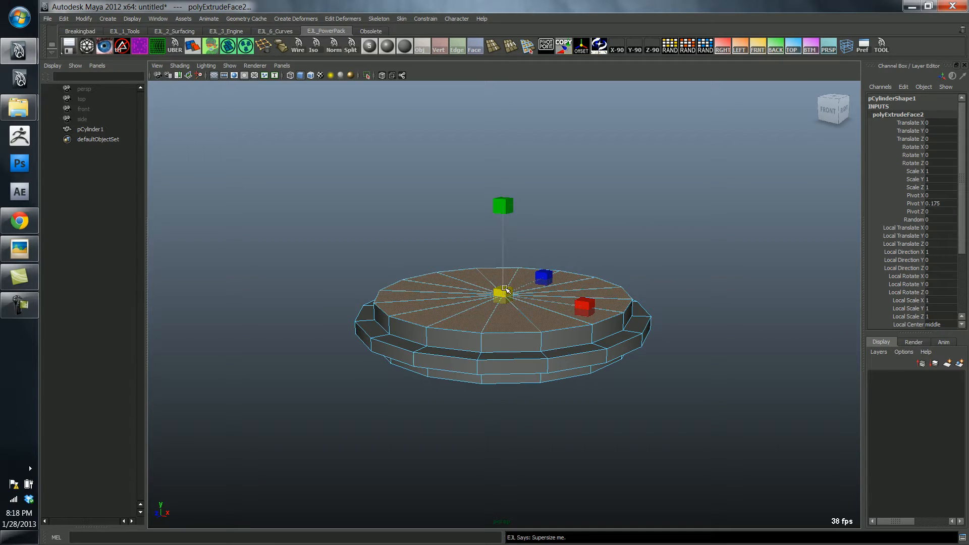
pyautogui.moveTo(503, 292); pyautogui.dragTo(535, 290)
pyautogui.press('w')
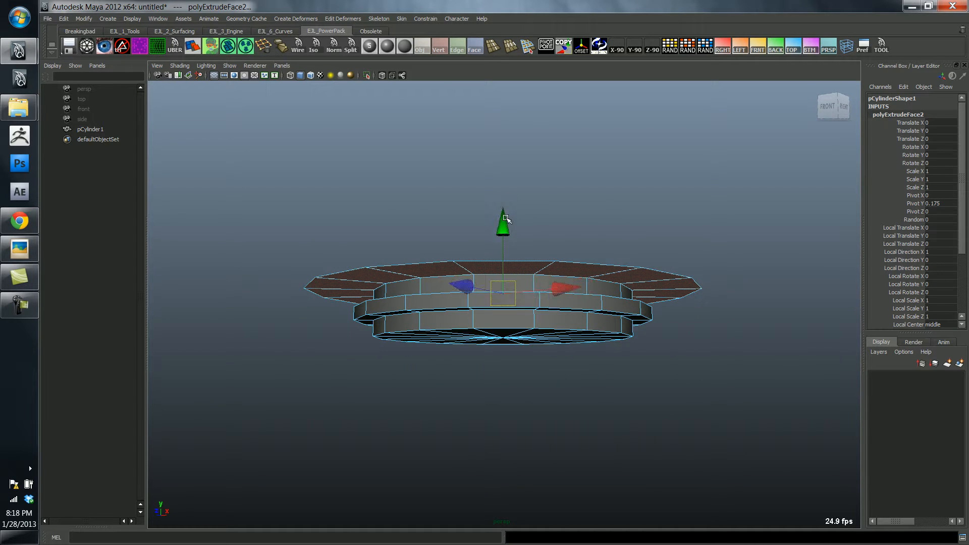
pyautogui.moveTo(507, 221); pyautogui.dragTo(389, 248)
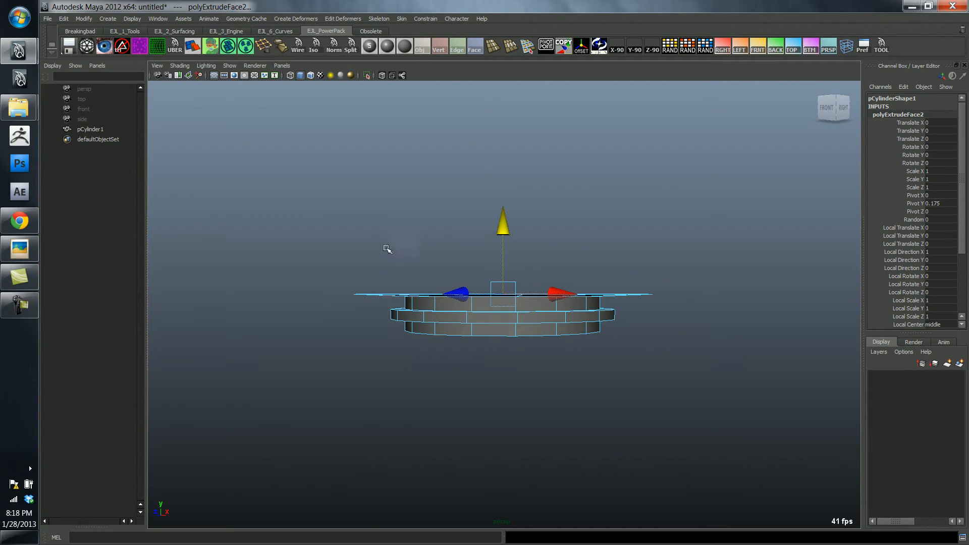
# Step: Check the hydrant's flange in the reference photo and scale the extruded top faces further outward to match its wide rim
pyautogui.click(19, 248)
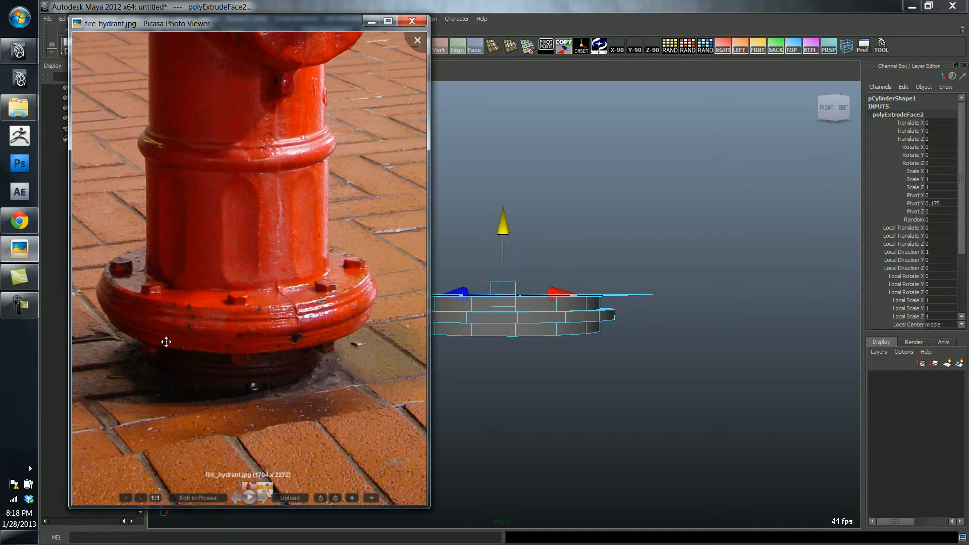
pyautogui.keyDown('alt'); pyautogui.click(566, 228); pyautogui.keyUp('alt')
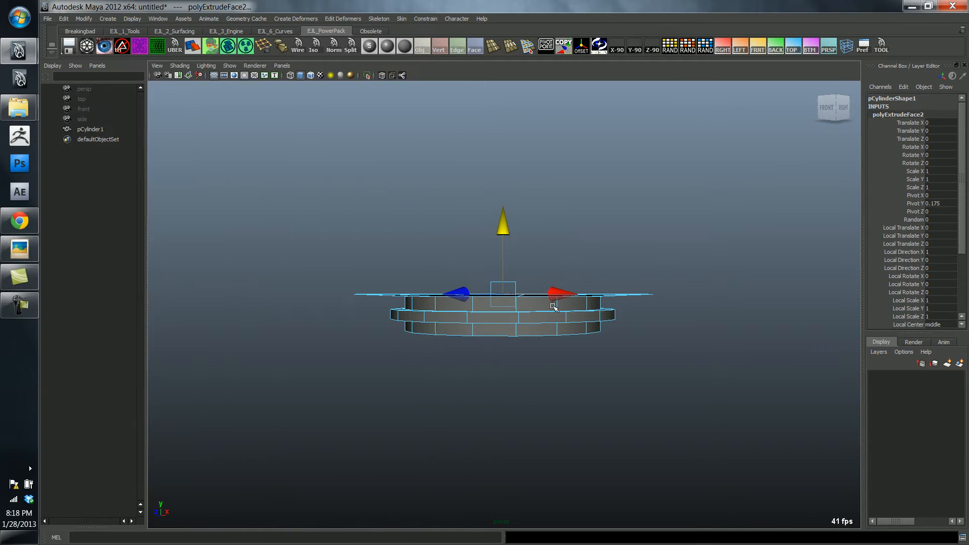
pyautogui.keyDown('alt'); pyautogui.moveTo(555, 306); pyautogui.dragTo(556, 317); pyautogui.keyUp('alt')
pyautogui.press('r')
pyautogui.moveTo(461, 261); pyautogui.dragTo(484, 265, button='middle')
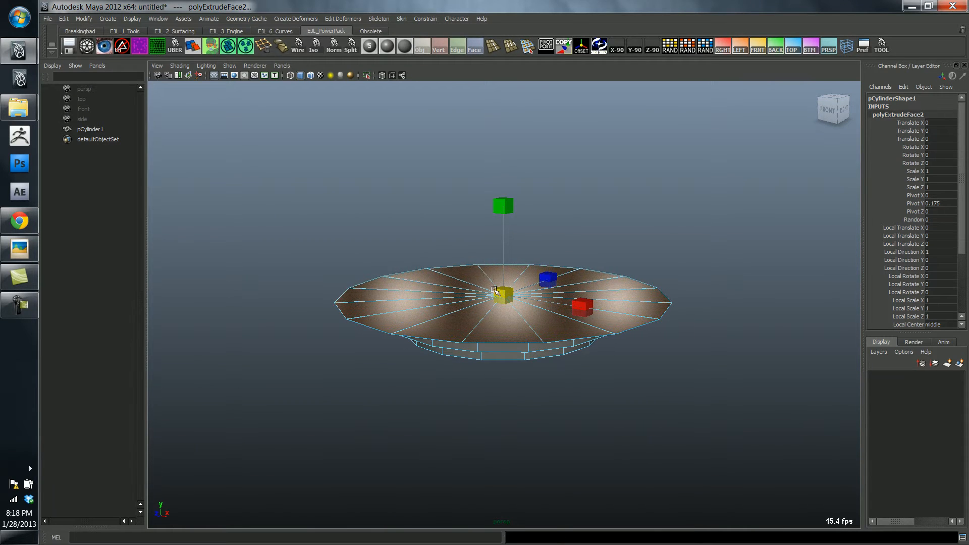
pyautogui.keyDown('alt'); pyautogui.moveTo(484, 264); pyautogui.dragTo(487, 265); pyautogui.keyUp('alt')
# Step: Extrude the widened top faces again and raise them straight up to give the flange its thickness
pyautogui.hotkey('ctrl', 'e')
pyautogui.press('w')
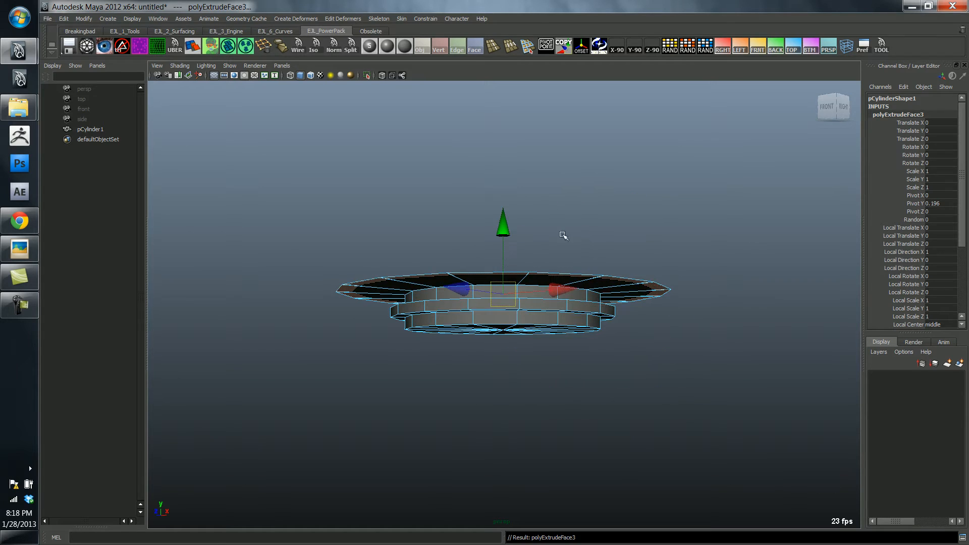
pyautogui.moveTo(505, 225); pyautogui.dragTo(505, 197)
pyautogui.keyDown('alt'); pyautogui.moveTo(463, 258); pyautogui.dragTo(431, 268, button='right'); pyautogui.keyUp('alt')
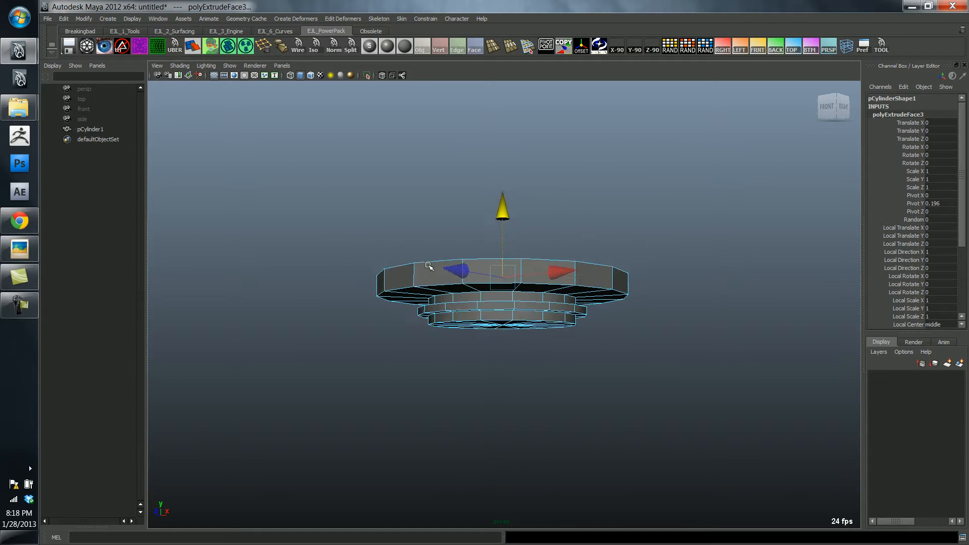
pyautogui.keyDown('alt'); pyautogui.moveTo(430, 268); pyautogui.dragTo(437, 272); pyautogui.keyUp('alt')
# Step: Compare the flange's thickness with the reference photo and lower its top faces slightly
pyautogui.click(19, 249)
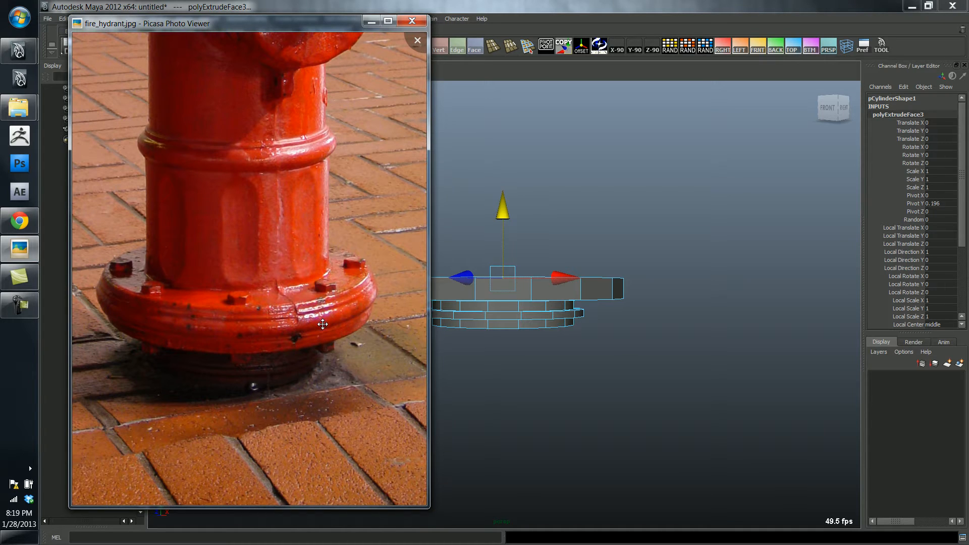
pyautogui.keyDown('alt'); pyautogui.moveTo(487, 280); pyautogui.dragTo(508, 296, button='middle'); pyautogui.keyUp('alt')
pyautogui.keyDown('alt'); pyautogui.moveTo(507, 295); pyautogui.dragTo(508, 303); pyautogui.keyUp('alt')
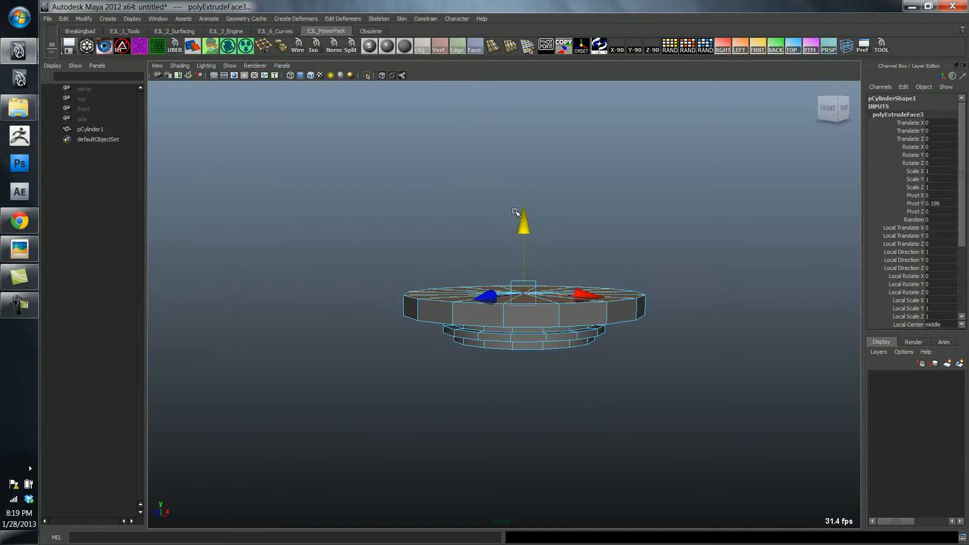
pyautogui.moveTo(525, 224)
pyautogui.mouseDown()
pyautogui.moveTo(525, 233)
pyautogui.moveTo(507, 232)
pyautogui.moveTo(511, 247)
pyautogui.moveTo(528, 232)
pyautogui.mouseUp()
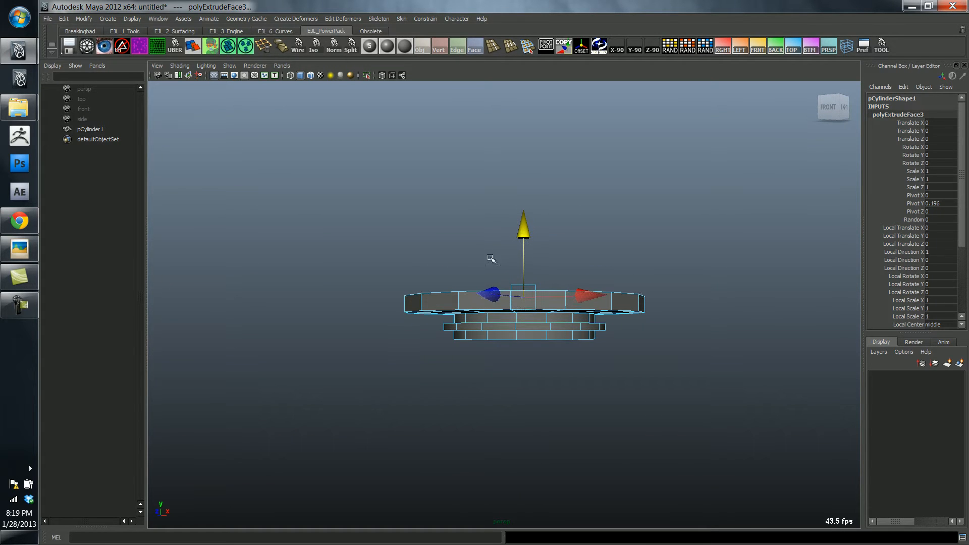
pyautogui.click(19, 249)
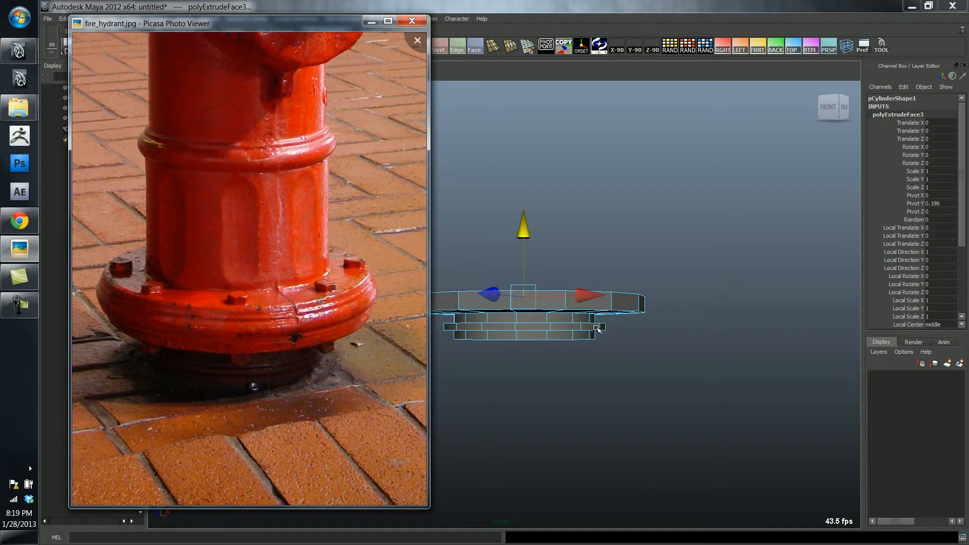
# Step: Insert three horizontal edge loops around the flange's side, following the grooves in the hydrant photo
pyautogui.moveTo(628, 311); pyautogui.dragTo(711, 320, button='right')
pyautogui.keyDown('alt'); pyautogui.moveTo(678, 304); pyautogui.dragTo(680, 314); pyautogui.keyUp('alt')
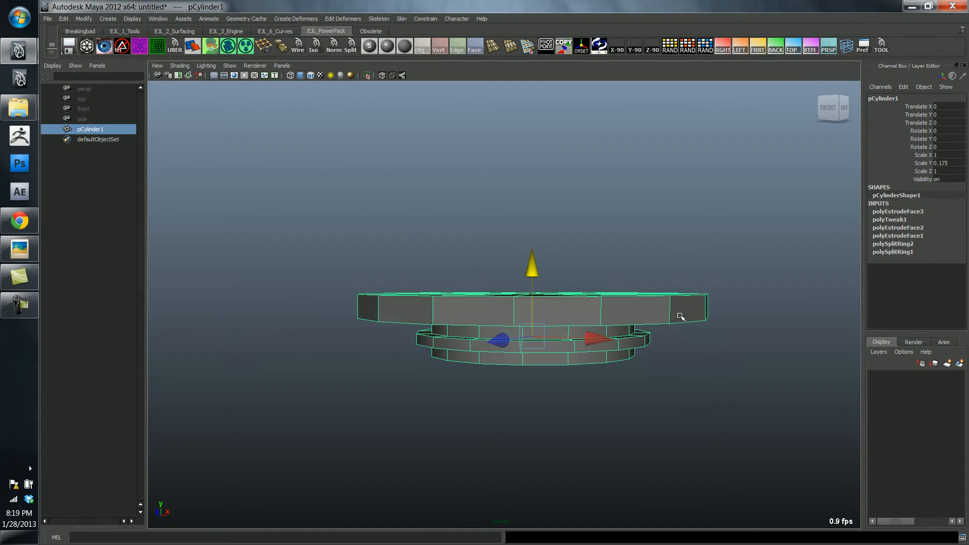
pyautogui.moveTo(680, 314); pyautogui.dragTo(669, 317, button='right')
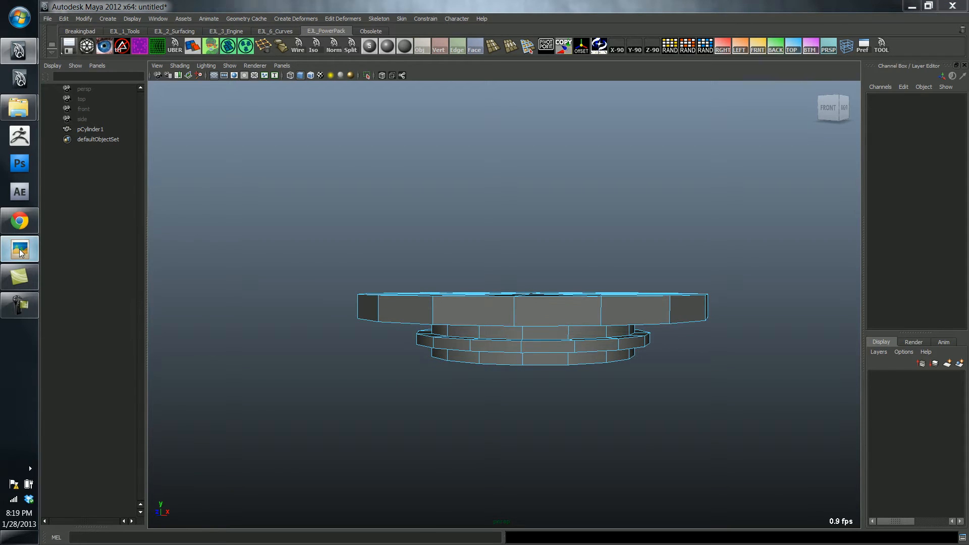
pyautogui.click(19, 248)
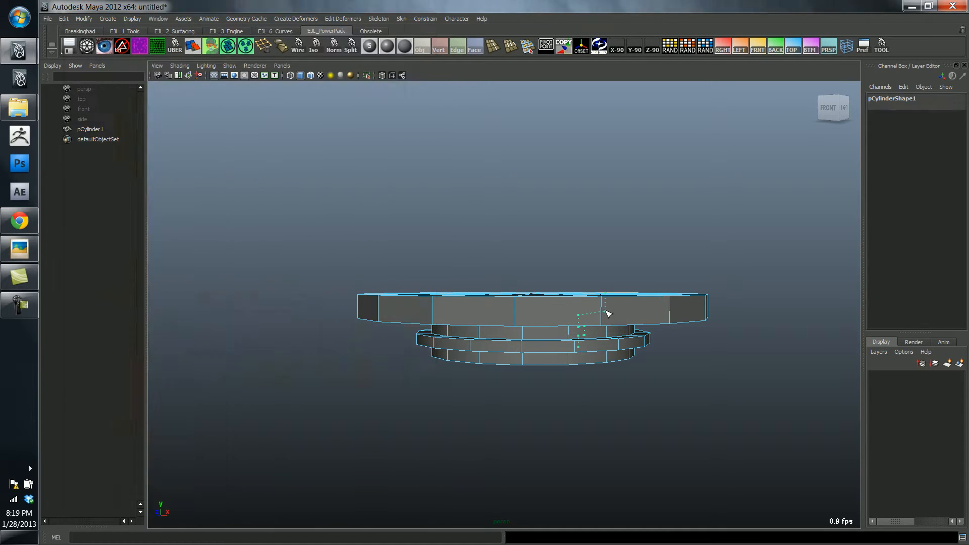
pyautogui.click(600, 309)
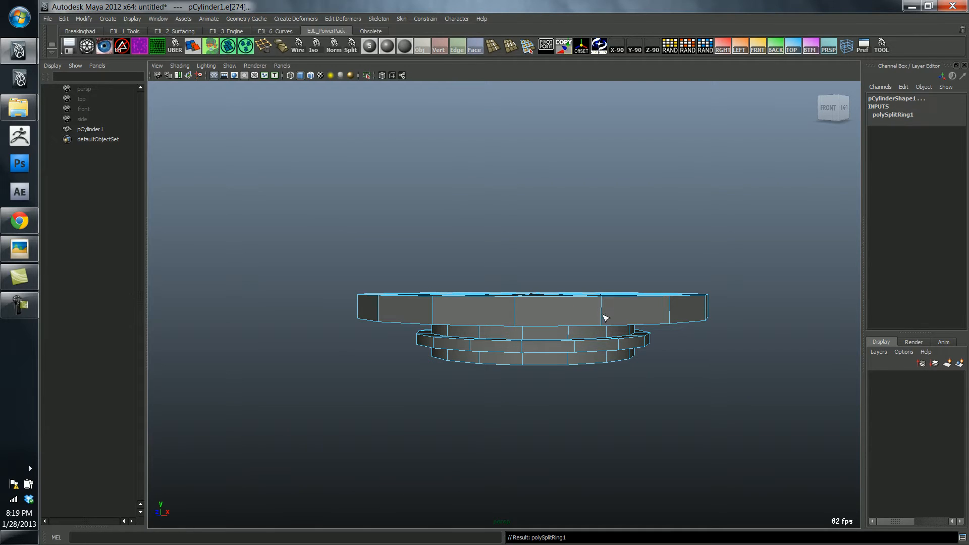
pyautogui.moveTo(606, 321)
pyautogui.keyDown('alt'); pyautogui.mouseDown()
pyautogui.moveTo(611, 336)
pyautogui.moveTo(584, 273)
pyautogui.moveTo(593, 316)
pyautogui.mouseUp(); pyautogui.keyUp('alt')
pyautogui.click(598, 327)
pyautogui.click(586, 300)
pyautogui.click(593, 313)
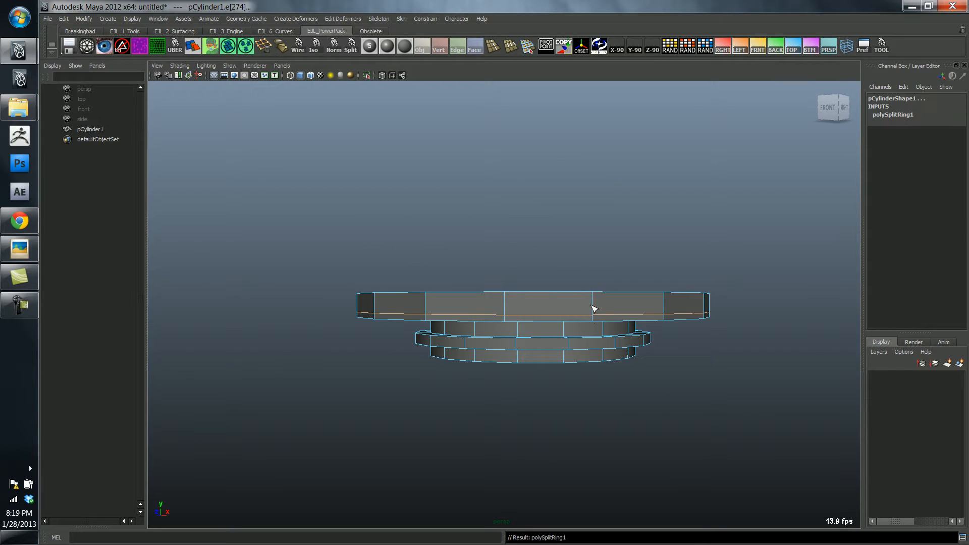
pyautogui.click(593, 311)
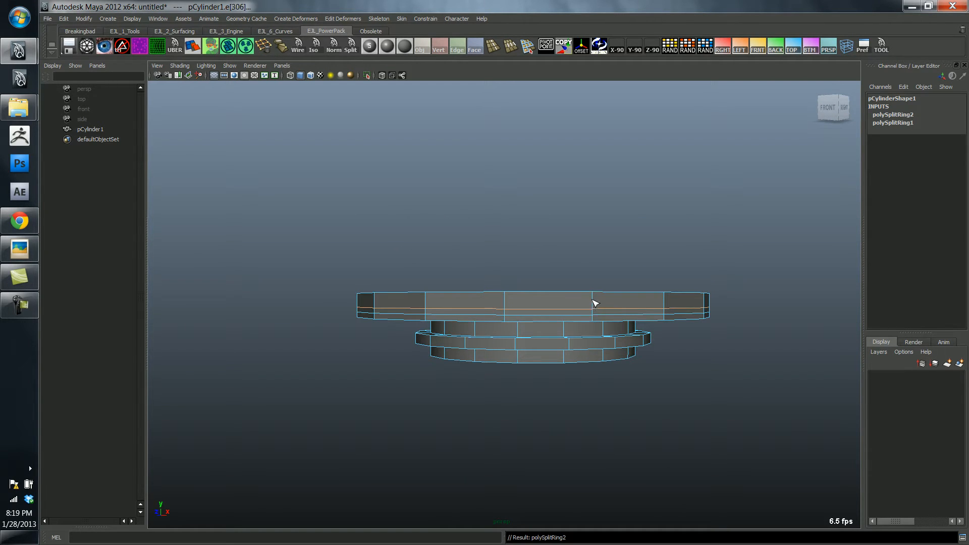
pyautogui.click(593, 303)
pyautogui.keyDown('alt'); pyautogui.moveTo(593, 303); pyautogui.dragTo(595, 301); pyautogui.keyUp('alt')
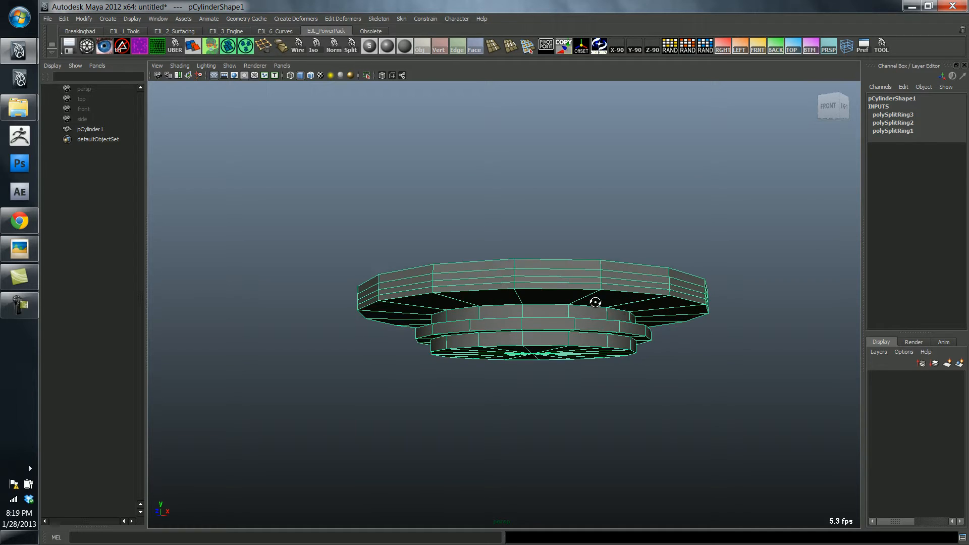
# Step: Select the second band from the bottom of the flange's side, extrude it outward by about 0.016 and return to object selection
pyautogui.press('w')
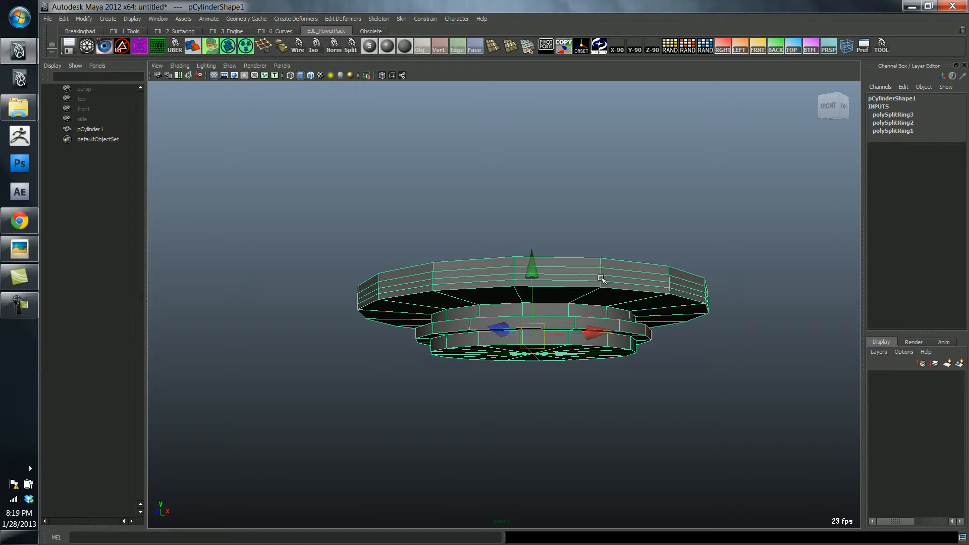
pyautogui.press('F10')
pyautogui.click(601, 278)
pyautogui.hotkey('ctrl', 'F11')
pyautogui.hotkey('ctrl', 'e')
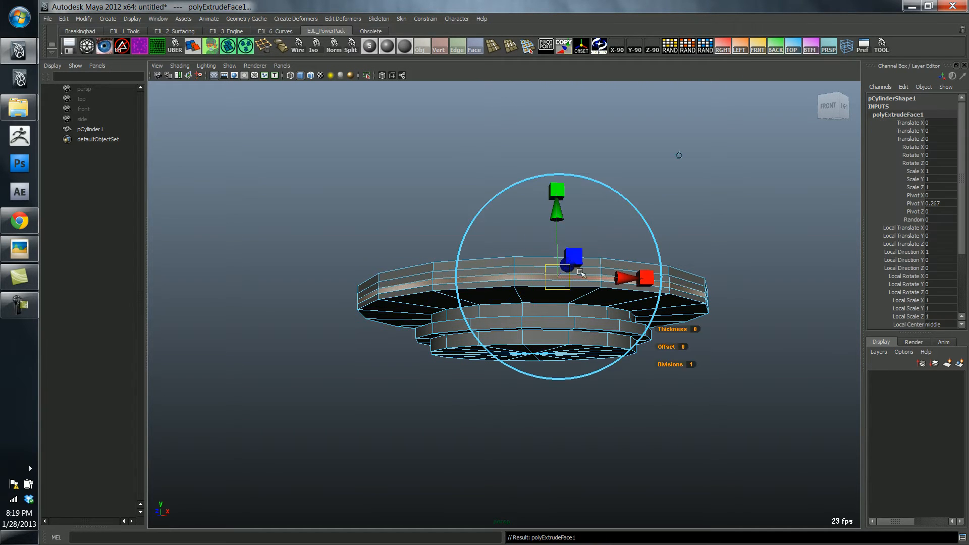
pyautogui.keyDown('alt'); pyautogui.moveTo(580, 272); pyautogui.dragTo(593, 258); pyautogui.keyUp('alt')
pyautogui.moveTo(600, 223); pyautogui.dragTo(600, 222)
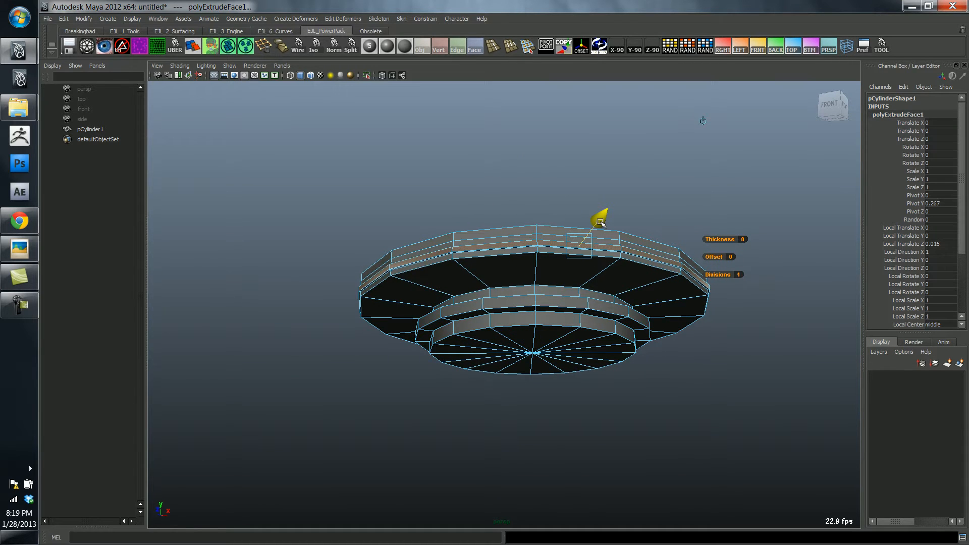
pyautogui.moveTo(479, 274); pyautogui.dragTo(527, 250, button='right')
pyautogui.keyDown('alt'); pyautogui.moveTo(463, 233); pyautogui.dragTo(430, 331); pyautogui.keyUp('alt')
pyautogui.click(391, 203)
pyautogui.click(423, 326)
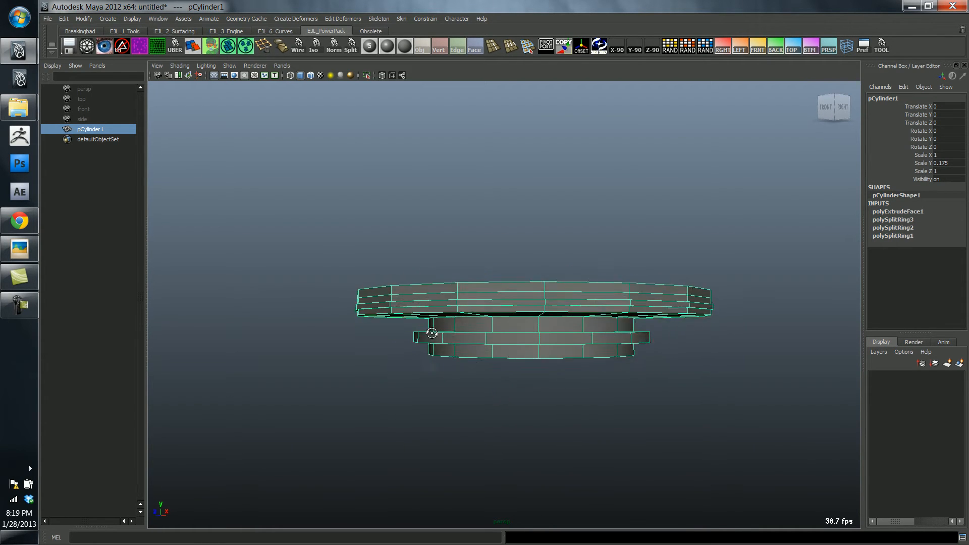
pyautogui.keyDown('alt'); pyautogui.moveTo(431, 331); pyautogui.dragTo(540, 340, button='right'); pyautogui.keyUp('alt')
pyautogui.keyDown('alt'); pyautogui.moveTo(419, 324); pyautogui.dragTo(420, 337); pyautogui.keyUp('alt')
pyautogui.moveTo(347, 325); pyautogui.dragTo(342, 296, button='right')
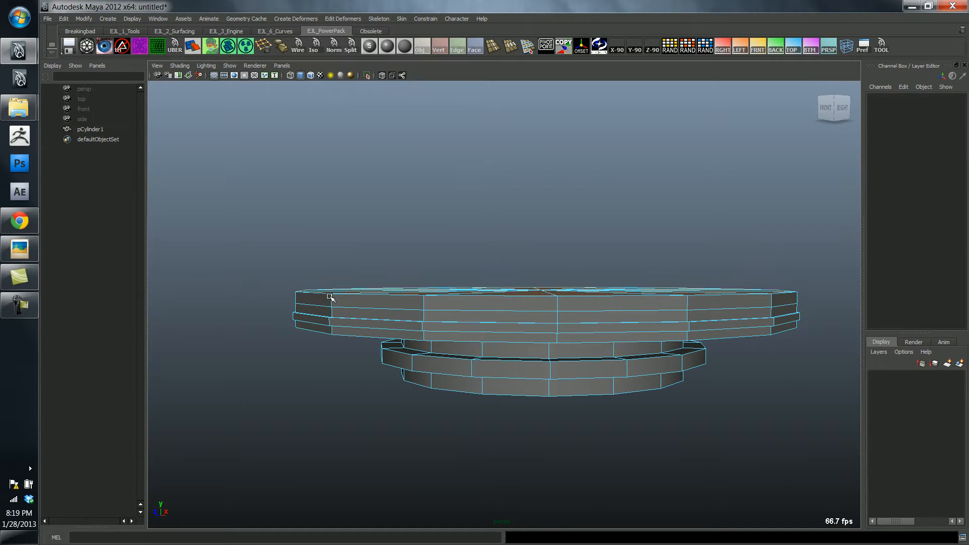
pyautogui.click(331, 297)
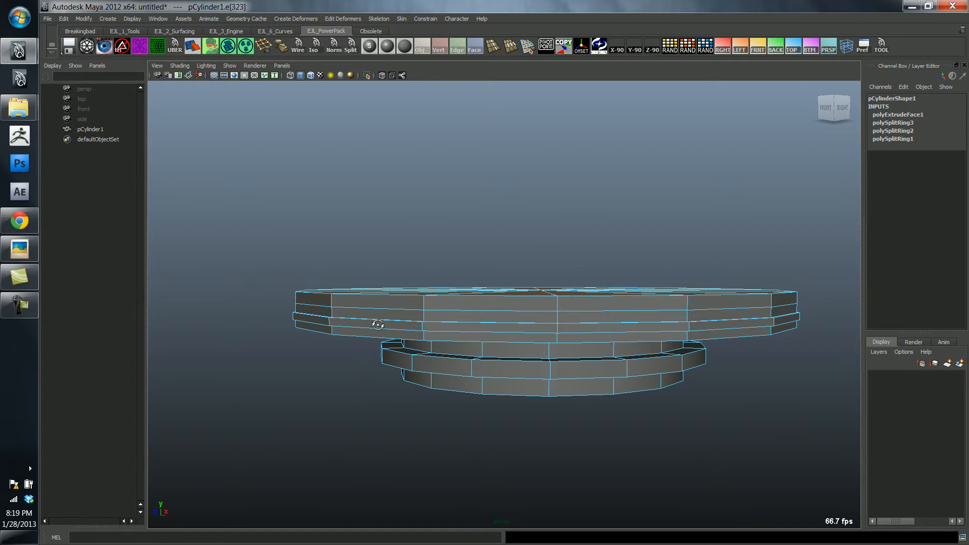
pyautogui.keyDown('alt'); pyautogui.moveTo(377, 325); pyautogui.dragTo(374, 329); pyautogui.keyUp('alt')
pyautogui.hotkey('ctrl', 'F11')
pyautogui.press('F8')
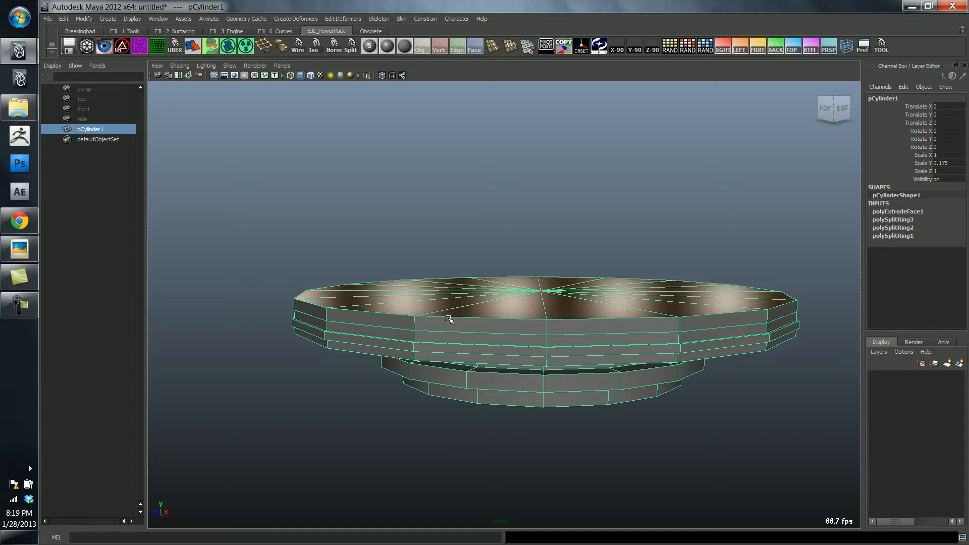
# Step: Clear the leftover face selection on the flange's top cap and reselect the model as an object
pyautogui.keyDown('alt'); pyautogui.moveTo(449, 319); pyautogui.dragTo(255, 299); pyautogui.keyUp('alt')
pyautogui.click(258, 298)
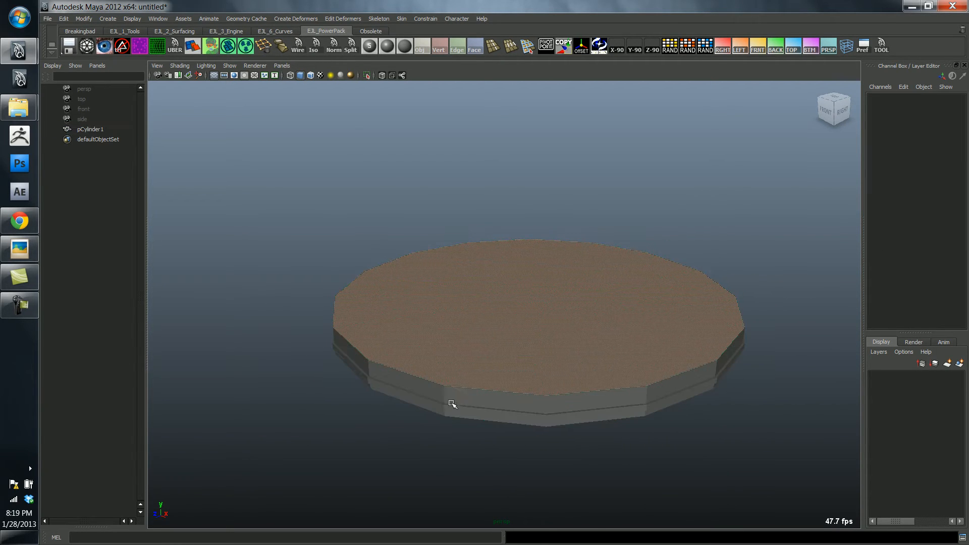
pyautogui.click(456, 329)
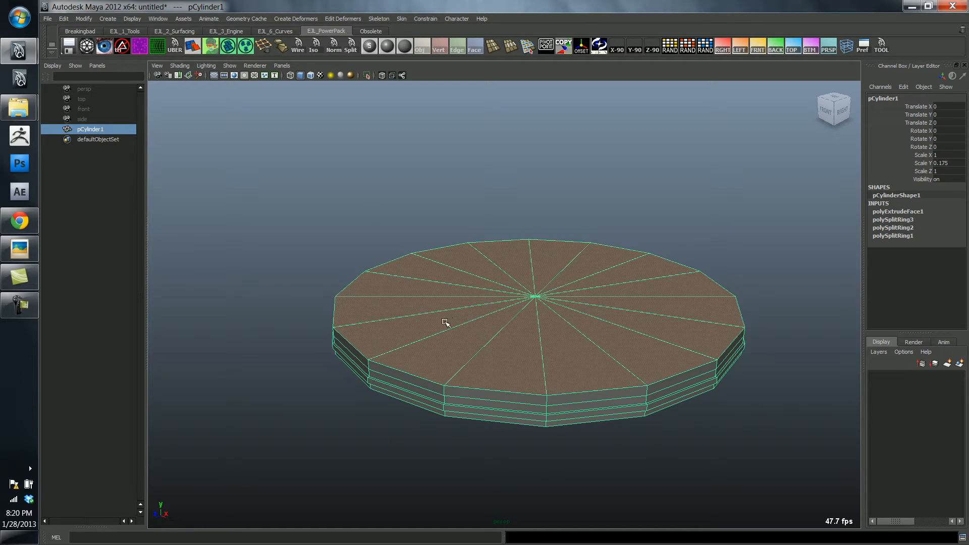
pyautogui.click(252, 317)
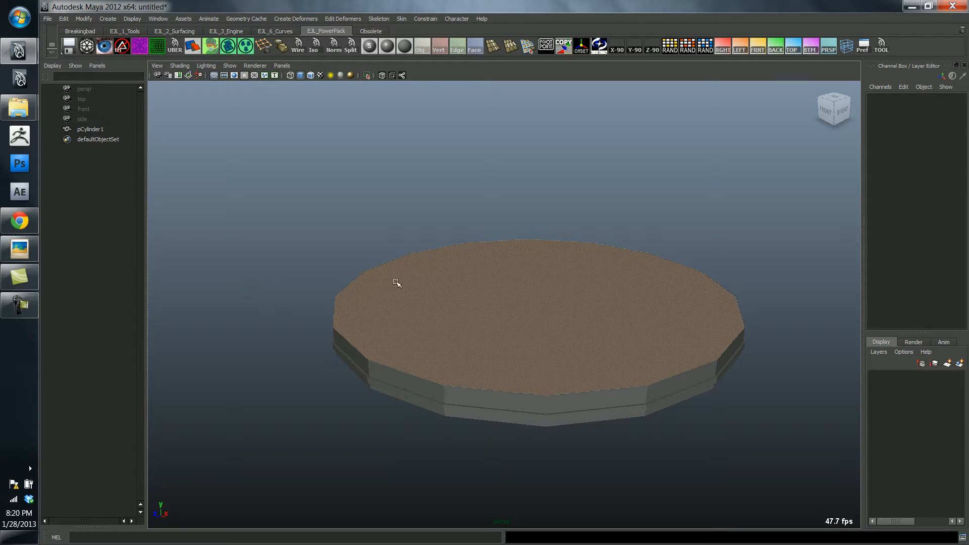
pyautogui.click(512, 316)
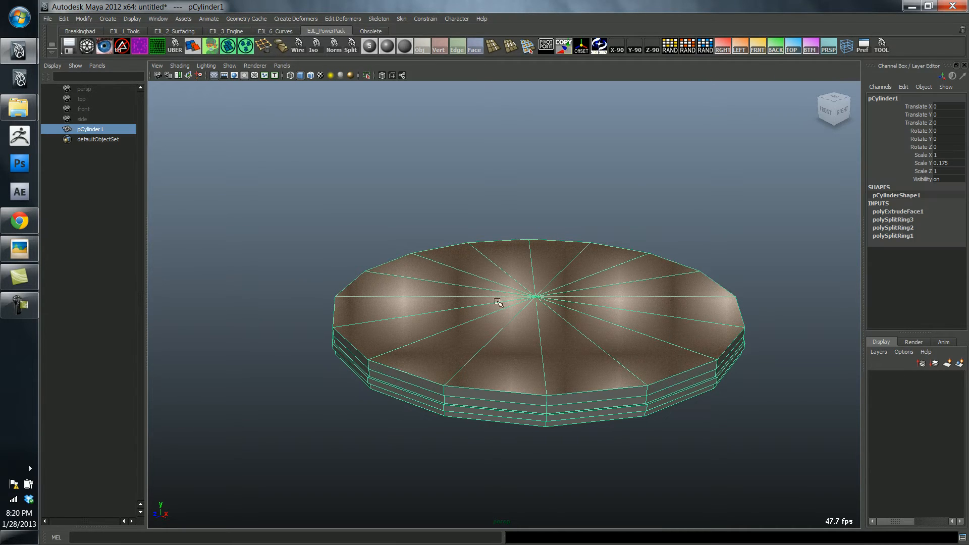
pyautogui.moveTo(488, 331); pyautogui.dragTo(489, 353, button='right')
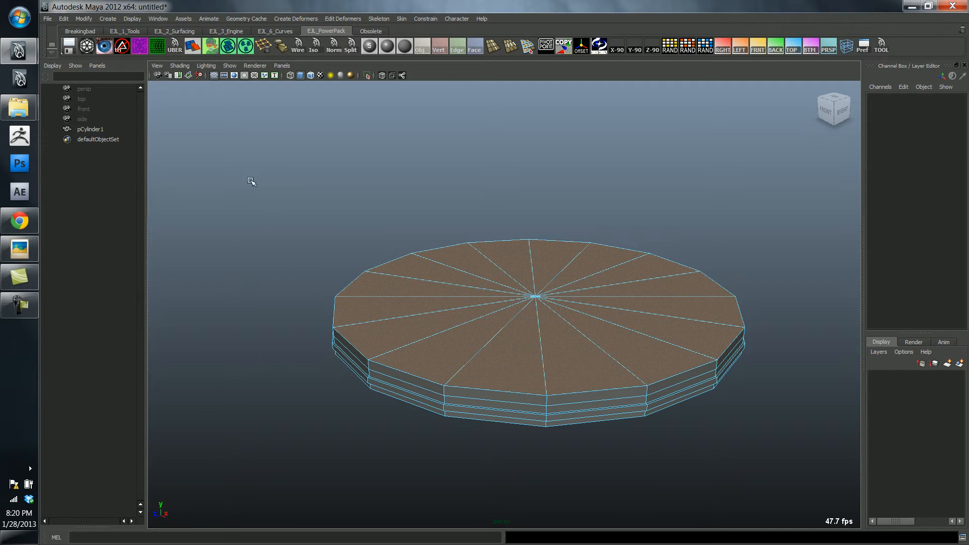
pyautogui.moveTo(411, 323); pyautogui.dragTo(190, 130)
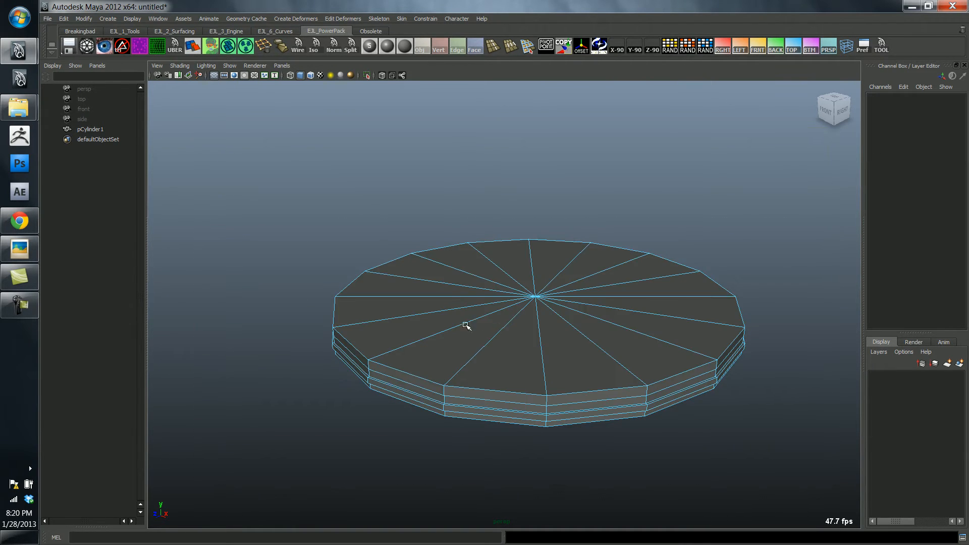
pyautogui.moveTo(465, 325); pyautogui.dragTo(498, 305, button='right')
pyautogui.click(385, 174)
pyautogui.click(511, 346)
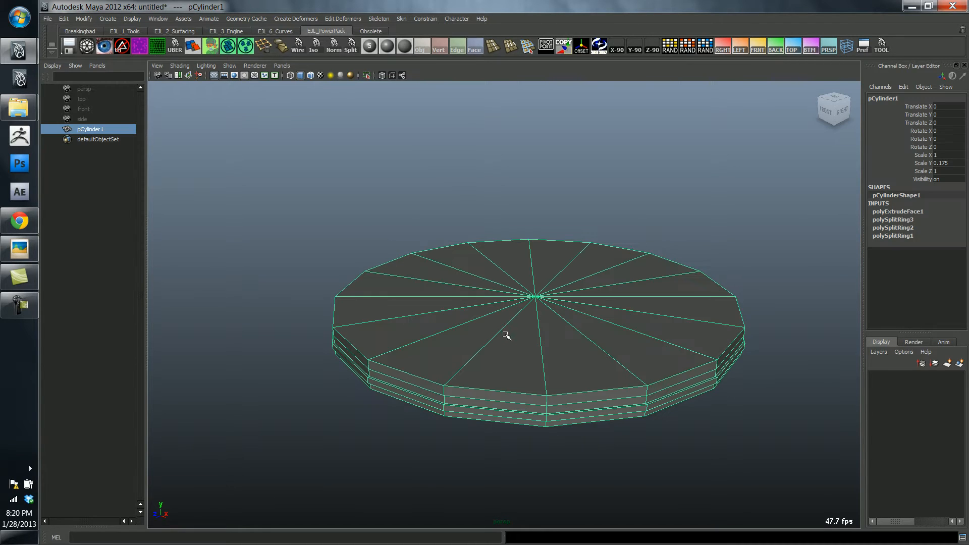
# Step: Select the topmost band of faces around the flange's side and extrude it slightly outward as a protruding lip
pyautogui.press('Tab')
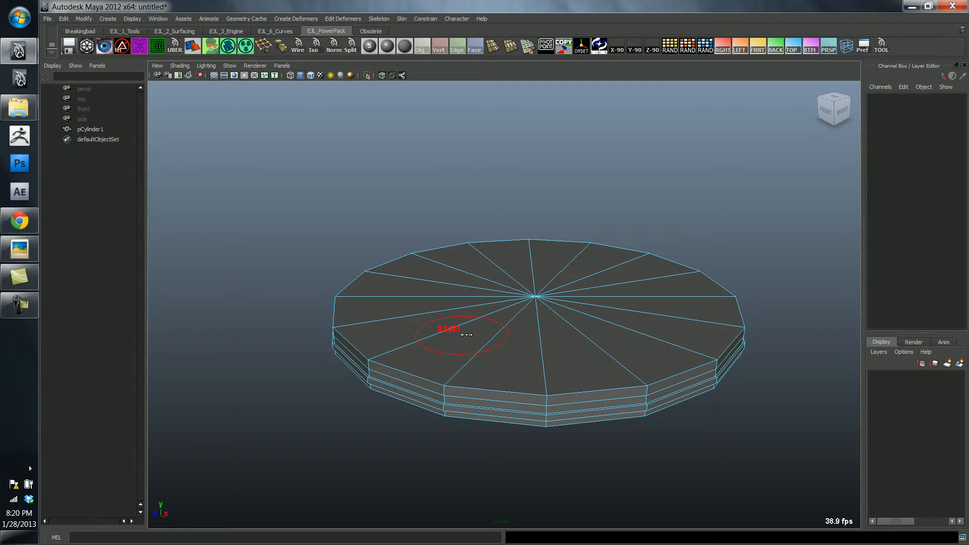
pyautogui.press('F8')
pyautogui.press('F8')
pyautogui.click(443, 389)
pyautogui.hotkey('ctrl', 'F11')
pyautogui.keyDown('alt'); pyautogui.moveTo(463, 411); pyautogui.dragTo(371, 382); pyautogui.keyUp('alt')
pyautogui.hotkey('ctrl', 'e')
pyautogui.press('q')
pyautogui.click(493, 308)
pyautogui.keyDown('alt'); pyautogui.moveTo(492, 308); pyautogui.dragTo(495, 367); pyautogui.keyUp('alt')
# Step: Paint-select the flange's top cap faces, grow the selection to include the surrounding rim and delete these faces
pyautogui.press('F11')
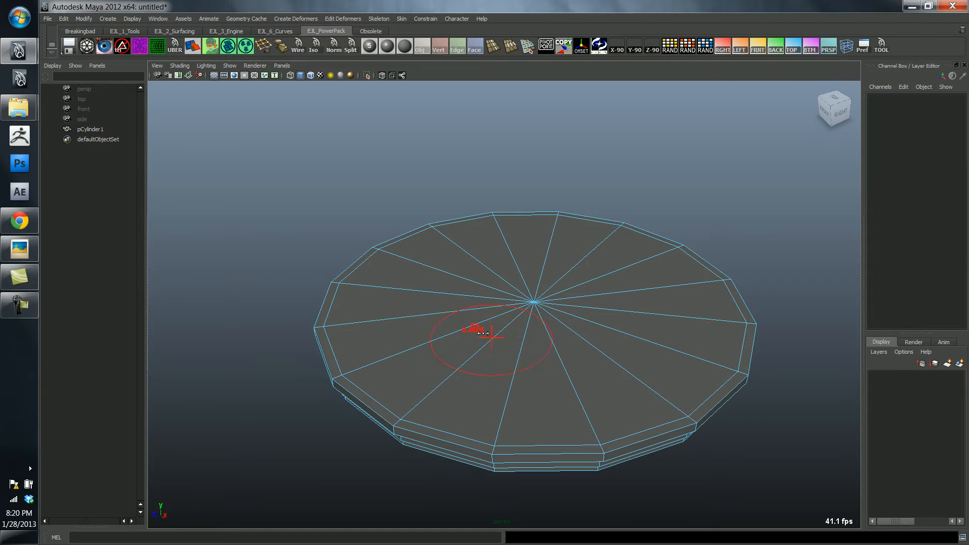
pyautogui.moveTo(483, 333)
pyautogui.mouseDown()
pyautogui.moveTo(521, 353)
pyautogui.moveTo(618, 297)
pyautogui.moveTo(520, 253)
pyautogui.moveTo(428, 305)
pyautogui.moveTo(442, 320)
pyautogui.mouseUp()
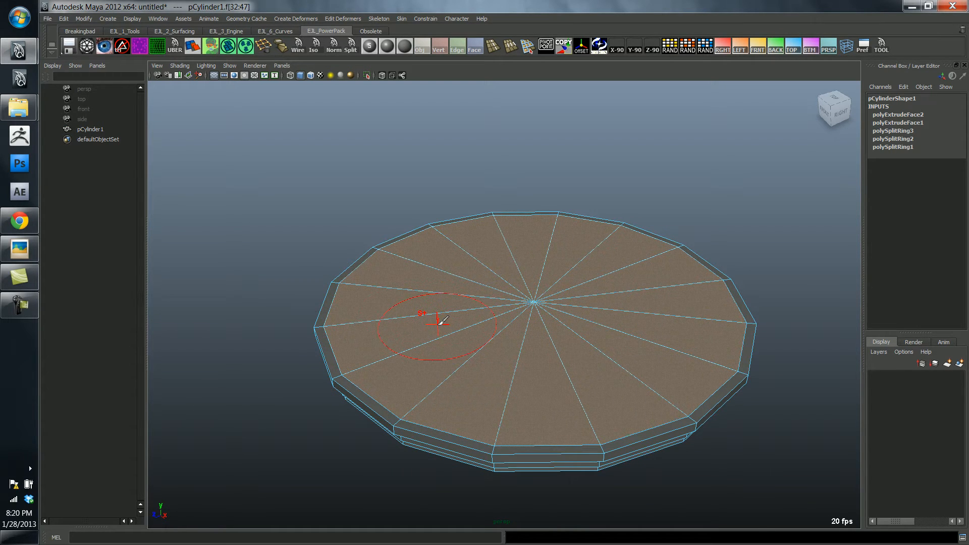
pyautogui.hotkey('shift', '.')
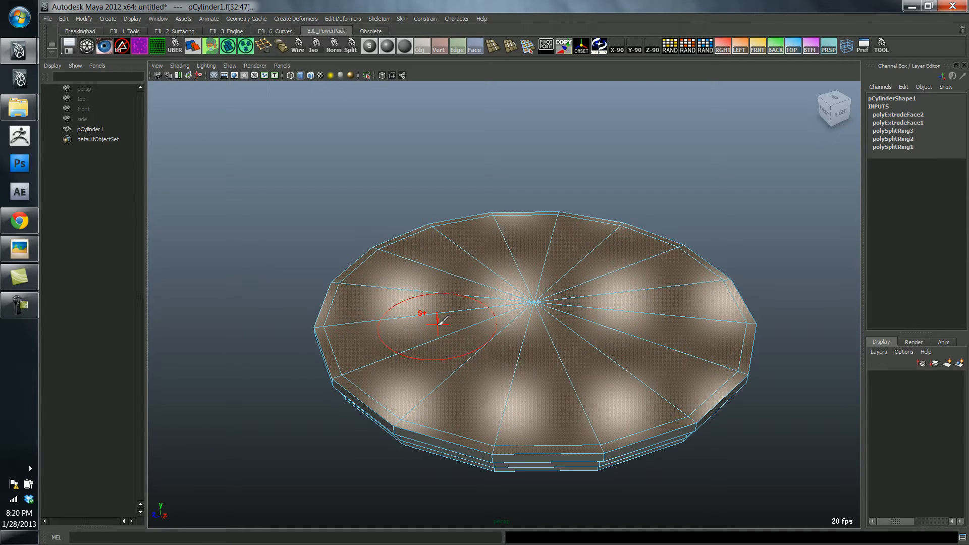
pyautogui.keyDown('alt'); pyautogui.moveTo(418, 307); pyautogui.dragTo(466, 294); pyautogui.keyUp('alt')
pyautogui.press('Delete')
pyautogui.press('F8')
pyautogui.click(422, 314)
# Step: Select the flange's open top border edge, convert it to faces, grow the selection down to the stepped base and cut the flange off
pyautogui.keyDown('alt'); pyautogui.moveTo(419, 315); pyautogui.dragTo(440, 256); pyautogui.keyUp('alt')
pyautogui.press('F8')
pyautogui.click(415, 206)
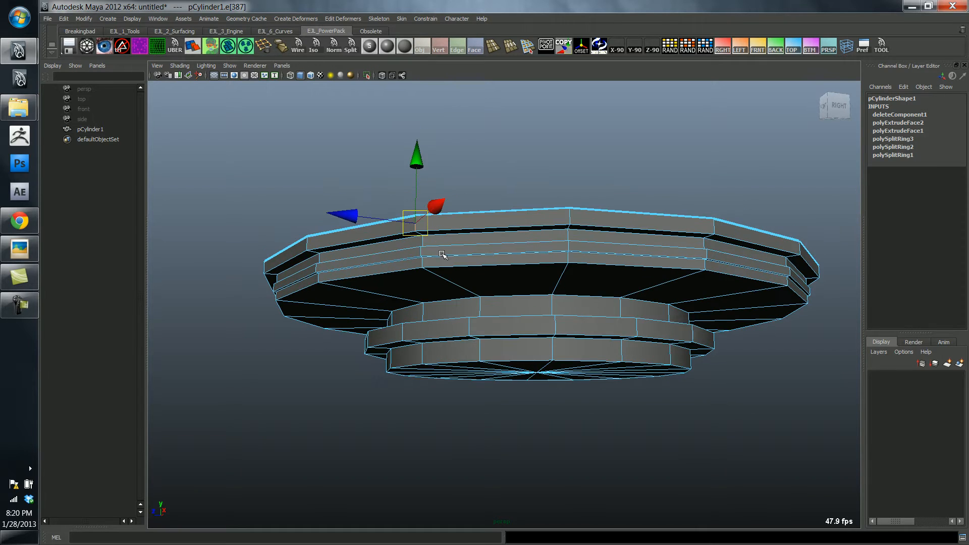
pyautogui.hotkey('ctrl', 'F11')
pyautogui.hotkey('shift', '.')
pyautogui.hotkey('shift', '.')
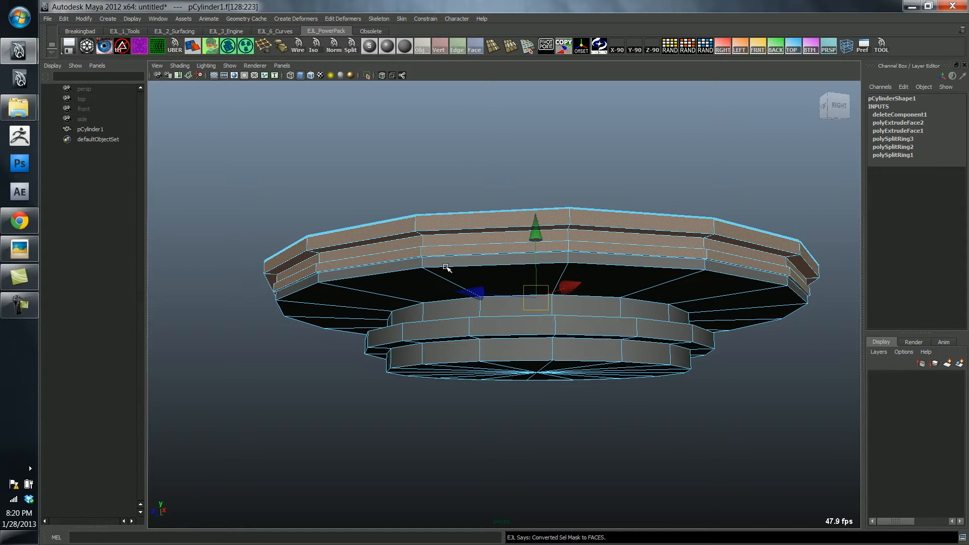
pyautogui.hotkey('shift', '.')
pyautogui.hotkey('shift', '.')
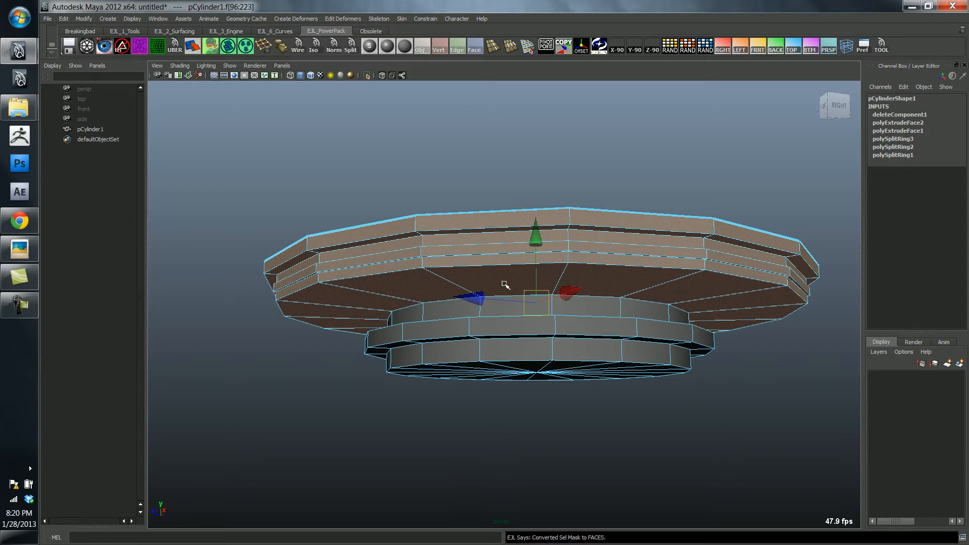
pyautogui.moveTo(479, 261)
pyautogui.keyDown('alt'); pyautogui.mouseDown()
pyautogui.moveTo(480, 274)
pyautogui.moveTo(488, 262)
pyautogui.mouseUp(); pyautogui.keyUp('alt')
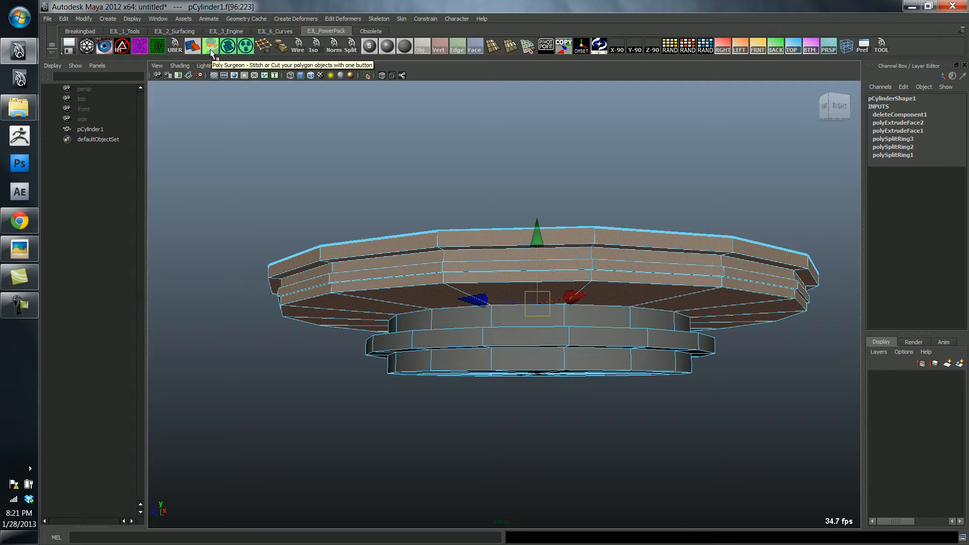
pyautogui.click(210, 48)
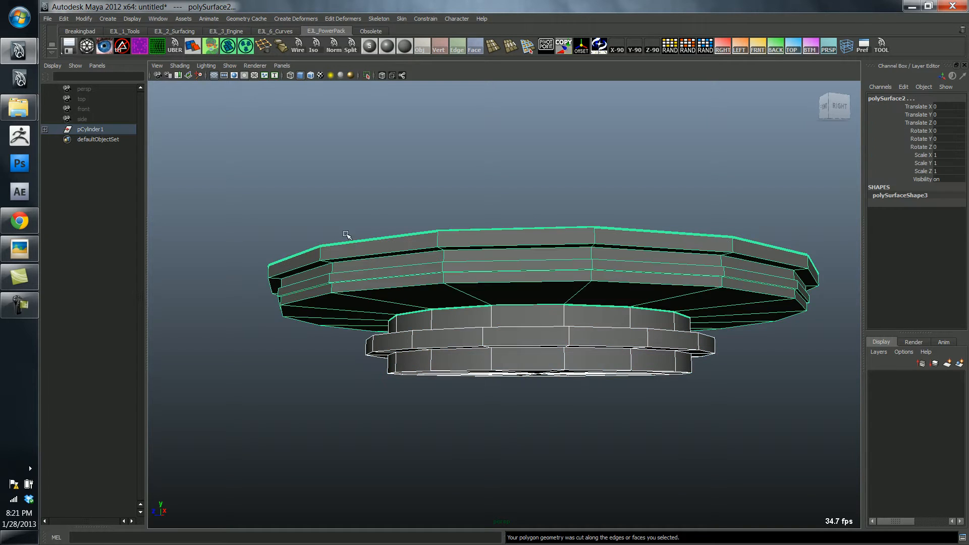
# Step: Select the separated flange piece alone, duplicate it and flip the copy upside down with Rotate X at 180
pyautogui.click(348, 234)
pyautogui.click(406, 268)
pyautogui.keyDown('alt'); pyautogui.moveTo(414, 272); pyautogui.dragTo(401, 297); pyautogui.keyUp('alt')
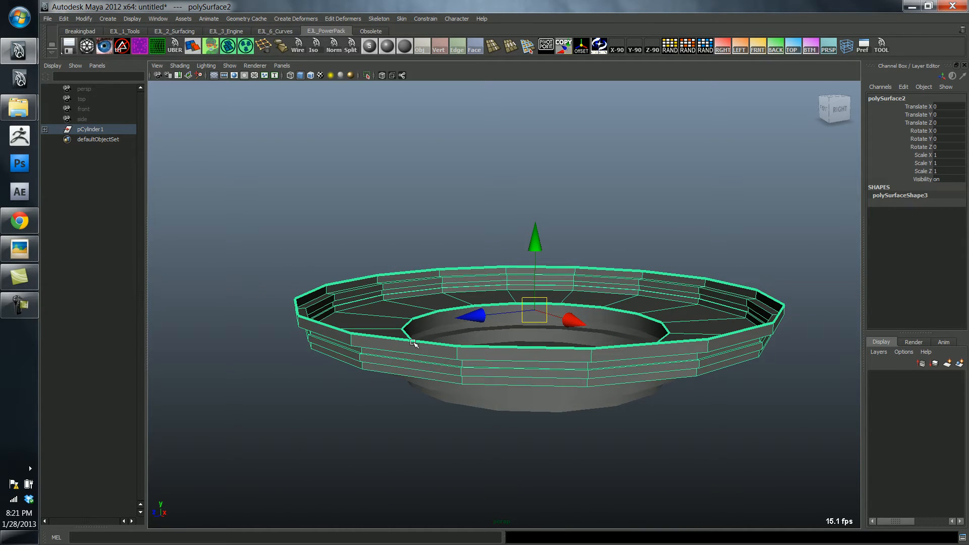
pyautogui.hotkey('ctrl', 'd')
pyautogui.press('e')
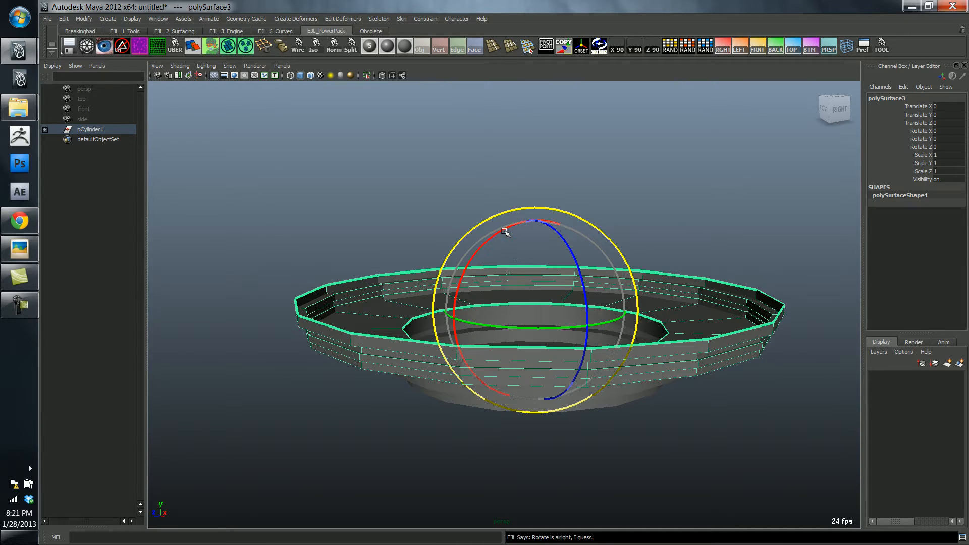
pyautogui.moveTo(504, 231); pyautogui.dragTo(520, 238)
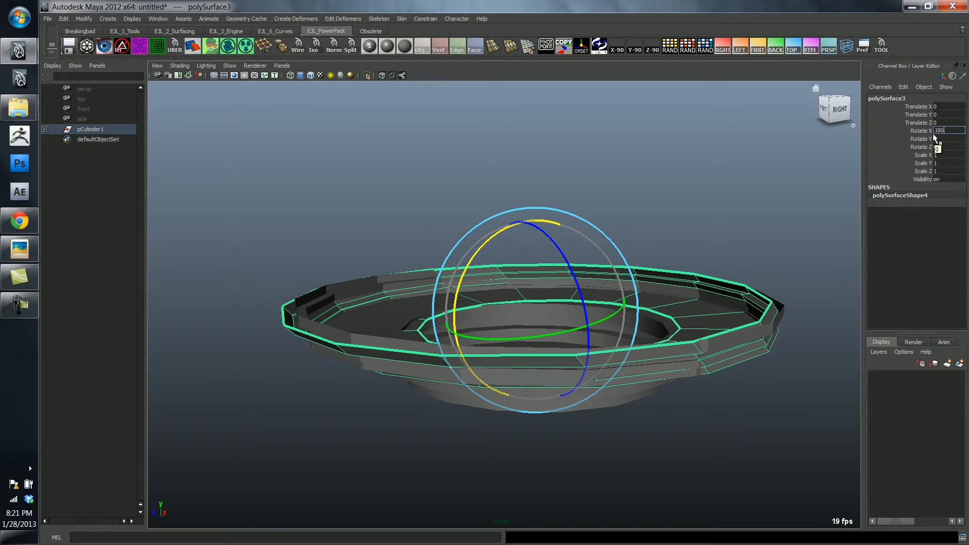
pyautogui.press('Return')
# Step: Move the flipped copy straight up above the original flange, to a Translate Y of about 1.96
pyautogui.press('w')
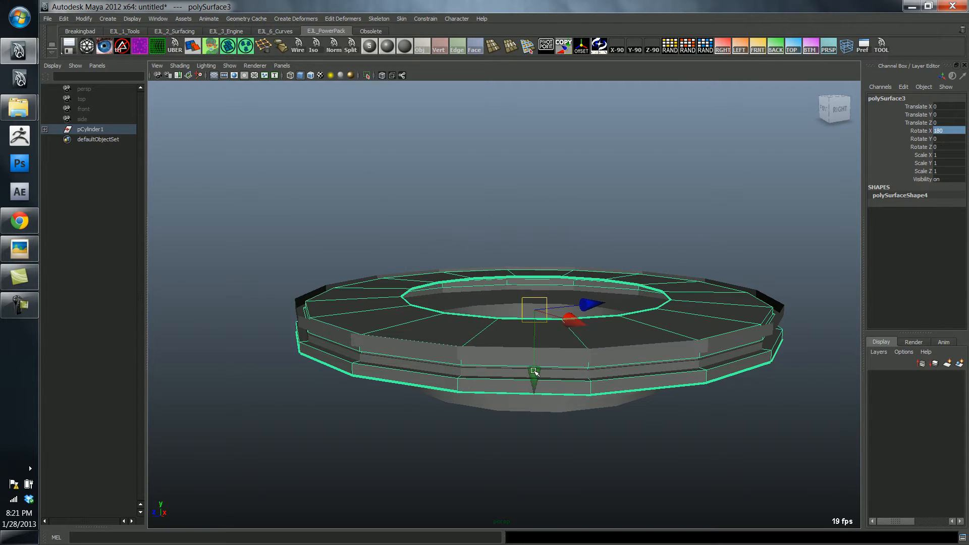
pyautogui.moveTo(534, 371); pyautogui.dragTo(535, 331)
pyautogui.keyDown('alt'); pyautogui.moveTo(510, 385); pyautogui.dragTo(562, 342); pyautogui.keyUp('alt')
pyautogui.keyDown('alt'); pyautogui.moveTo(586, 353); pyautogui.dragTo(600, 352, button='right'); pyautogui.keyUp('alt')
pyautogui.keyDown('alt'); pyautogui.moveTo(570, 354); pyautogui.dragTo(582, 361); pyautogui.keyUp('alt')
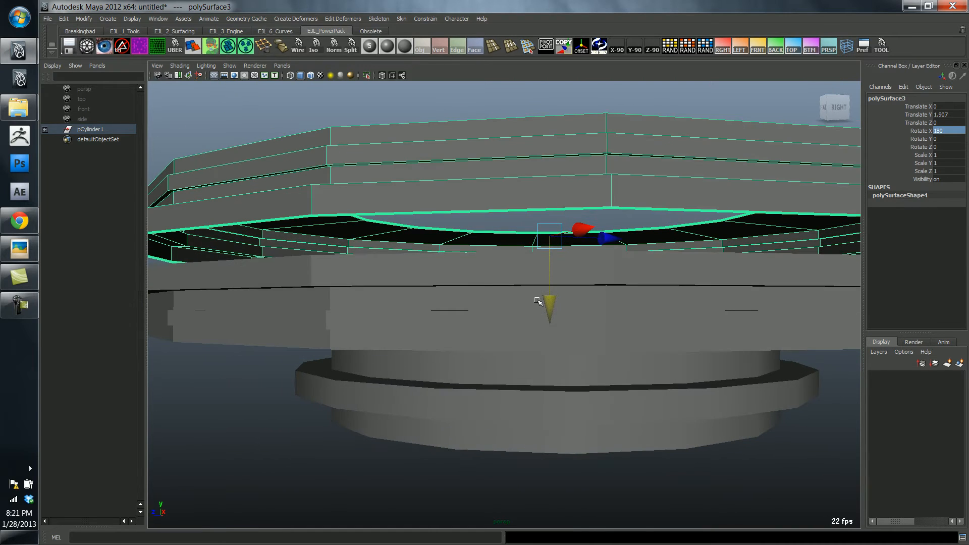
pyautogui.moveTo(549, 305); pyautogui.dragTo(549, 302)
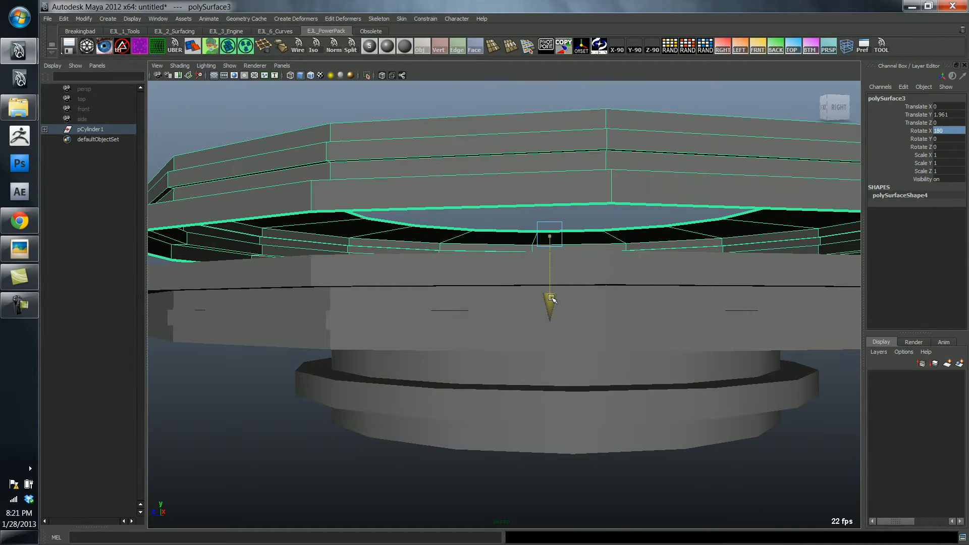
# Step: Display wireframe over the shaded models and snap the flipped copy's pivot to a corner vertex of its lower rim
pyautogui.click(310, 75)
pyautogui.moveTo(335, 264)
pyautogui.keyDown('alt'); pyautogui.mouseDown()
pyautogui.moveTo(411, 262)
pyautogui.moveTo(367, 259)
pyautogui.moveTo(372, 251)
pyautogui.moveTo(407, 277)
pyautogui.mouseUp(); pyautogui.keyUp('alt')
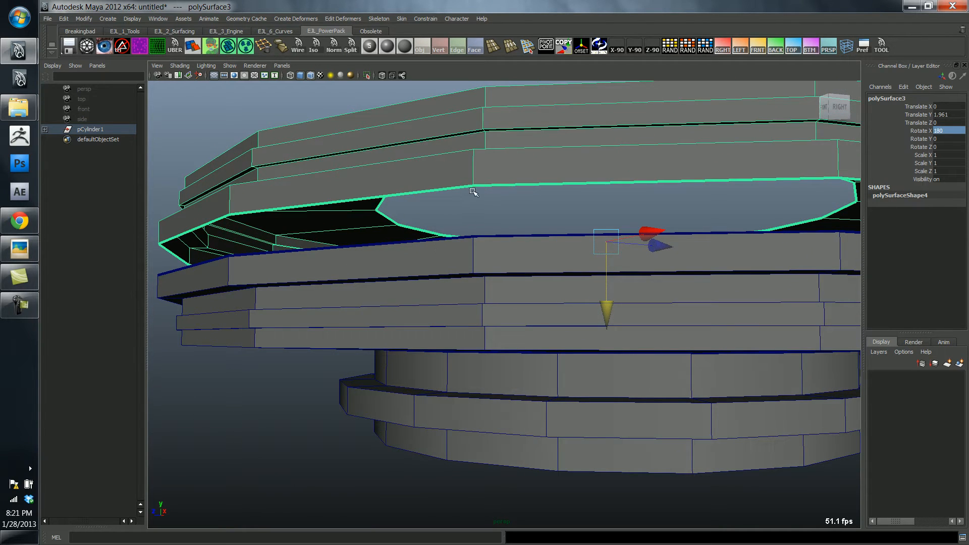
pyautogui.press('Insert')
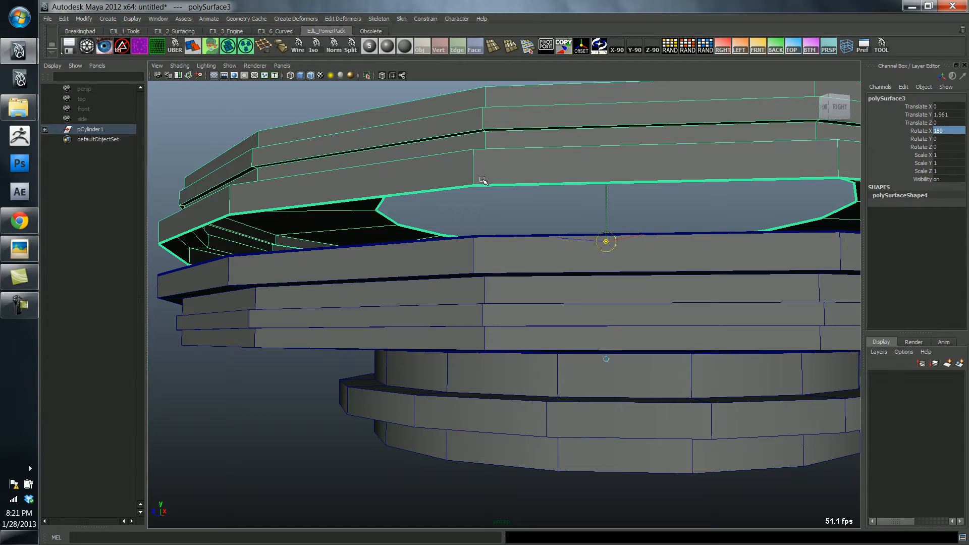
pyautogui.middleClick(474, 185)
pyautogui.press('Insert')
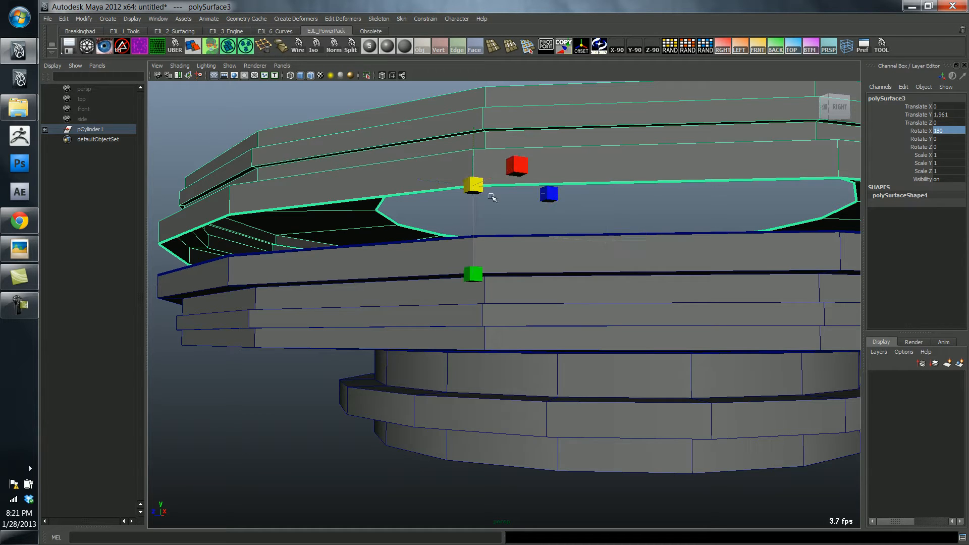
# Step: Move the flipped copy's pivot to other vertices along its side and snap it back onto the same lower rim corner
pyautogui.keyDown('alt'); pyautogui.moveTo(564, 236); pyautogui.dragTo(475, 225); pyautogui.keyUp('alt')
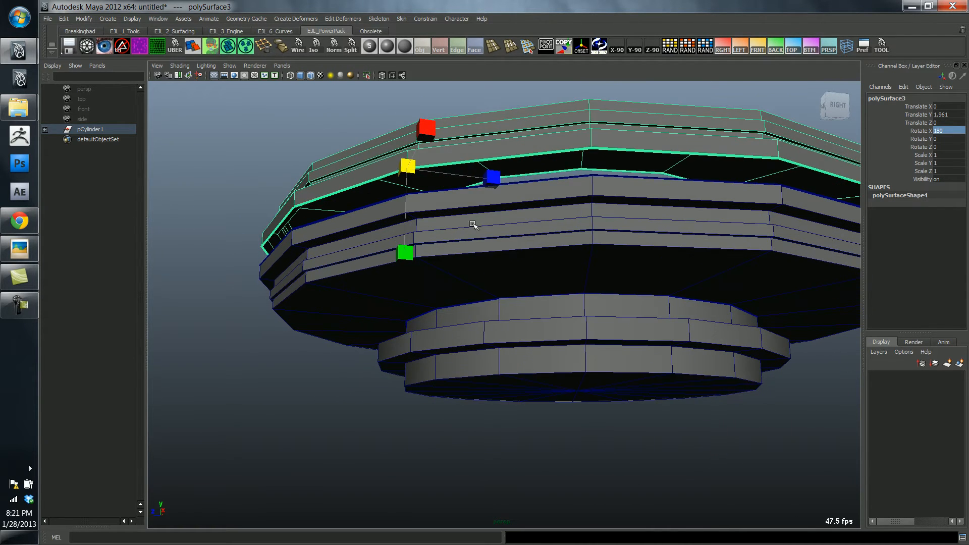
pyautogui.keyDown('alt'); pyautogui.moveTo(447, 156); pyautogui.dragTo(478, 174); pyautogui.keyUp('alt')
pyautogui.keyDown('alt'); pyautogui.moveTo(478, 173); pyautogui.dragTo(477, 187, button='right'); pyautogui.keyUp('alt')
pyautogui.keyDown('alt'); pyautogui.moveTo(478, 186); pyautogui.dragTo(499, 177, button='middle'); pyautogui.keyUp('alt')
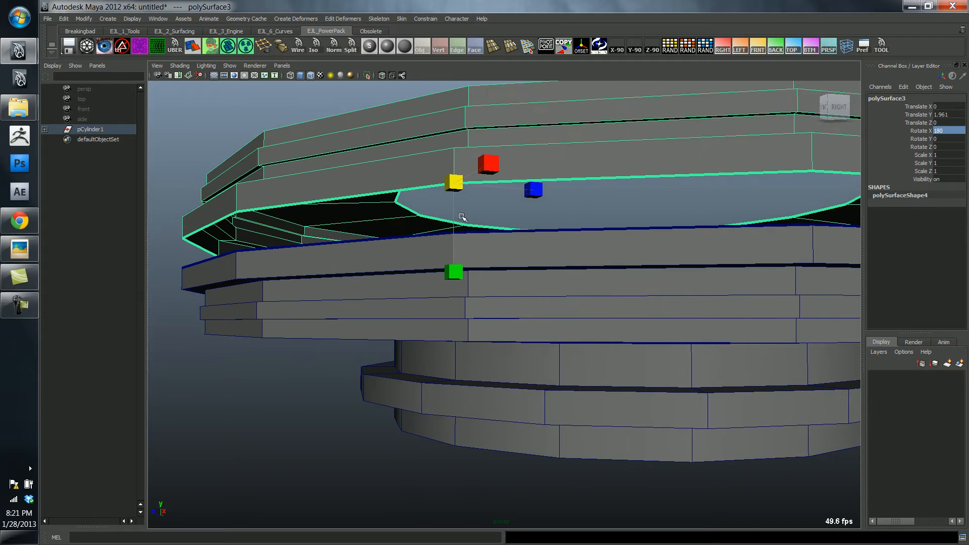
pyautogui.press('Insert')
pyautogui.moveTo(694, 190); pyautogui.dragTo(648, 121, button='middle')
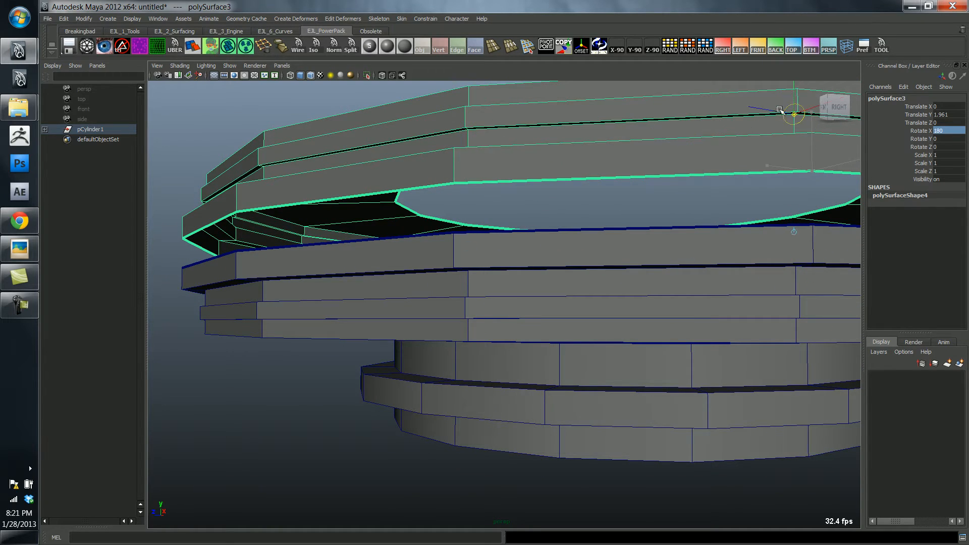
pyautogui.moveTo(559, 152); pyautogui.dragTo(458, 198, button='middle')
pyautogui.press('Insert')
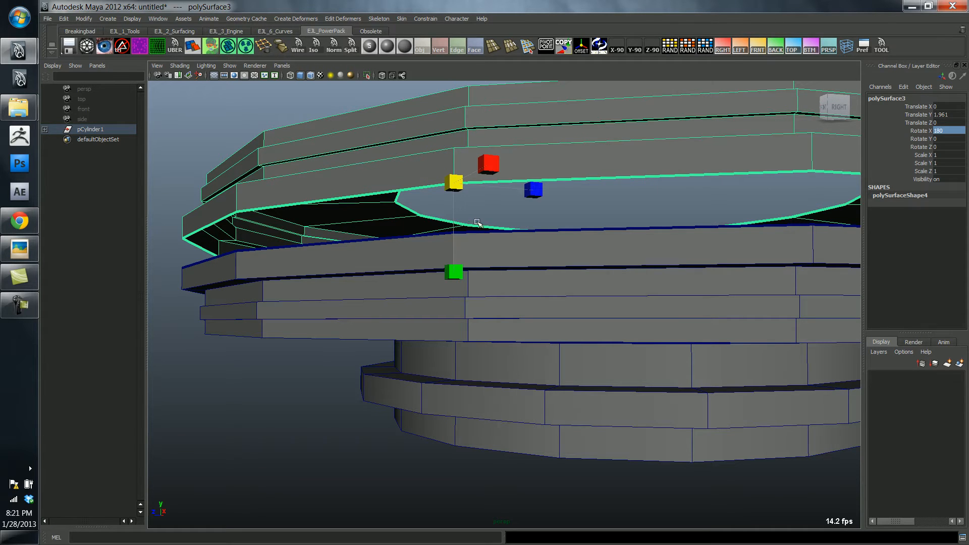
# Step: Vertex-snap the flipped copy down onto the matching corner of the original flange's top rim so both rims meet
pyautogui.keyDown('alt'); pyautogui.moveTo(507, 227); pyautogui.dragTo(443, 233); pyautogui.keyUp('alt')
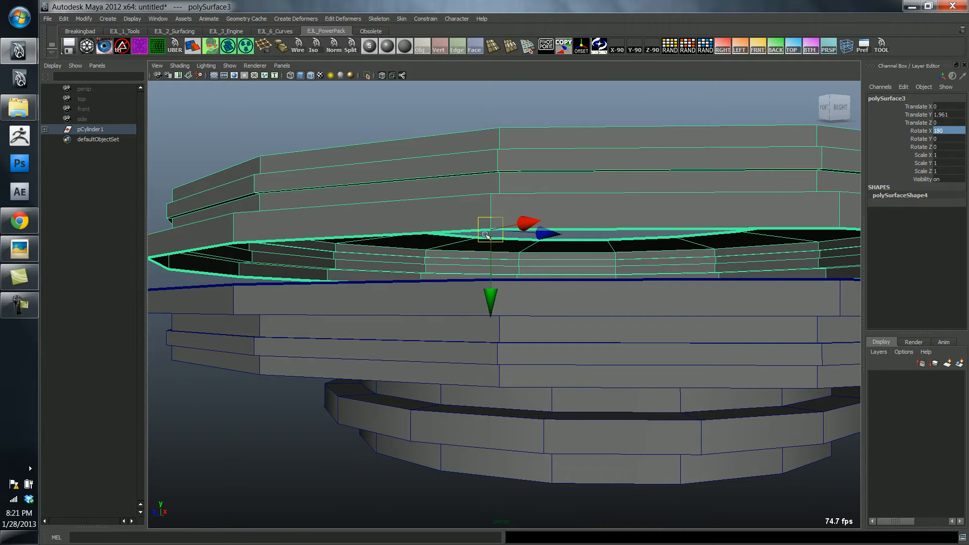
pyautogui.keyDown('alt'); pyautogui.moveTo(503, 295); pyautogui.dragTo(493, 293, button='middle'); pyautogui.keyUp('alt')
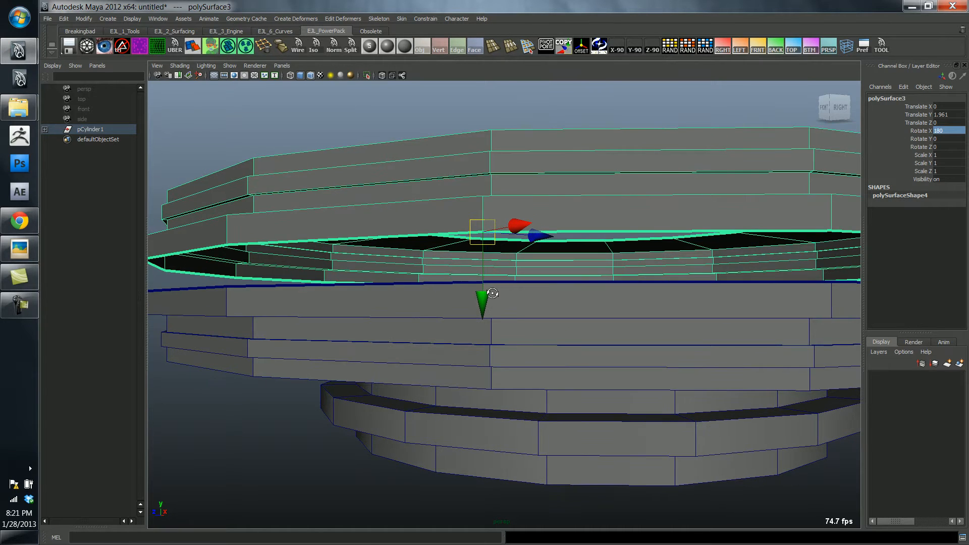
pyautogui.keyDown('alt'); pyautogui.moveTo(493, 293); pyautogui.dragTo(507, 267); pyautogui.keyUp('alt')
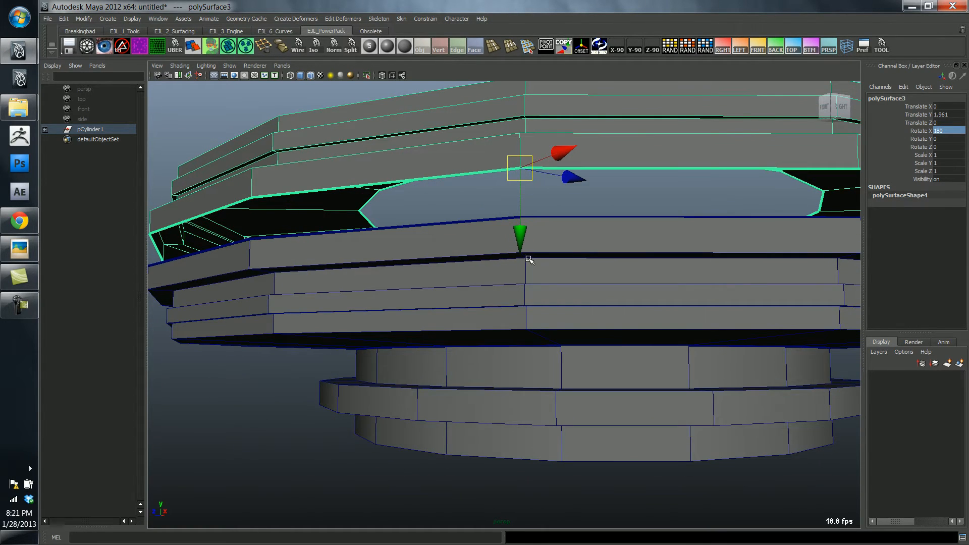
pyautogui.press('v')
pyautogui.moveTo(541, 207); pyautogui.dragTo(543, 210, button='middle')
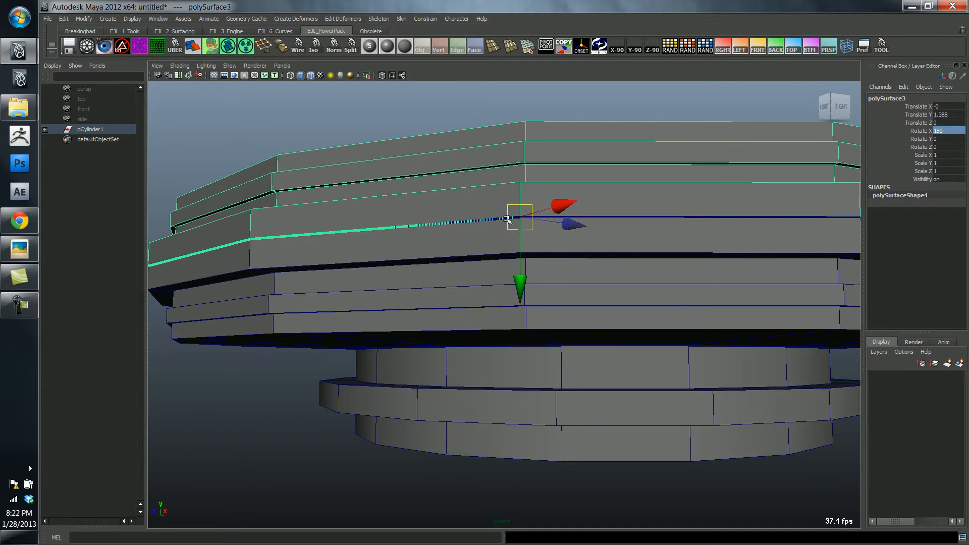
# Step: Select both flange halves, stitch them into one mesh with Poly Surgeon and select the joined flange
pyautogui.keyDown('alt'); pyautogui.moveTo(548, 233); pyautogui.dragTo(458, 245); pyautogui.keyUp('alt')
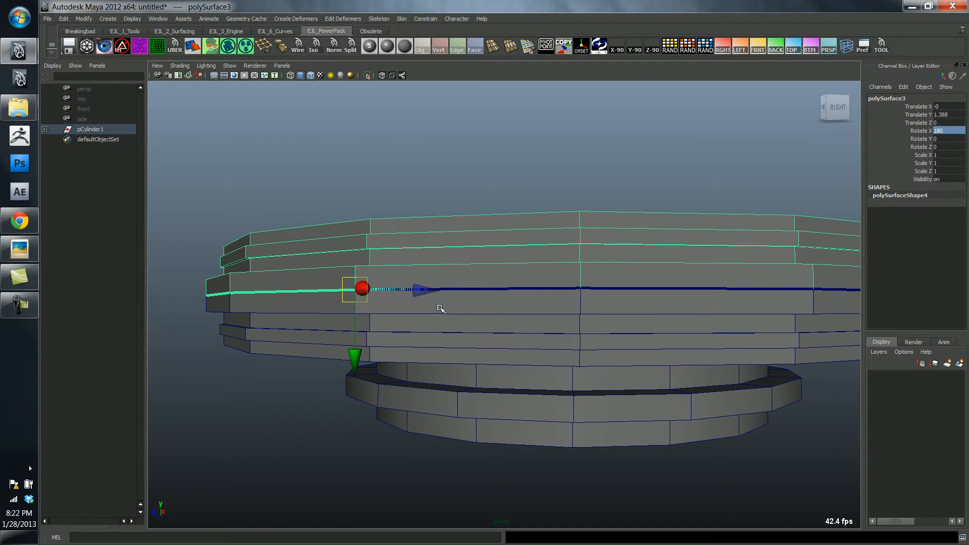
pyautogui.keyDown('shift'); pyautogui.click(473, 304); pyautogui.keyUp('shift')
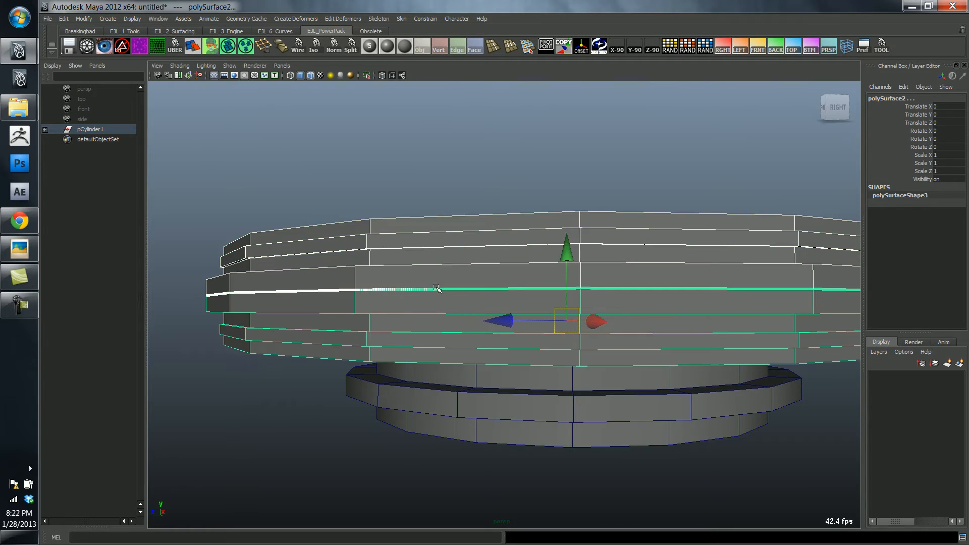
pyautogui.keyDown('alt'); pyautogui.moveTo(423, 263); pyautogui.dragTo(438, 277); pyautogui.keyUp('alt')
pyautogui.keyDown('alt'); pyautogui.moveTo(438, 276); pyautogui.dragTo(398, 273, button='right'); pyautogui.keyUp('alt')
pyautogui.keyDown('alt'); pyautogui.moveTo(398, 273); pyautogui.dragTo(389, 261); pyautogui.keyUp('alt')
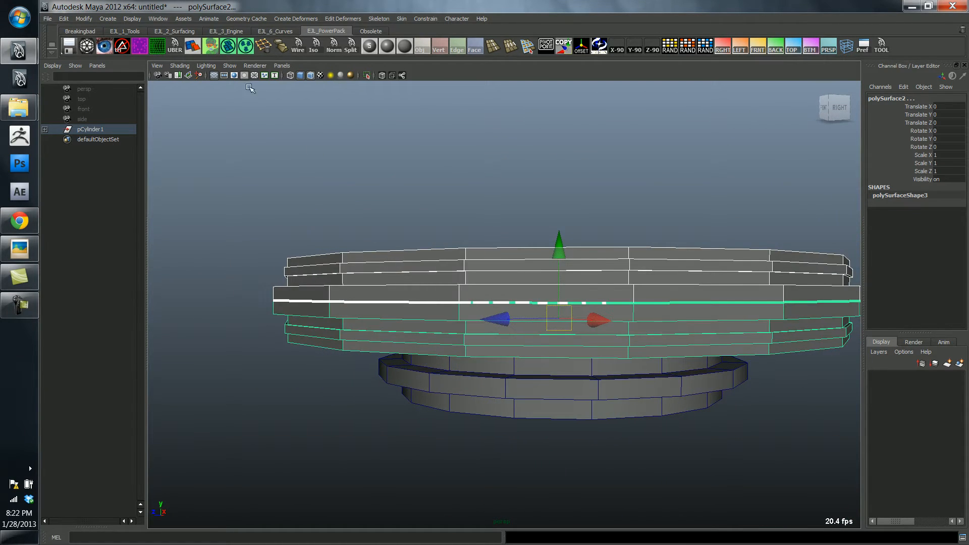
pyautogui.click(213, 49)
pyautogui.click(308, 245)
pyautogui.click(387, 309)
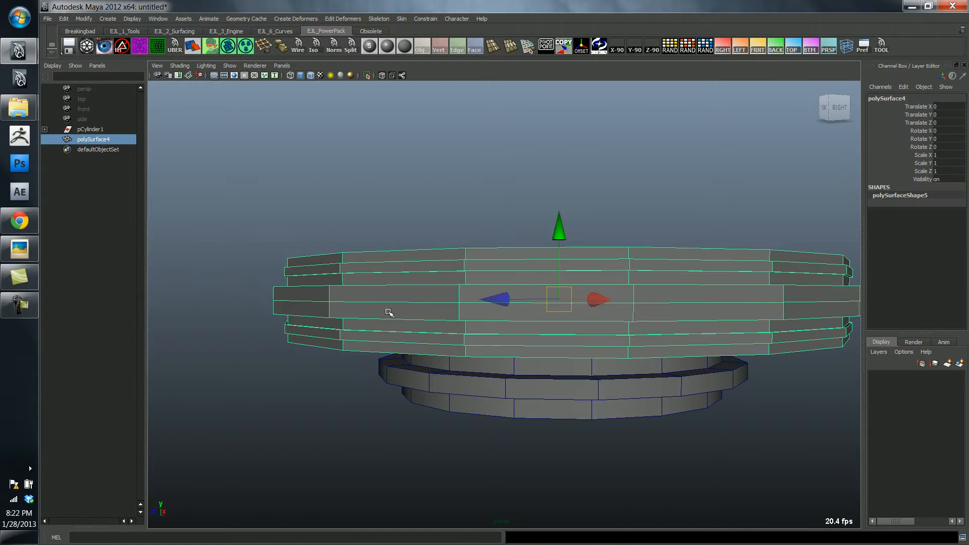
# Step: Check the flange profile in fire_hydrant.jpg, scale the joined flange's middle seam edge loop slightly outward and return to object mode
pyautogui.keyDown('alt'); pyautogui.moveTo(387, 310); pyautogui.dragTo(345, 323); pyautogui.keyUp('alt')
pyautogui.moveTo(344, 327); pyautogui.dragTo(340, 317, button='right')
pyautogui.keyDown('alt'); pyautogui.moveTo(350, 329); pyautogui.dragTo(354, 320); pyautogui.keyUp('alt')
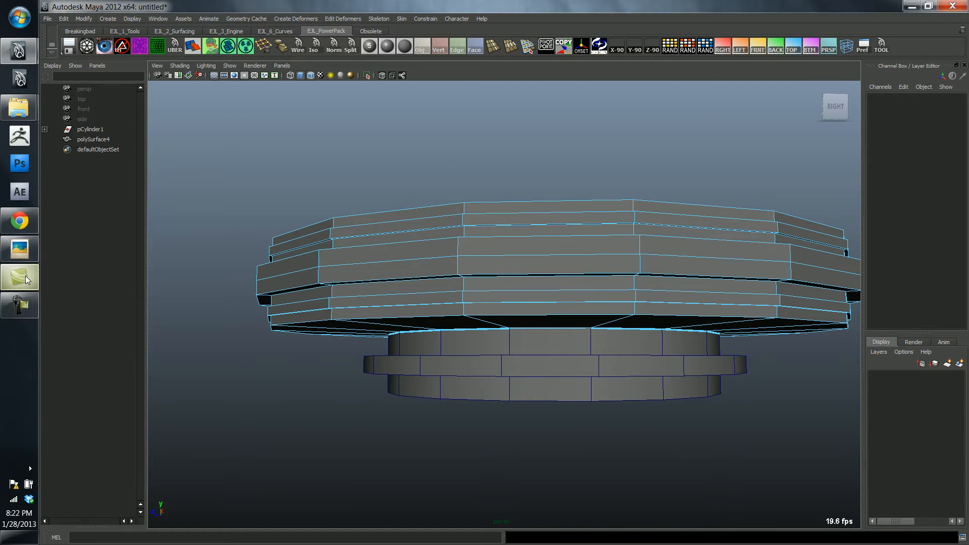
pyautogui.click(24, 253)
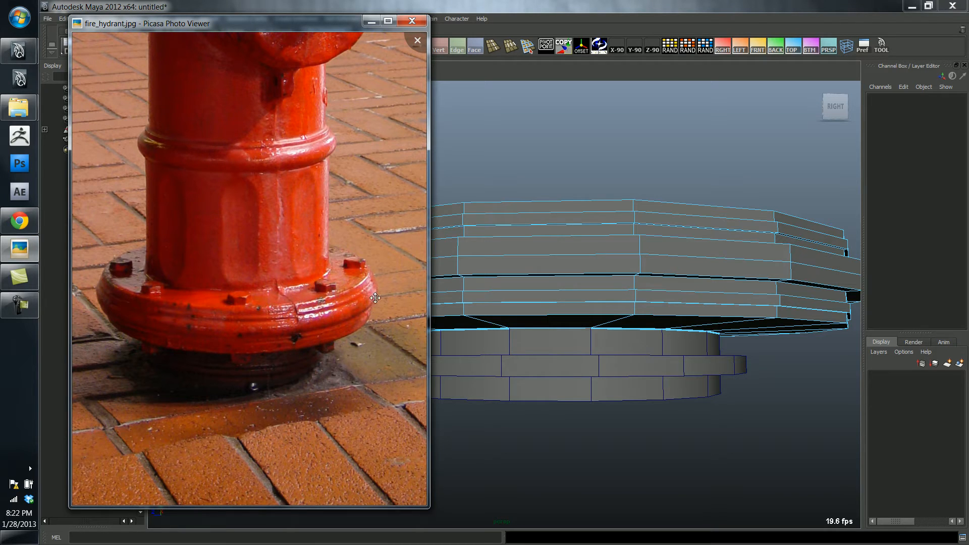
pyautogui.click(371, 21)
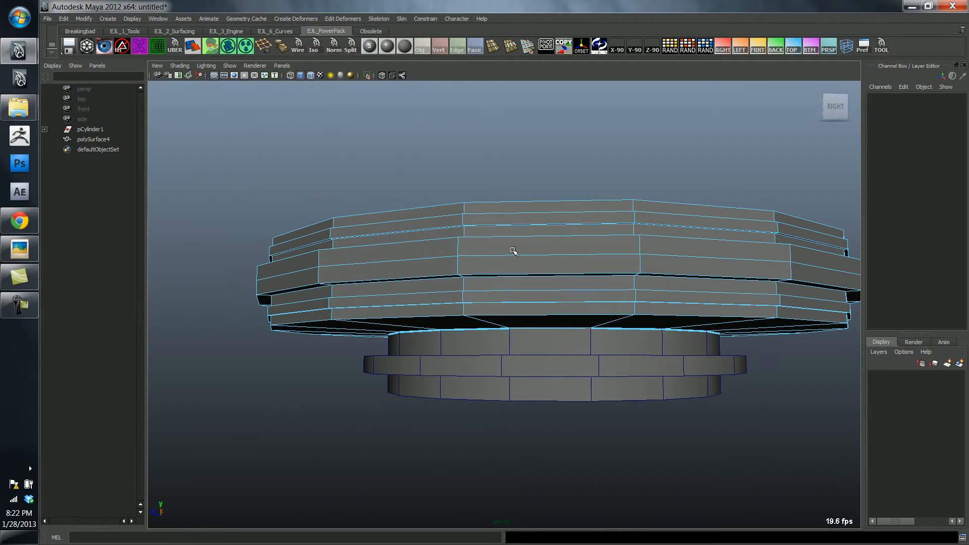
pyautogui.doubleClick(513, 254)
pyautogui.keyDown('alt'); pyautogui.moveTo(467, 251); pyautogui.dragTo(438, 277); pyautogui.keyUp('alt')
pyautogui.press('r')
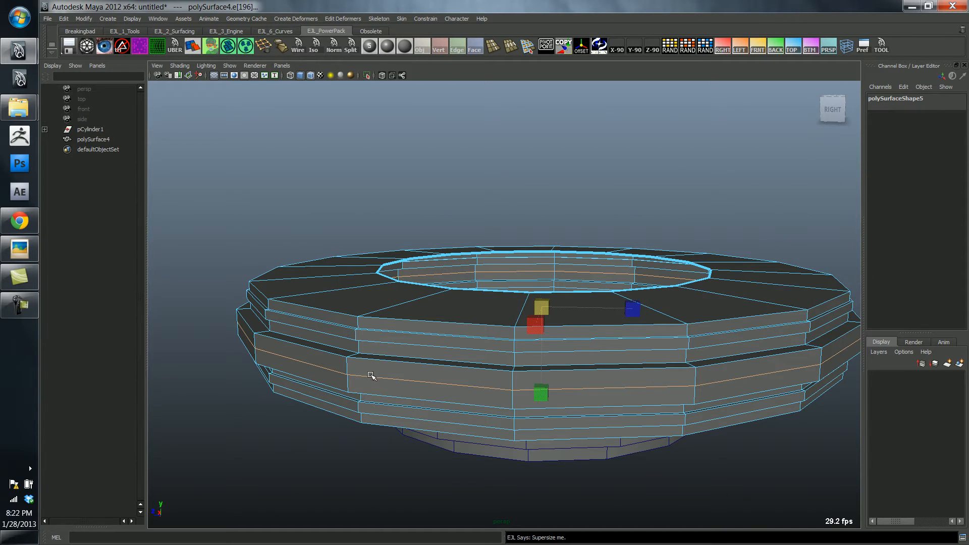
pyautogui.moveTo(357, 249); pyautogui.dragTo(360, 254, button='middle')
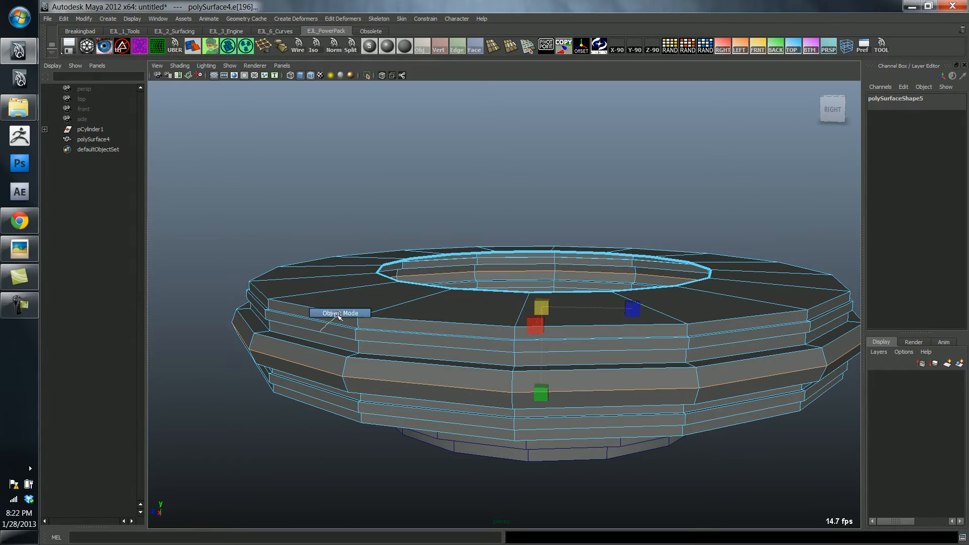
pyautogui.moveTo(331, 309); pyautogui.dragTo(256, 223, button='right')
# Step: Select the edge loops bordering the flange's central band above and below the seam and adjust their vertical scale
pyautogui.moveTo(302, 299)
pyautogui.keyDown('alt'); pyautogui.mouseDown()
pyautogui.moveTo(287, 328)
pyautogui.moveTo(281, 310)
pyautogui.moveTo(297, 327)
pyautogui.moveTo(298, 309)
pyautogui.moveTo(304, 317)
pyautogui.mouseUp(); pyautogui.keyUp('alt')
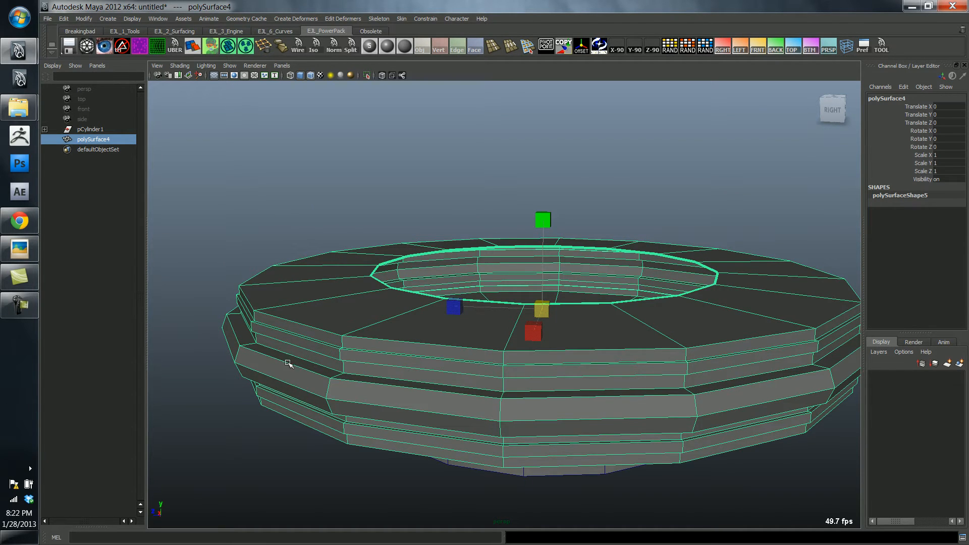
pyautogui.moveTo(338, 391); pyautogui.dragTo(341, 377, button='right')
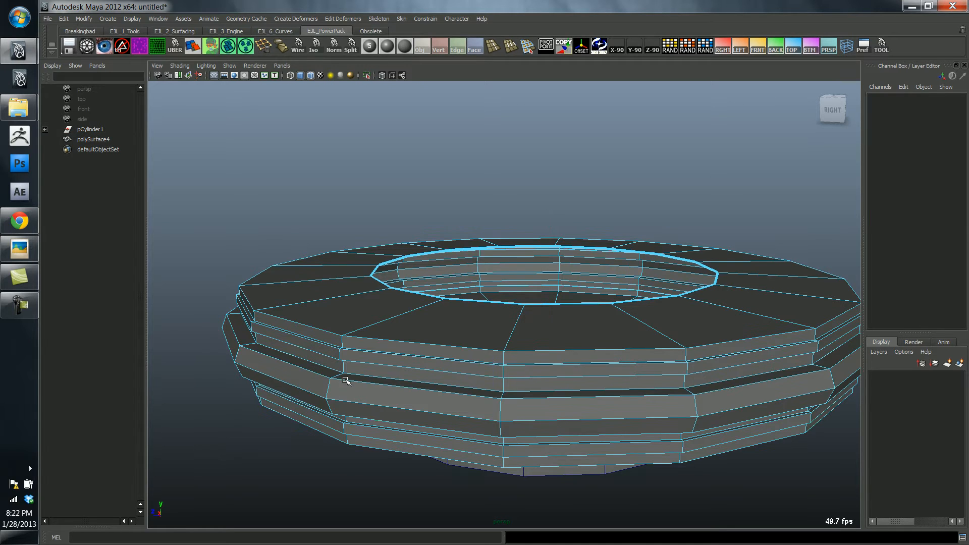
pyautogui.doubleClick(346, 378)
pyautogui.keyDown('alt'); pyautogui.moveTo(346, 380); pyautogui.dragTo(599, 167); pyautogui.keyUp('alt')
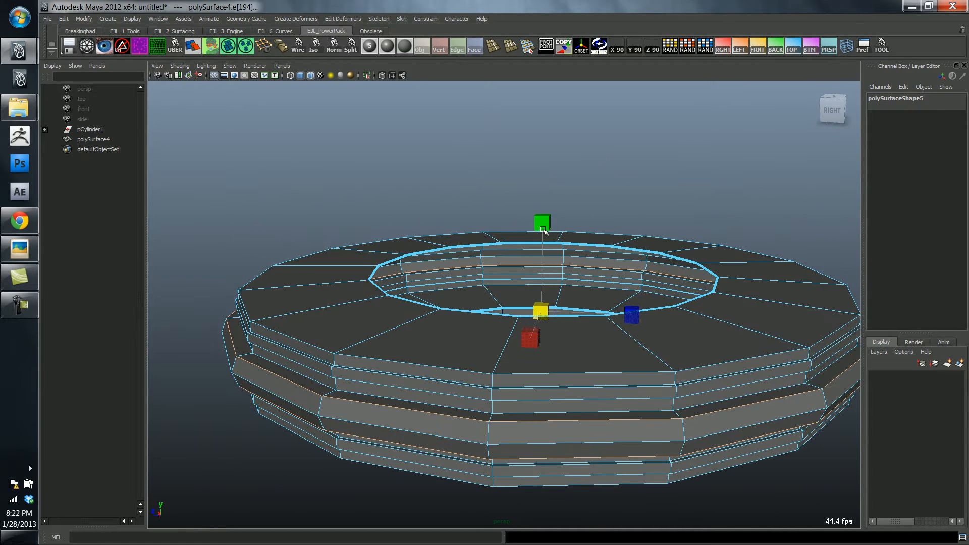
pyautogui.moveTo(542, 224); pyautogui.dragTo(544, 223)
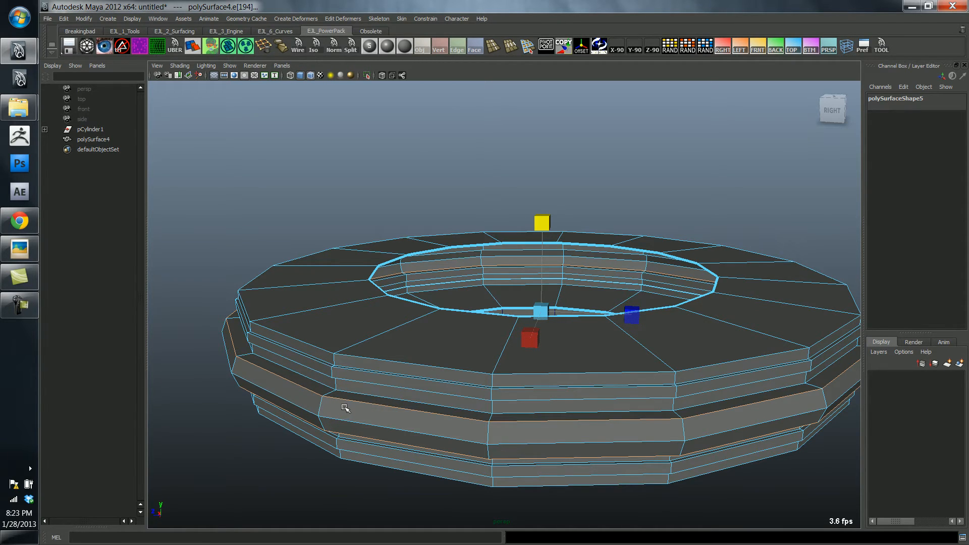
# Step: Inspect the reshaped flange from several angles, return it to object mode and compare its profile with fire_hydrant.jpg
pyautogui.keyDown('alt'); pyautogui.moveTo(346, 407); pyautogui.dragTo(402, 366); pyautogui.keyUp('alt')
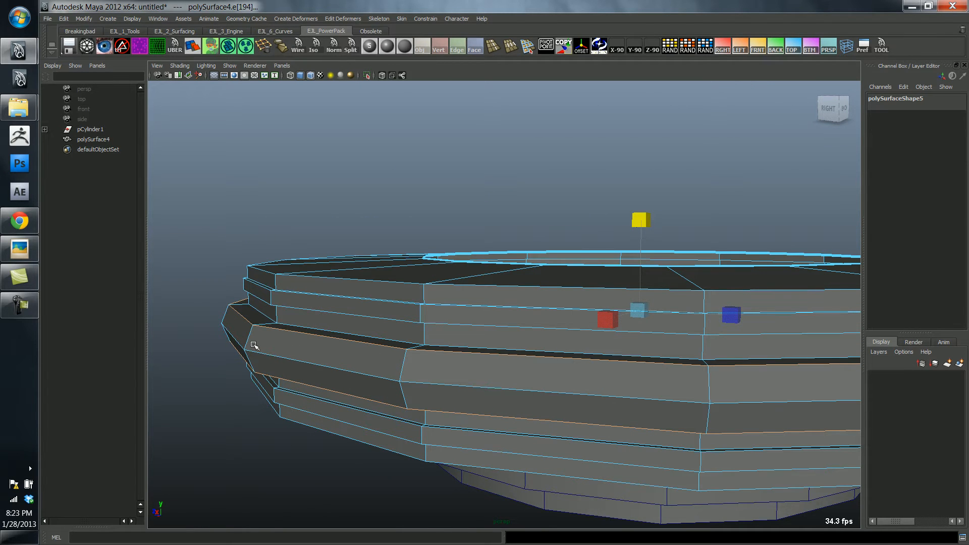
pyautogui.keyDown('alt'); pyautogui.moveTo(448, 345); pyautogui.dragTo(379, 353, button='right'); pyautogui.keyUp('alt')
pyautogui.keyDown('alt'); pyautogui.moveTo(377, 362); pyautogui.dragTo(389, 372); pyautogui.keyUp('alt')
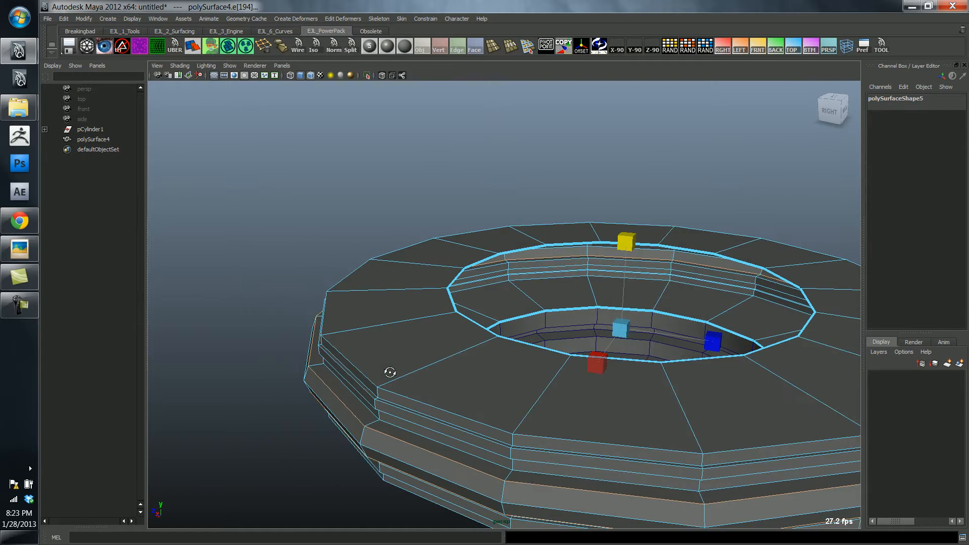
pyautogui.keyDown('alt'); pyautogui.moveTo(356, 374); pyautogui.dragTo(308, 359, button='right'); pyautogui.keyUp('alt')
pyautogui.keyDown('alt'); pyautogui.moveTo(394, 348); pyautogui.dragTo(396, 317); pyautogui.keyUp('alt')
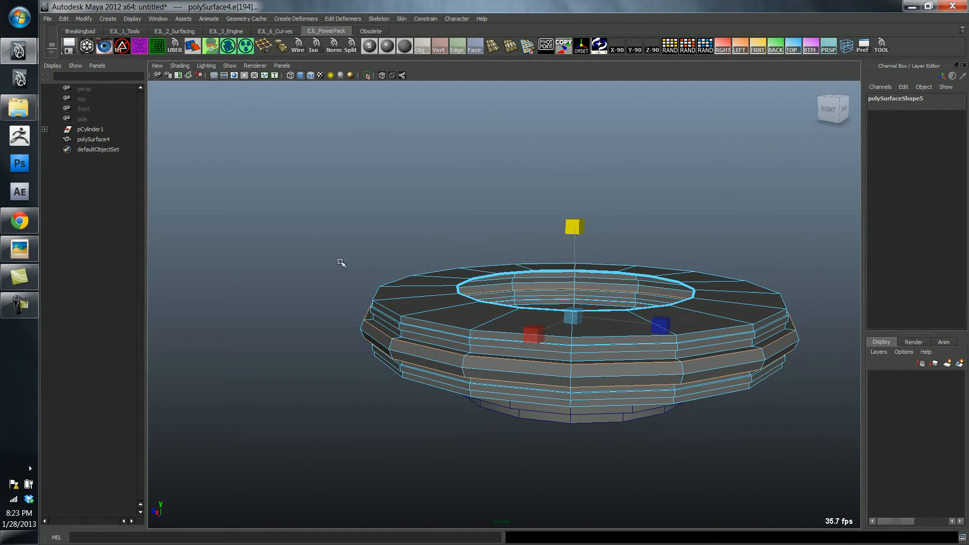
pyautogui.moveTo(376, 254)
pyautogui.keyDown('alt'); pyautogui.mouseDown()
pyautogui.moveTo(376, 199)
pyautogui.moveTo(378, 242)
pyautogui.mouseUp(); pyautogui.keyUp('alt')
pyautogui.moveTo(422, 303); pyautogui.dragTo(432, 295, button='right')
pyautogui.click(419, 297)
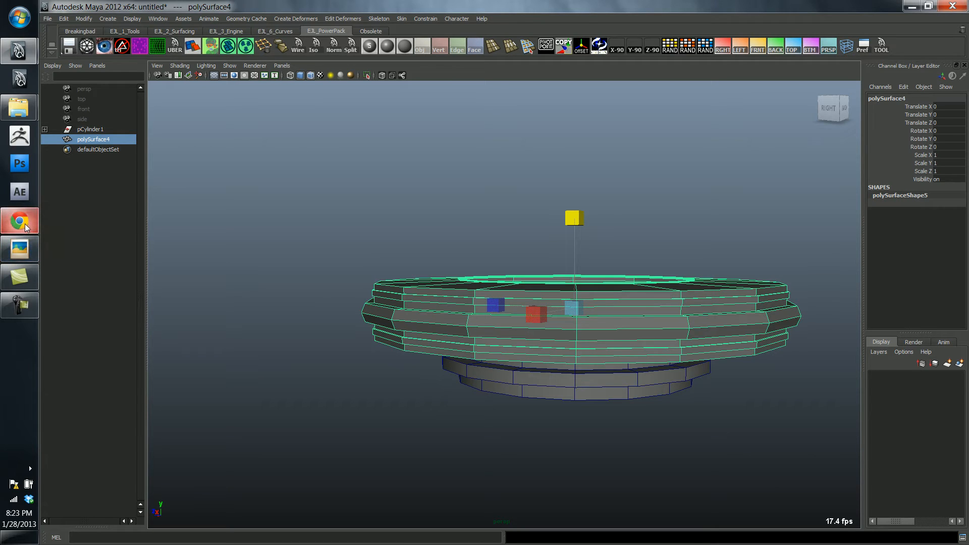
pyautogui.click(19, 248)
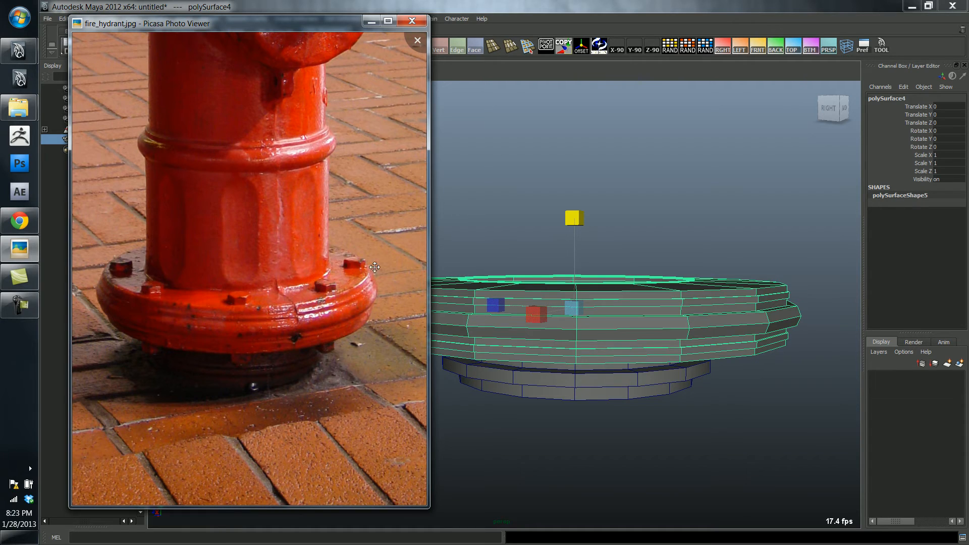
# Step: Select the border edge loop of the flange's upper inner rim and scale it outward to match the barrel width in fire_hydrant.jpg
pyautogui.keyDown('alt'); pyautogui.moveTo(497, 234); pyautogui.dragTo(488, 253); pyautogui.keyUp('alt')
pyautogui.press('F10')
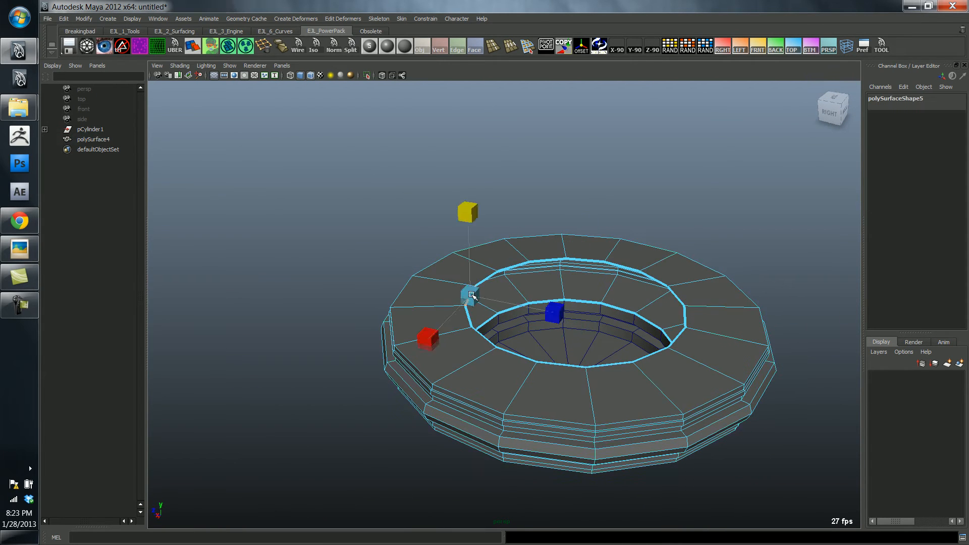
pyautogui.doubleClick(461, 306)
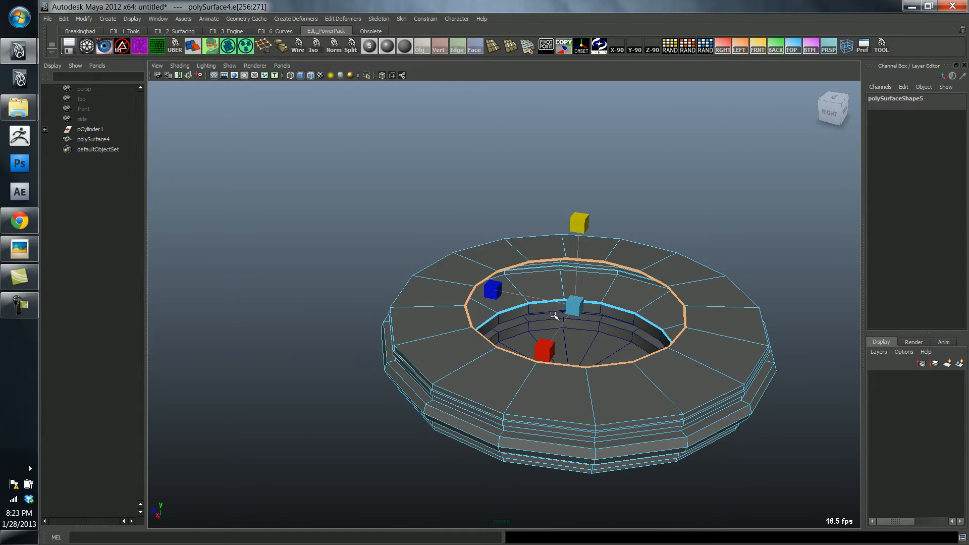
pyautogui.moveTo(574, 305)
pyautogui.mouseDown()
pyautogui.moveTo(588, 315)
pyautogui.moveTo(581, 288)
pyautogui.mouseUp()
pyautogui.click(19, 248)
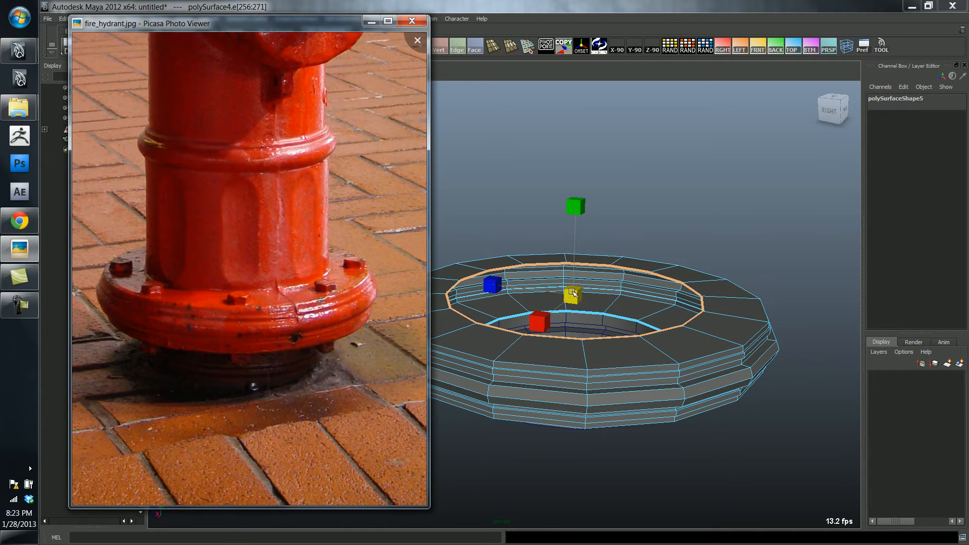
pyautogui.moveTo(573, 294); pyautogui.dragTo(589, 301)
pyautogui.click(19, 248)
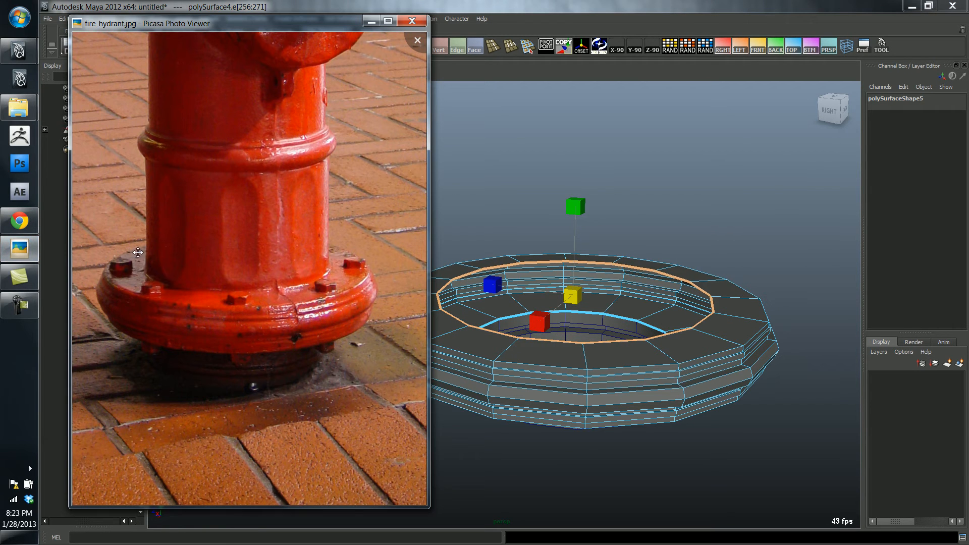
pyautogui.click(502, 224)
# Step: Extrude the inner rim's edge loop straight up into a cylindrical barrel and lower its top edge to match the photo's proportions
pyautogui.keyDown('alt'); pyautogui.moveTo(502, 224); pyautogui.dragTo(439, 262); pyautogui.keyUp('alt')
pyautogui.keyDown('alt'); pyautogui.moveTo(318, 238); pyautogui.dragTo(295, 264, button='middle'); pyautogui.keyUp('alt')
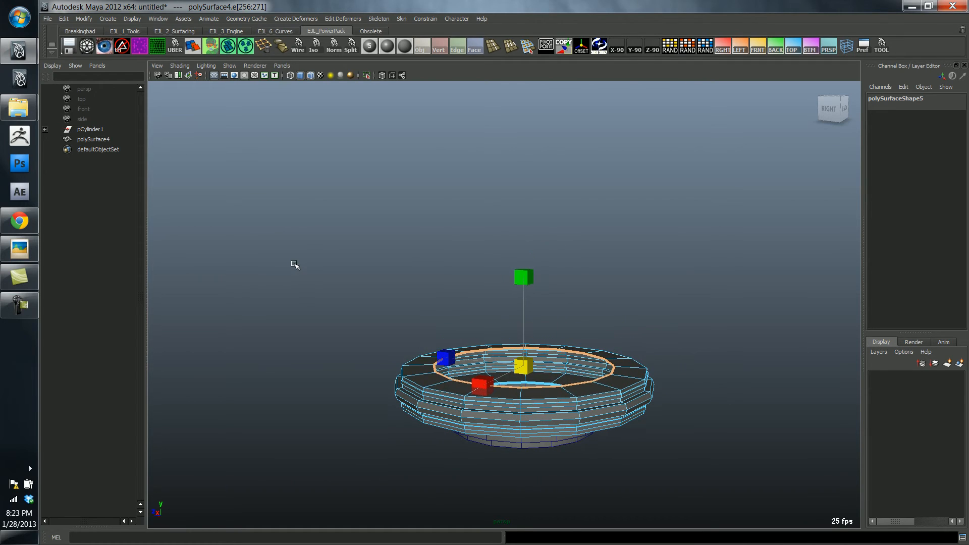
pyautogui.keyDown('shift'); pyautogui.moveTo(391, 269); pyautogui.dragTo(391, 282, button='right'); pyautogui.keyUp('shift')
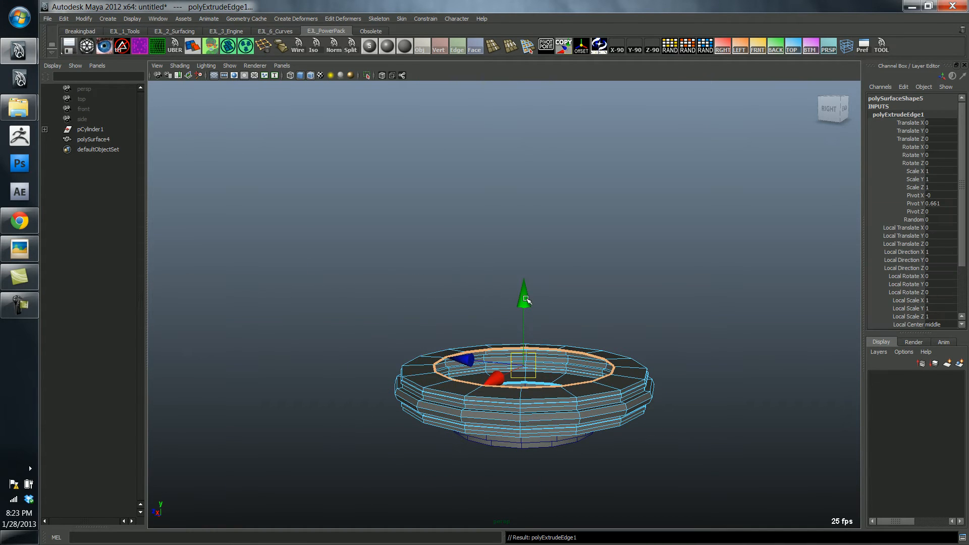
pyautogui.moveTo(523, 295); pyautogui.dragTo(523, 152)
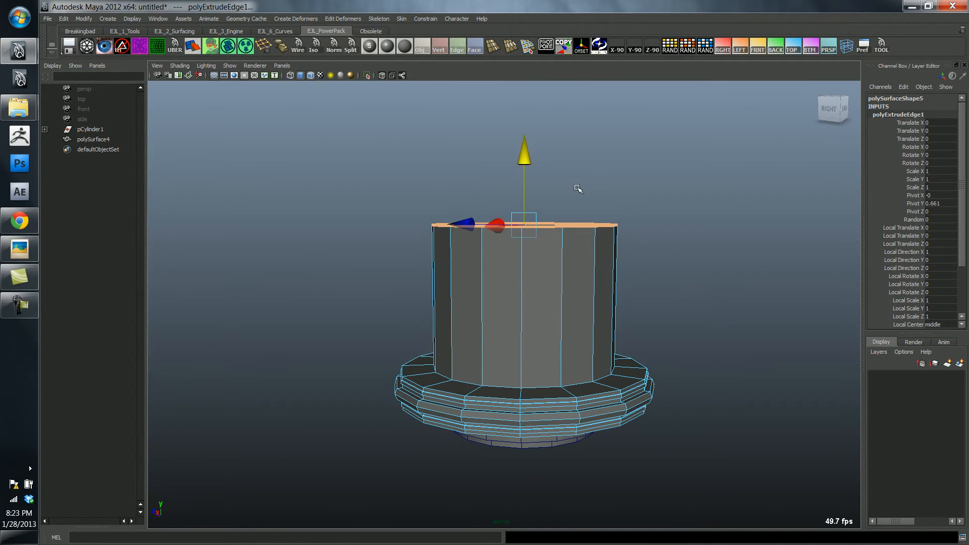
pyautogui.scroll(-2, 577, 186)
pyautogui.keyDown('alt'); pyautogui.moveTo(449, 191); pyautogui.dragTo(446, 196); pyautogui.keyUp('alt')
pyautogui.scroll(1, 446, 197)
pyautogui.click(21, 255)
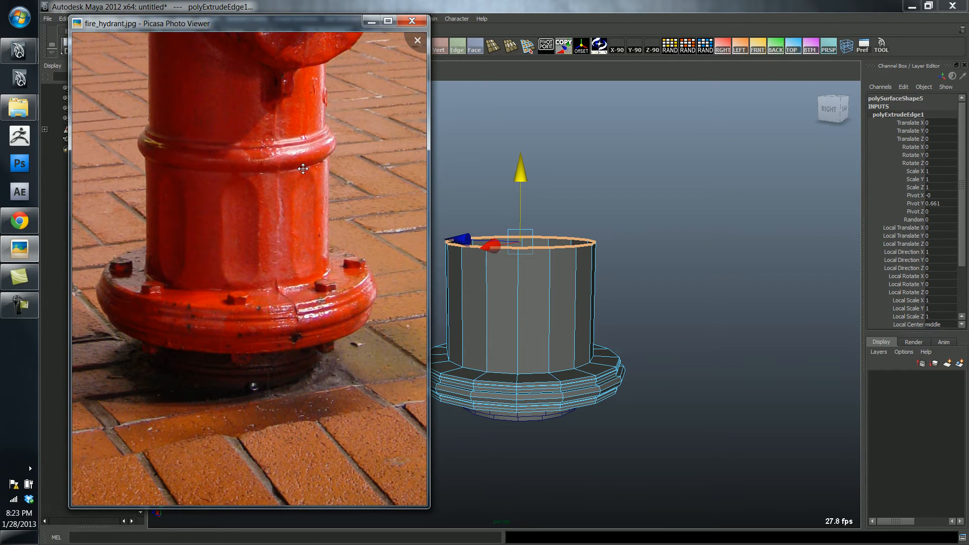
pyautogui.moveTo(521, 172); pyautogui.dragTo(521, 193)
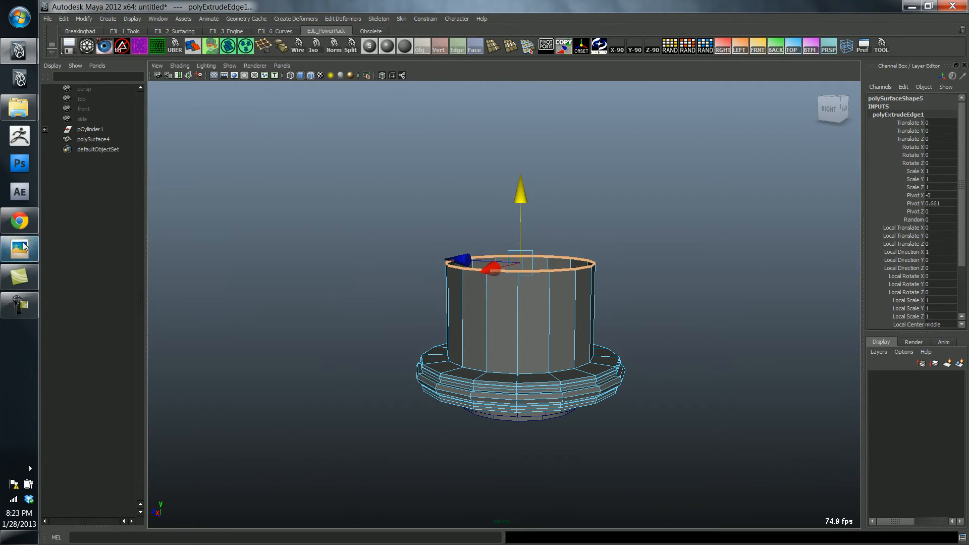
# Step: Recheck the barrel height in the photo, raise the barrel's top ring of vertices slightly and return to object mode
pyautogui.click(20, 248)
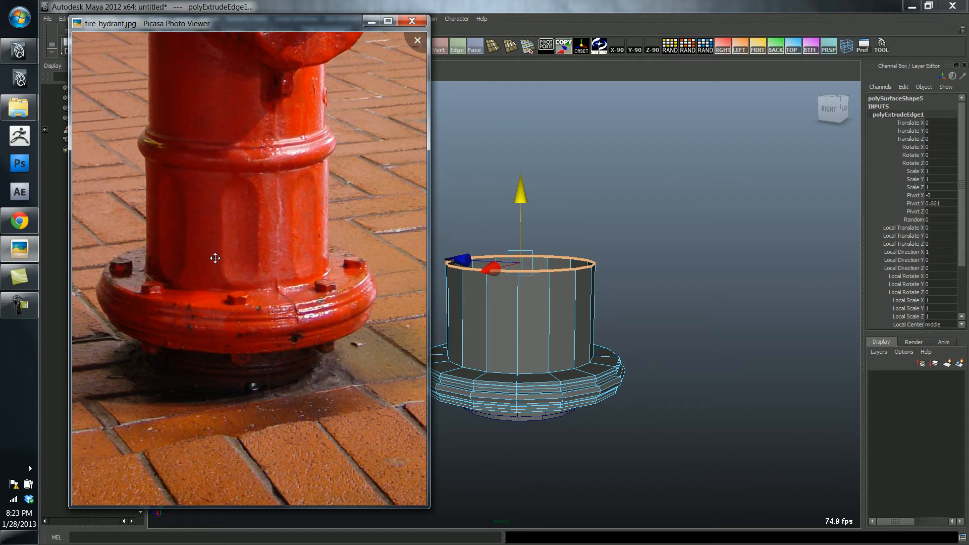
pyautogui.moveTo(518, 286); pyautogui.dragTo(510, 275, button='right')
pyautogui.moveTo(452, 196)
pyautogui.keyDown('alt'); pyautogui.mouseDown()
pyautogui.moveTo(392, 223)
pyautogui.moveTo(398, 277)
pyautogui.moveTo(402, 214)
pyautogui.moveTo(450, 162)
pyautogui.moveTo(439, 200)
pyautogui.mouseUp(); pyautogui.keyUp('alt')
pyautogui.moveTo(471, 268); pyautogui.dragTo(434, 269, button='right')
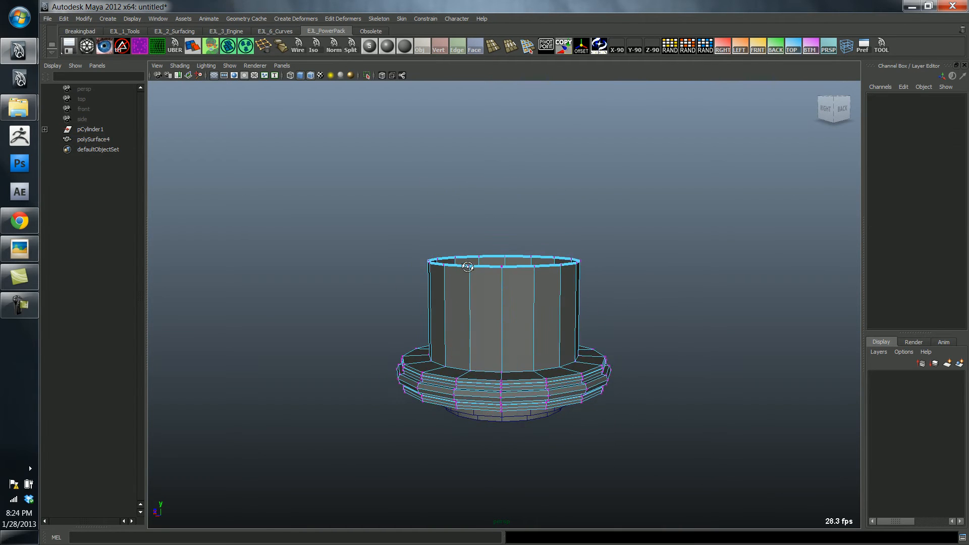
pyautogui.moveTo(381, 198); pyautogui.dragTo(643, 274)
pyautogui.moveTo(503, 205); pyautogui.dragTo(502, 186)
pyautogui.moveTo(510, 299); pyautogui.dragTo(514, 285, button='right')
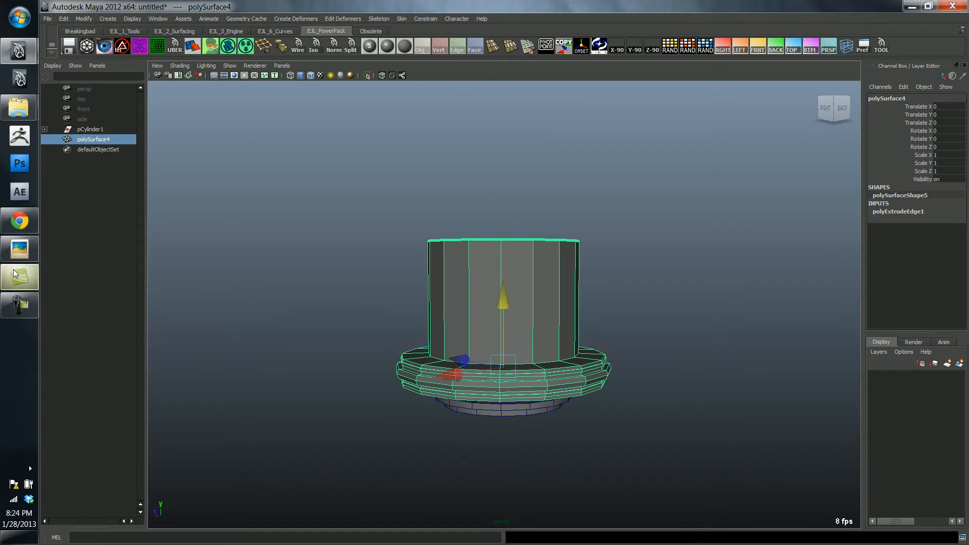
# Step: Study the recessed vertical panels around the lower barrel in fire_hydrant.jpg and reselect the hydrant mesh for comparison
pyautogui.click(19, 249)
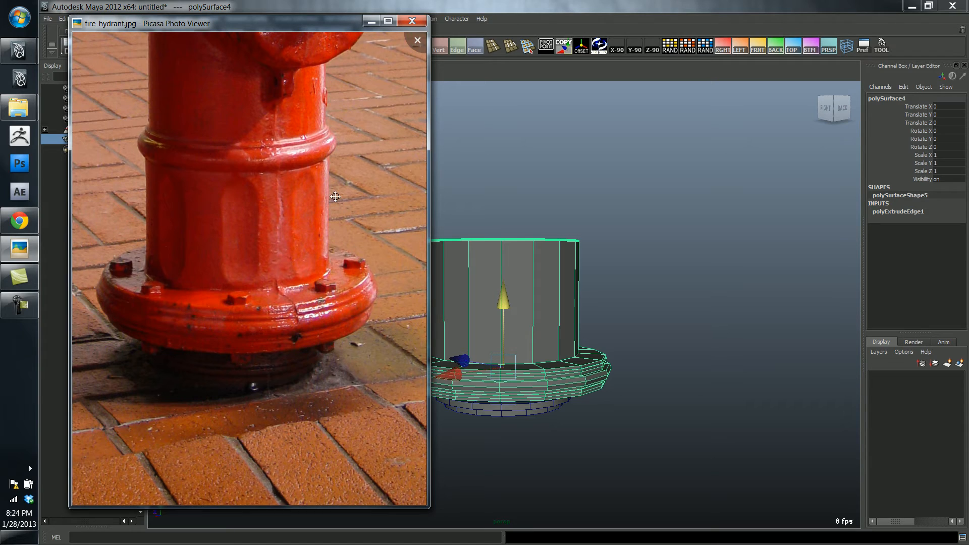
pyautogui.moveTo(172, 243)
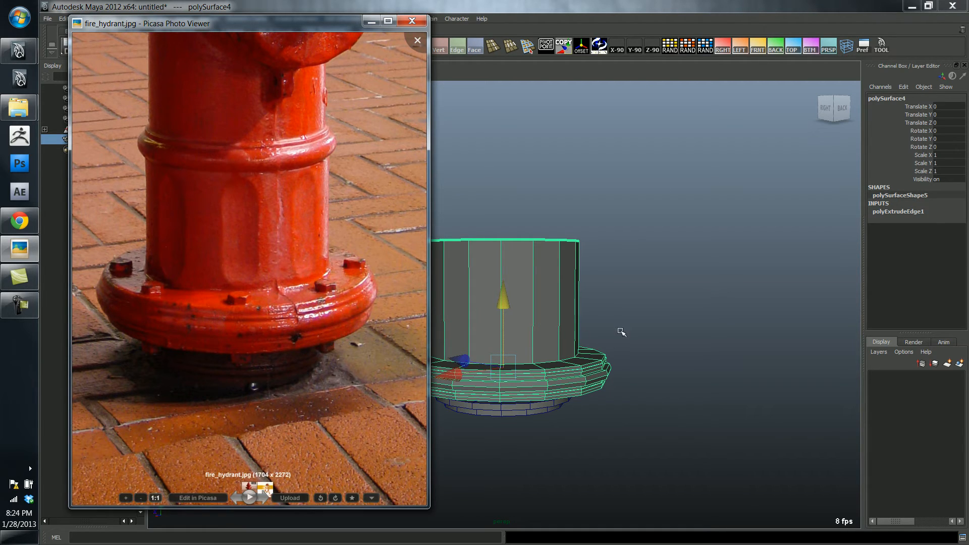
pyautogui.moveTo(555, 324); pyautogui.dragTo(575, 310, button='right')
pyautogui.click(532, 148)
pyautogui.click(490, 281)
pyautogui.keyDown('alt'); pyautogui.moveTo(490, 282); pyautogui.dragTo(529, 273); pyautogui.keyUp('alt')
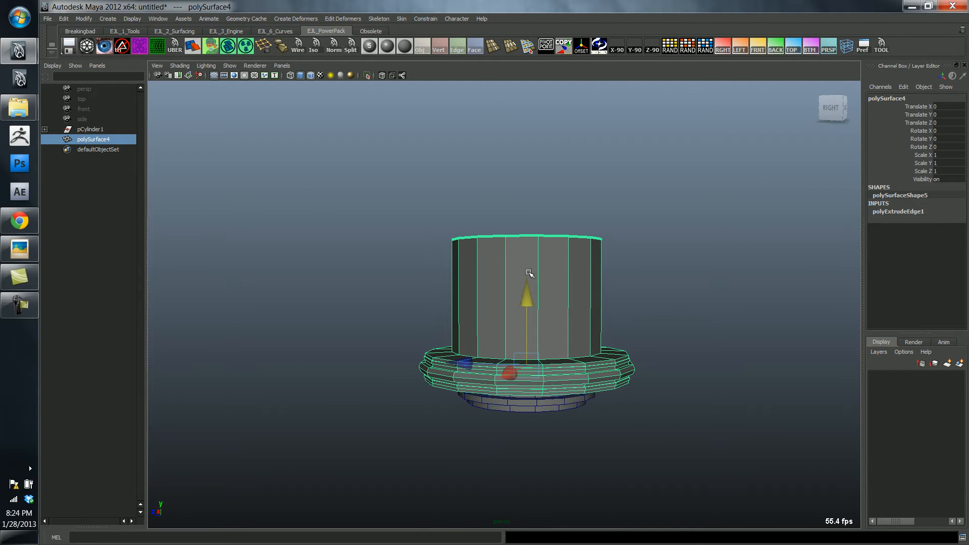
# Step: Select every other vertical face all the way around the barrel
pyautogui.keyDown('alt'); pyautogui.moveTo(595, 353); pyautogui.dragTo(462, 329); pyautogui.keyUp('alt')
pyautogui.press('F11')
pyautogui.click(558, 297)
pyautogui.keyDown('shift'); pyautogui.click(563, 316); pyautogui.keyUp('shift')
pyautogui.keyDown('shift'); pyautogui.click(509, 328); pyautogui.keyUp('shift')
pyautogui.keyDown('shift'); pyautogui.click(479, 324); pyautogui.keyUp('shift')
pyautogui.keyDown('shift'); pyautogui.click(496, 317); pyautogui.keyUp('shift')
pyautogui.keyDown('alt'); pyautogui.moveTo(544, 318); pyautogui.dragTo(507, 314); pyautogui.keyUp('alt')
pyautogui.keyDown('shift'); pyautogui.click(522, 316); pyautogui.keyUp('shift')
pyautogui.keyDown('shift'); pyautogui.click(556, 338); pyautogui.keyUp('shift')
pyautogui.keyDown('alt'); pyautogui.moveTo(608, 337); pyautogui.dragTo(545, 341); pyautogui.keyUp('alt')
pyautogui.keyDown('shift'); pyautogui.click(554, 344); pyautogui.keyUp('shift')
pyautogui.keyDown('alt'); pyautogui.moveTo(628, 346); pyautogui.dragTo(545, 326); pyautogui.keyUp('alt')
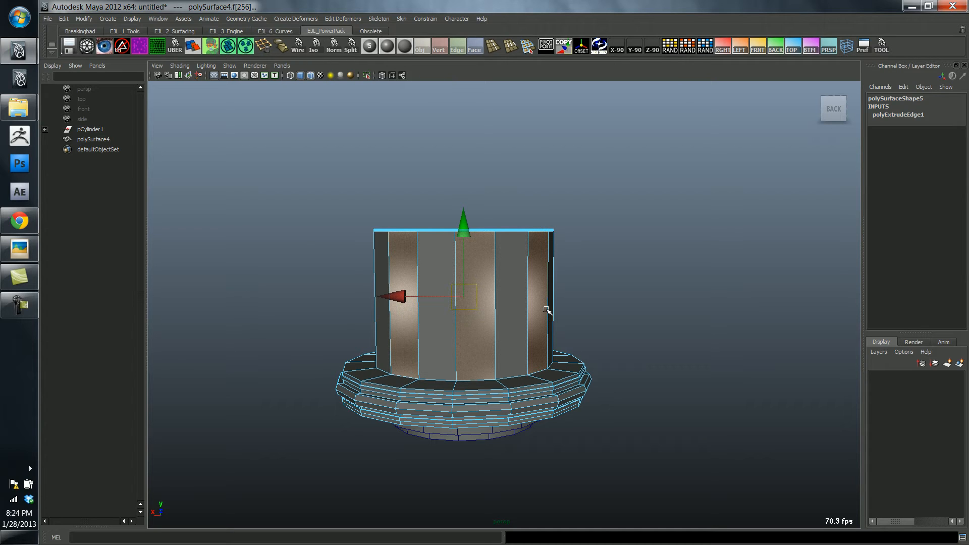
# Step: Extrude the alternating barrel faces and scale them uniformly inward to a local scale of 0.717, forming inset panels
pyautogui.hotkey('ctrl', 'e')
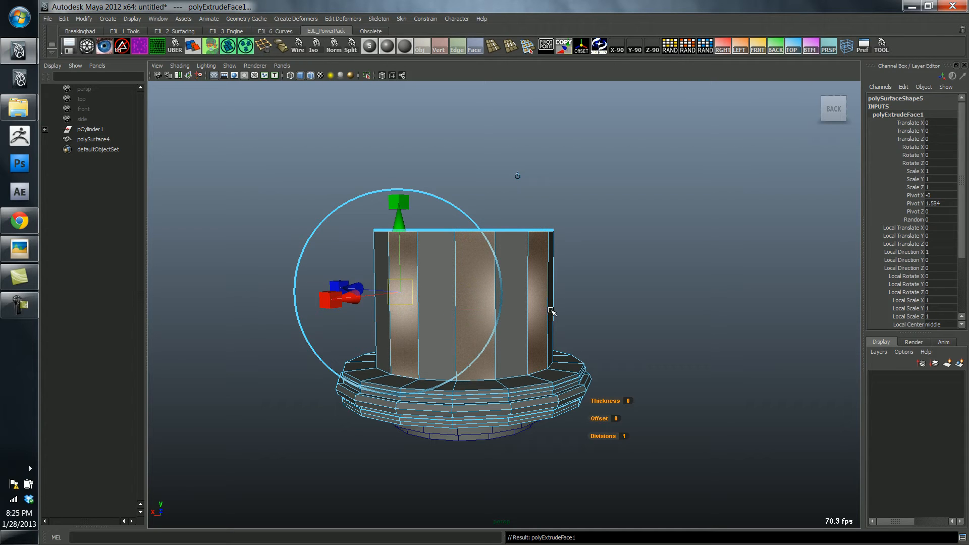
pyautogui.click(398, 202)
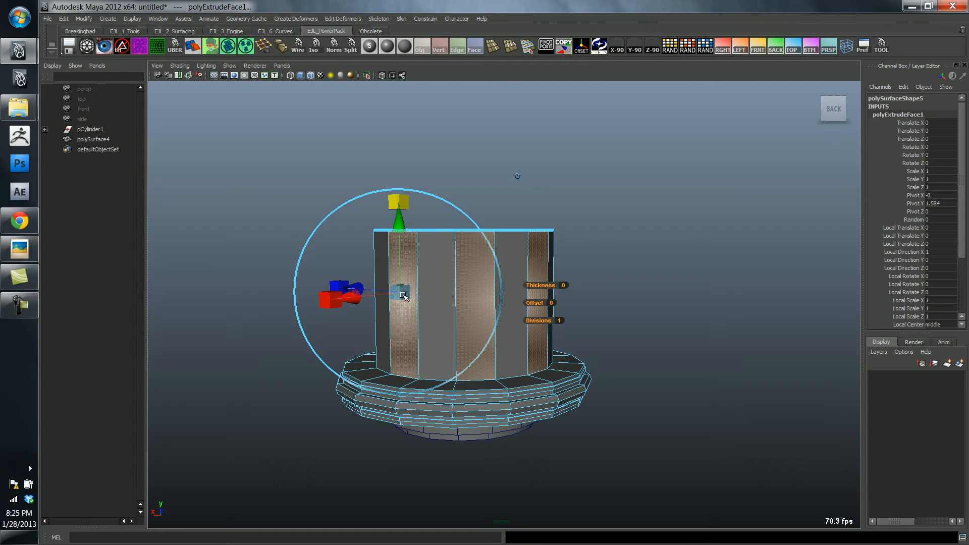
pyautogui.moveTo(405, 291); pyautogui.dragTo(398, 293)
pyautogui.keyDown('alt'); pyautogui.moveTo(564, 300); pyautogui.dragTo(497, 322); pyautogui.keyUp('alt')
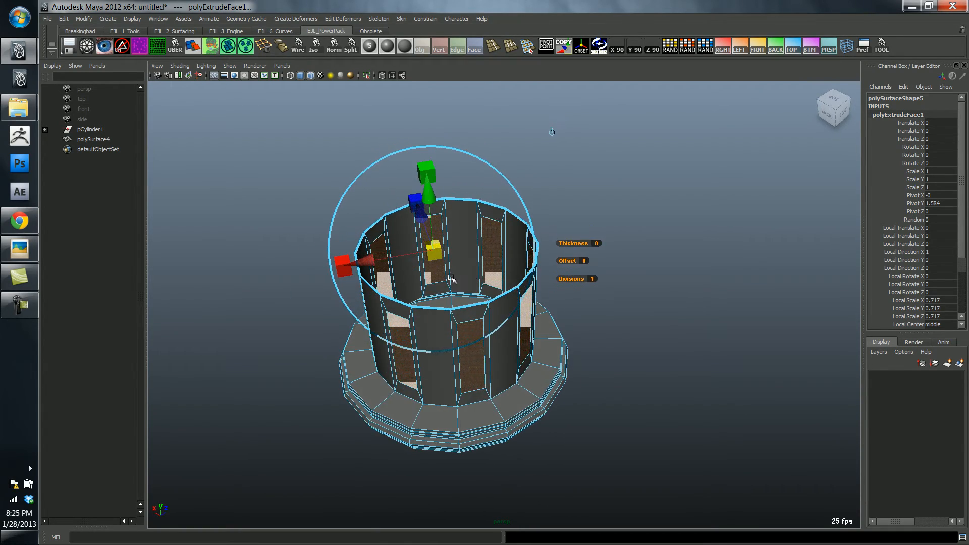
pyautogui.keyDown('alt'); pyautogui.moveTo(450, 277); pyautogui.dragTo(518, 255); pyautogui.keyUp('alt')
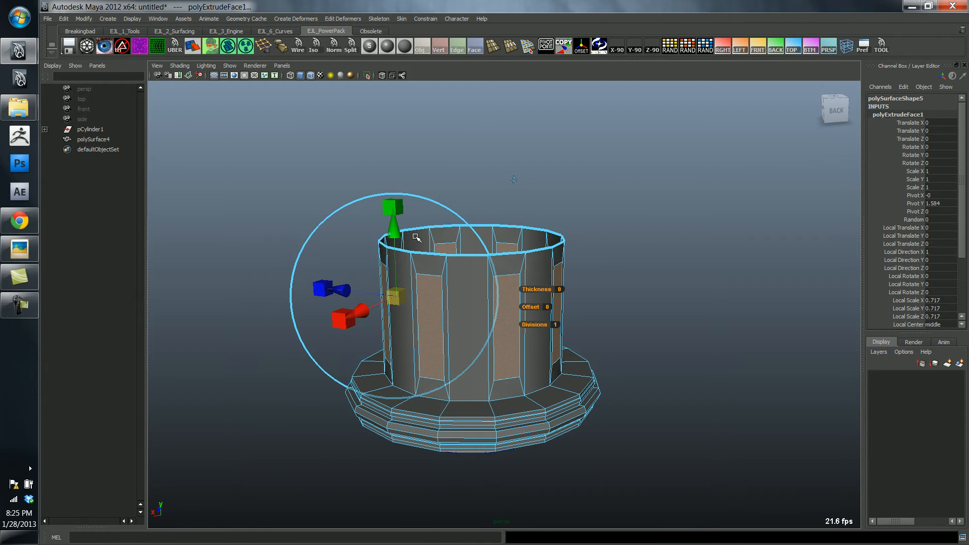
# Step: Check the Keep Faces Together setting among the mesh editing commands without changing it
pyautogui.press('space')
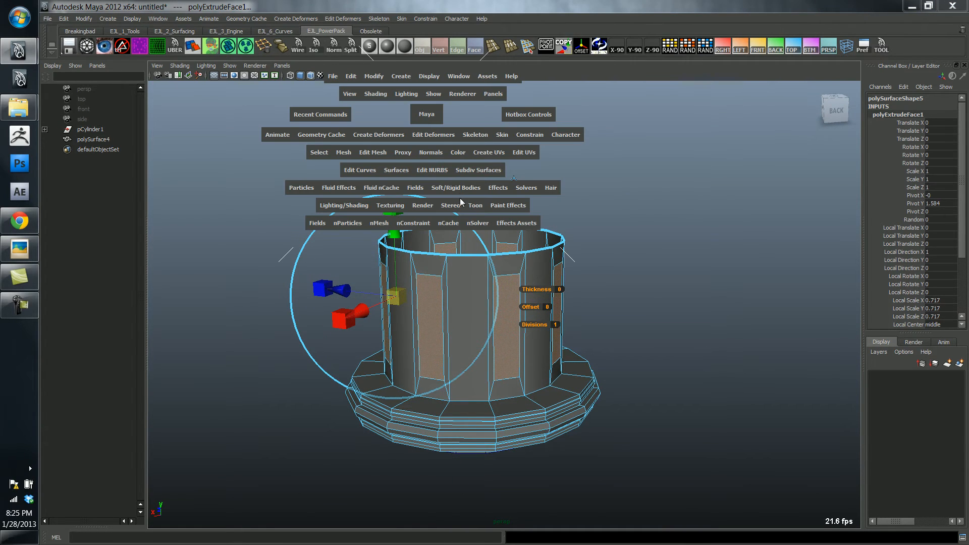
pyautogui.click(372, 152)
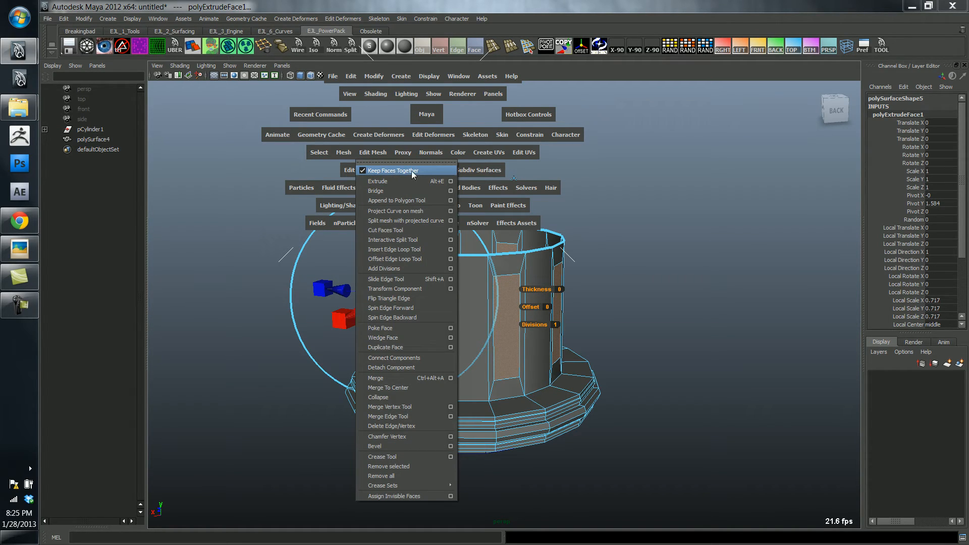
pyautogui.press('space')
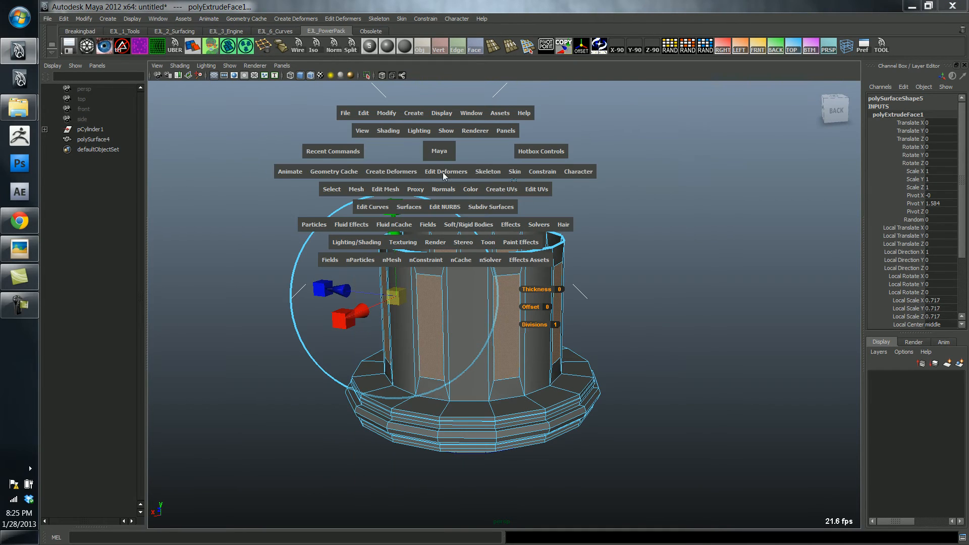
pyautogui.click(387, 190)
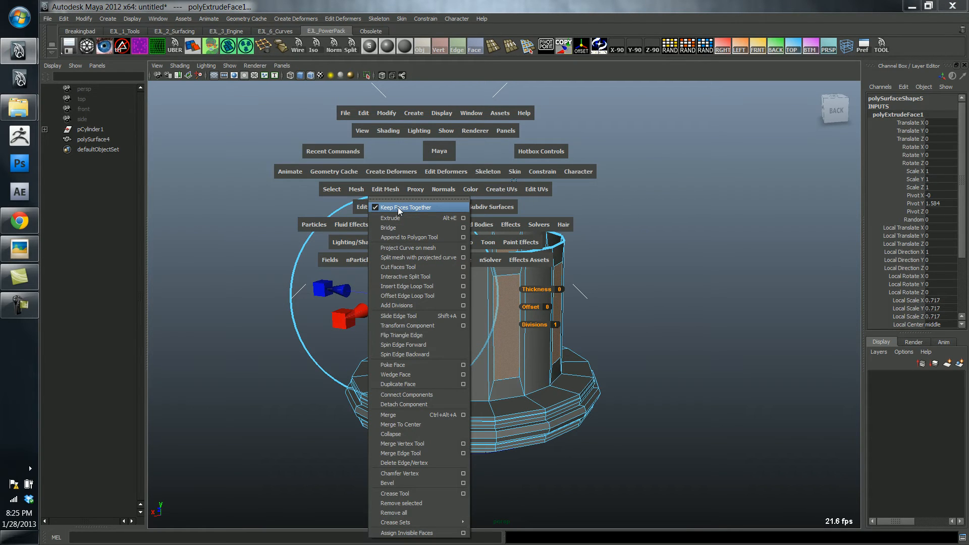
pyautogui.click(277, 141)
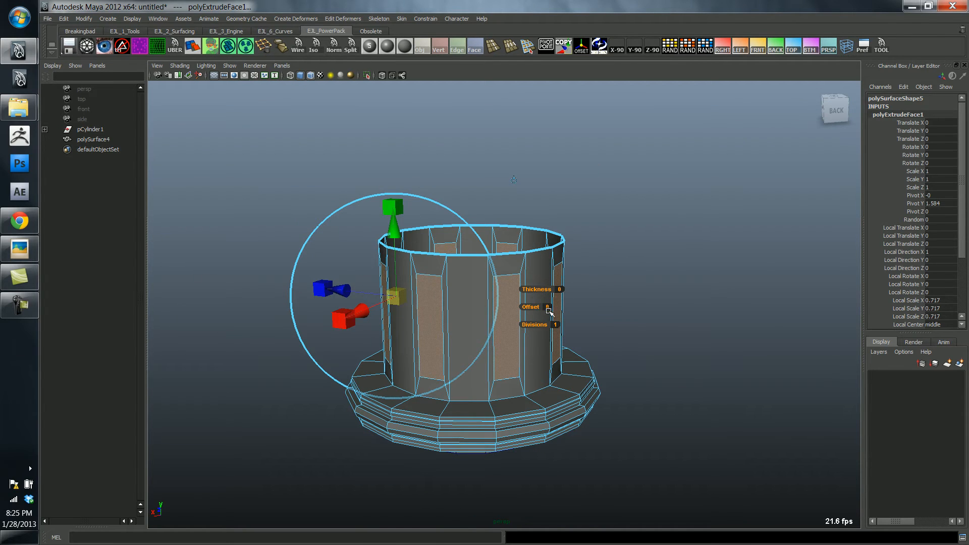
# Step: Restore the panel face selection, leave the extrusion and select the whole barrel mesh in object mode
pyautogui.click(638, 281)
pyautogui.hotkey('ctrl', 'z')
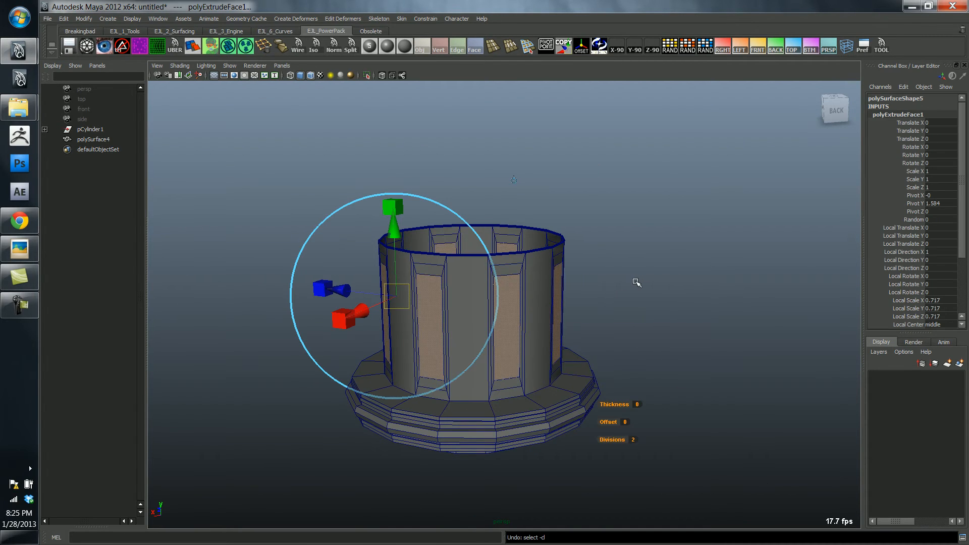
pyautogui.moveTo(540, 343); pyautogui.dragTo(580, 313, button='right')
pyautogui.click(617, 285)
pyautogui.click(550, 299)
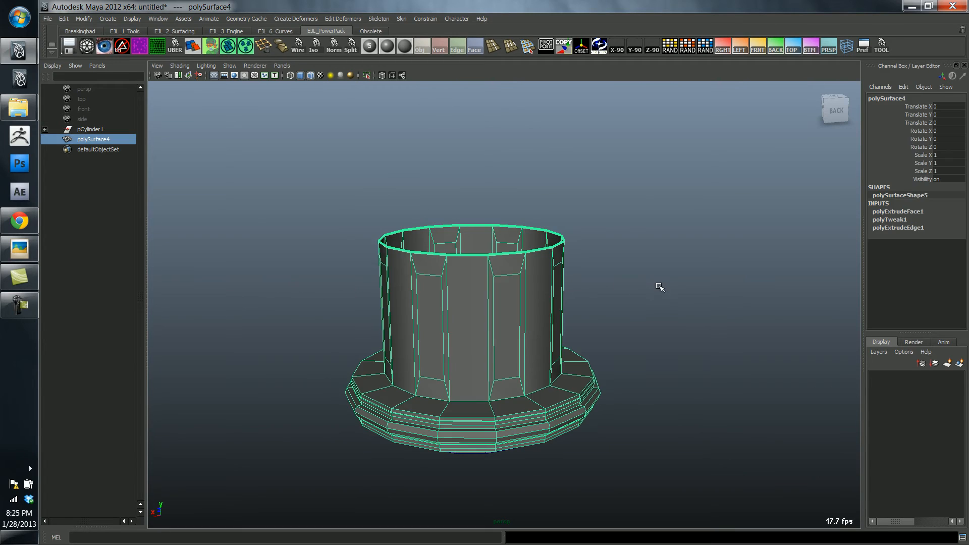
# Step: Create a polygon plane, scale it uniformly to about 5.7 and move it up beside the barrel's top rim
pyautogui.click(658, 286)
pyautogui.keyDown('shift'); pyautogui.rightClick(659, 280); pyautogui.keyUp('shift')
pyautogui.keyDown('shift'); pyautogui.moveTo(696, 280); pyautogui.dragTo(700, 280, button='right'); pyautogui.keyUp('shift')
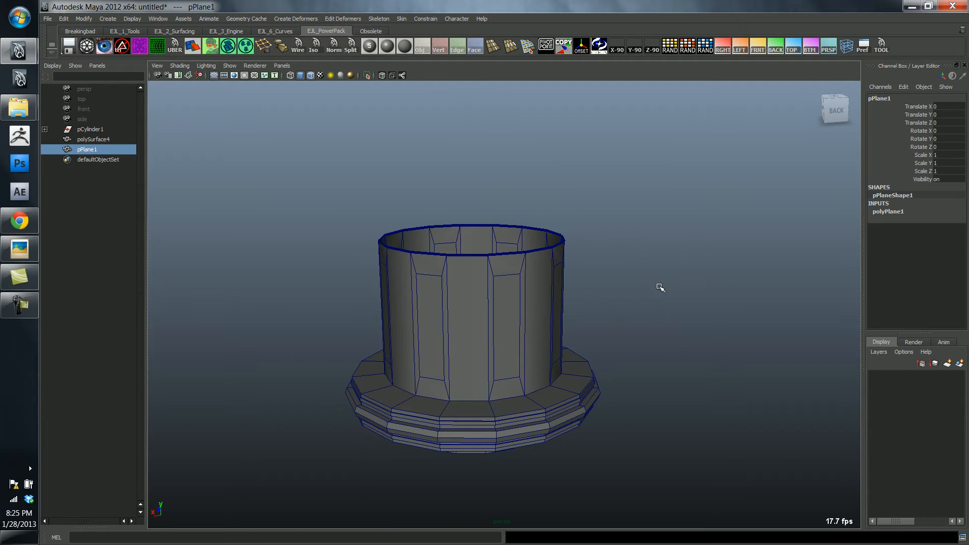
pyautogui.press('r')
pyautogui.moveTo(659, 285); pyautogui.dragTo(853, 288, button='middle')
pyautogui.press('w')
pyautogui.moveTo(527, 348); pyautogui.dragTo(703, 162, button='middle')
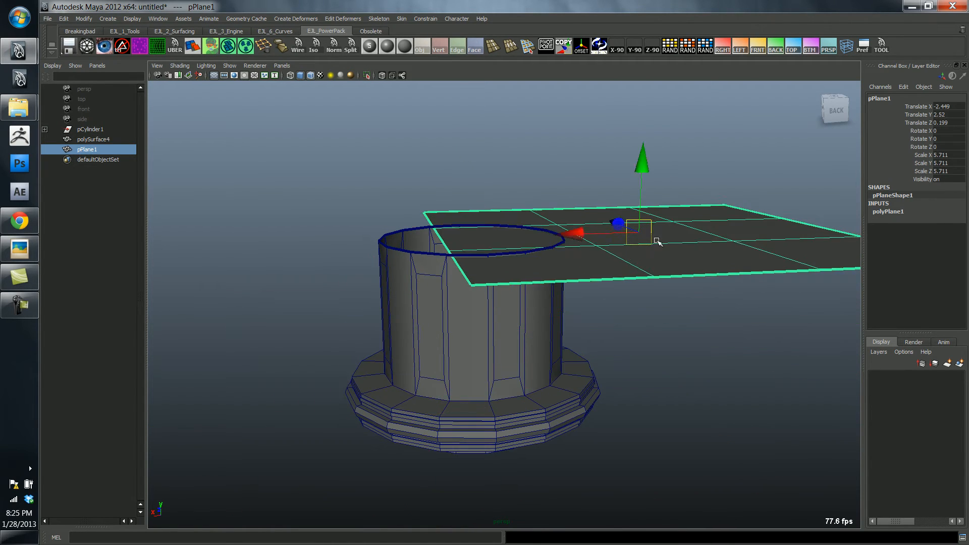
# Step: Set the plane's width and height subdivisions to 15 and switch it to face editing
pyautogui.keyDown('alt'); pyautogui.moveTo(656, 239); pyautogui.dragTo(597, 276); pyautogui.keyUp('alt')
pyautogui.click(901, 214)
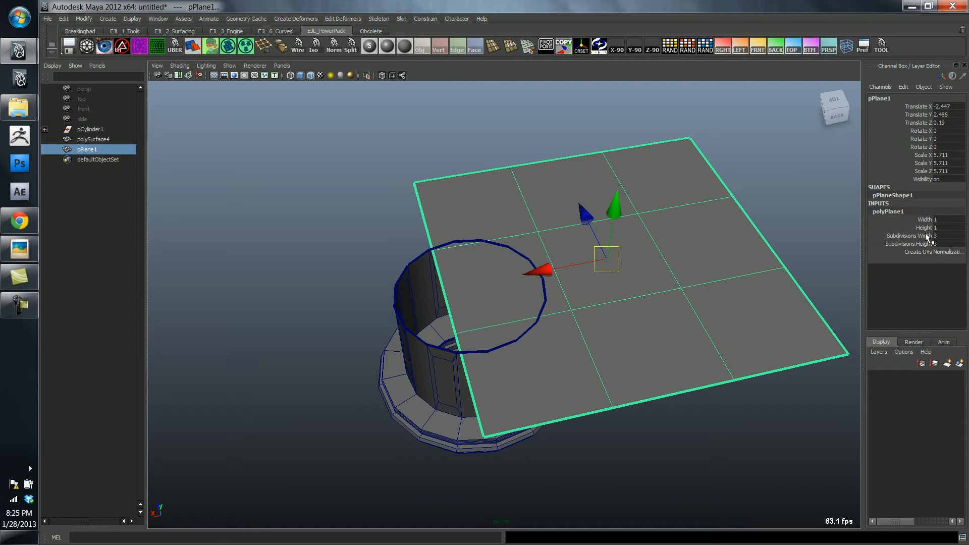
pyautogui.moveTo(908, 235); pyautogui.dragTo(908, 244)
pyautogui.moveTo(709, 197); pyautogui.dragTo(747, 198, button='middle')
pyautogui.moveTo(688, 231); pyautogui.dragTo(694, 260, button='right')
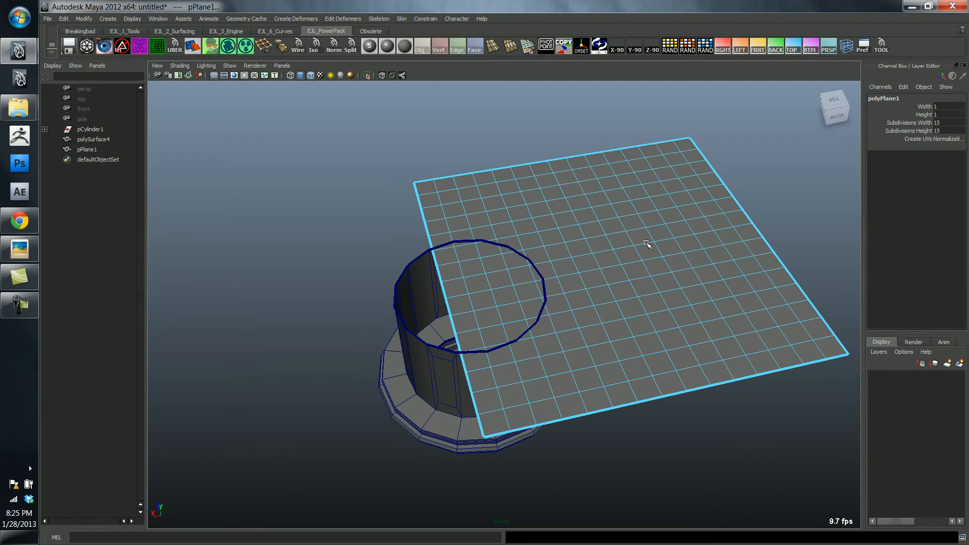
pyautogui.moveTo(722, 321); pyautogui.dragTo(687, 319)
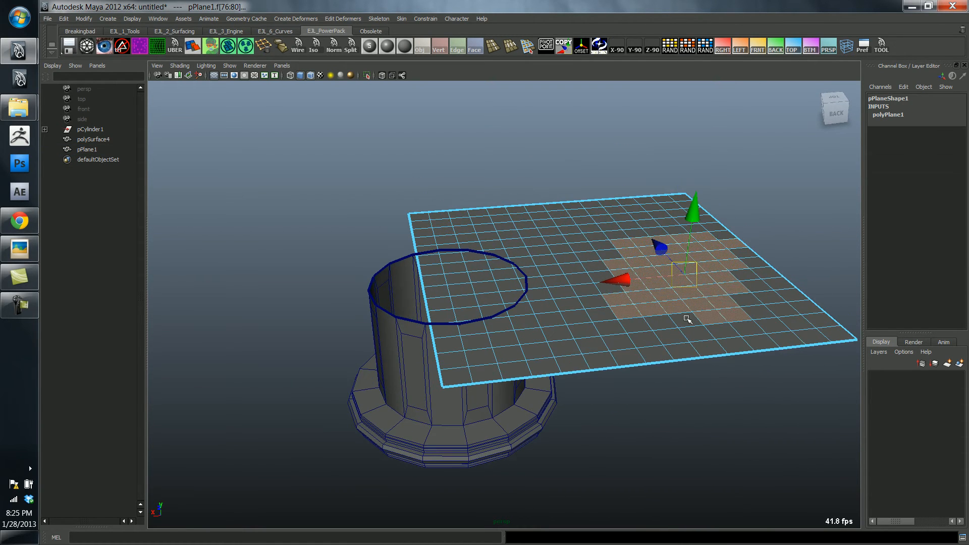
pyautogui.hotkey('ctrl', 'e')
pyautogui.moveTo(711, 179); pyautogui.dragTo(670, 170)
pyautogui.press('w')
pyautogui.moveTo(547, 177); pyautogui.dragTo(577, 151, button='right')
pyautogui.keyDown('alt'); pyautogui.moveTo(647, 278); pyautogui.dragTo(678, 296); pyautogui.keyUp('alt')
pyautogui.hotkey('ctrl', 'z')
pyautogui.hotkey('ctrl', 'z')
pyautogui.hotkey('ctrl', 'z')
pyautogui.hotkey('ctrl', 'z')
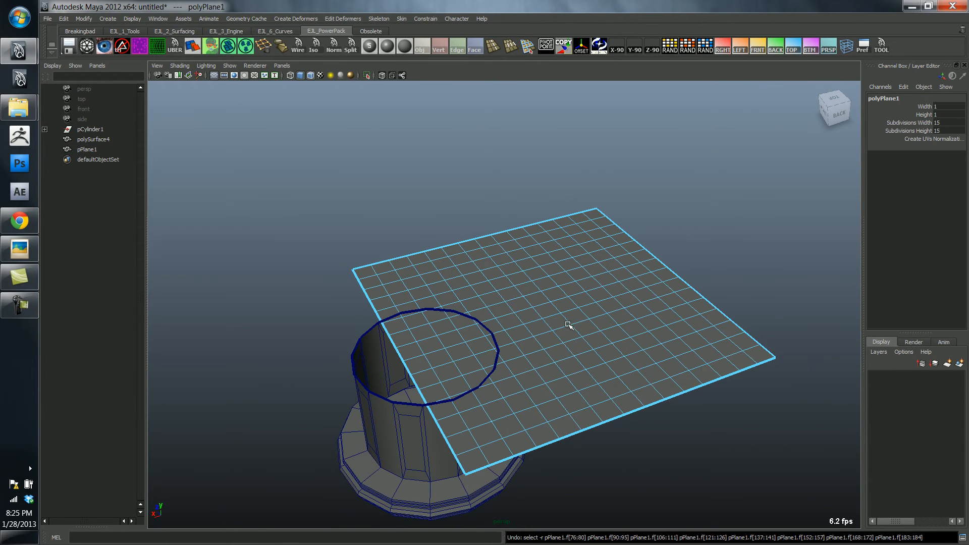
# Step: Extrude an irregular patch of faces near the plane's far side upward as one block and return to object mode
pyautogui.moveTo(589, 287); pyautogui.dragTo(636, 344)
pyautogui.hotkey('ctrl', 'e')
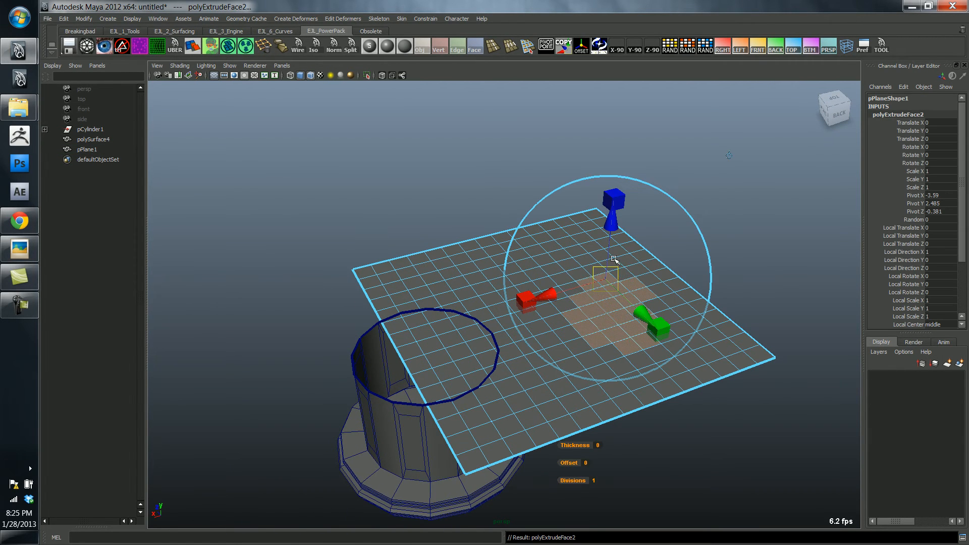
pyautogui.moveTo(612, 218); pyautogui.dragTo(617, 158)
pyautogui.moveTo(540, 370); pyautogui.dragTo(560, 353, button='right')
pyautogui.click(560, 353)
pyautogui.keyDown('alt'); pyautogui.moveTo(561, 352); pyautogui.dragTo(634, 371); pyautogui.keyUp('alt')
# Step: Turn off Keep Faces Together for mesh editing
pyautogui.press('space')
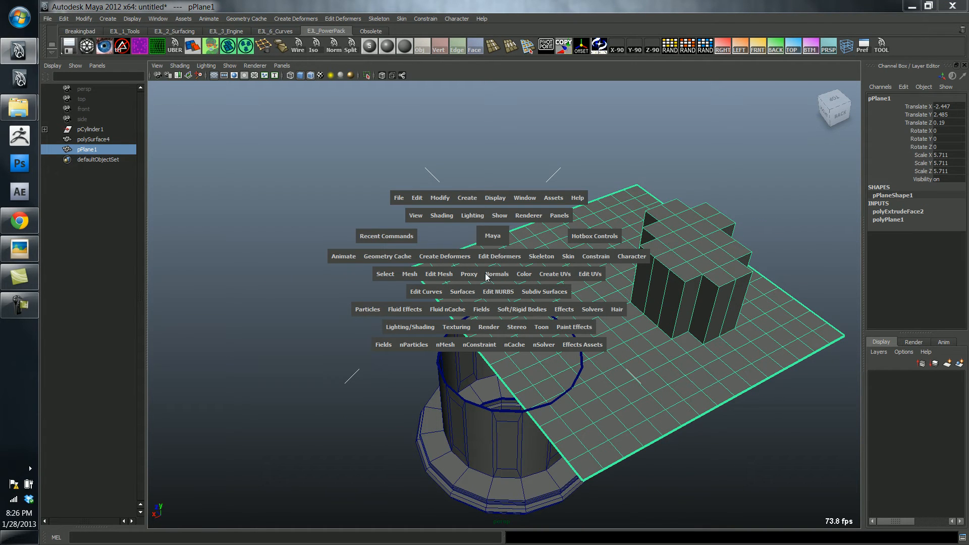
pyautogui.click(445, 273)
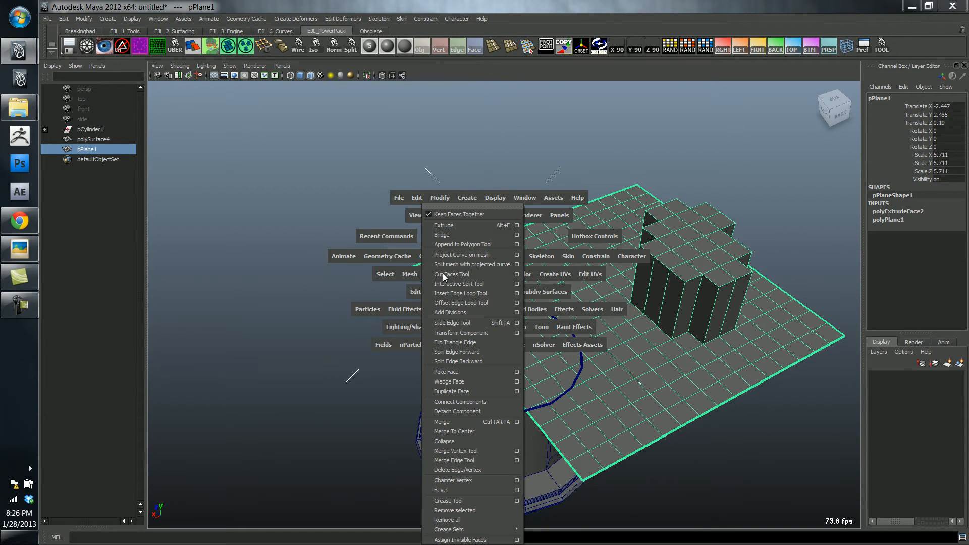
pyautogui.click(446, 215)
# Step: Extrude a second patch of plane faces upward beside the first block, with each face extruded separately
pyautogui.moveTo(581, 234); pyautogui.dragTo(578, 265, button='right')
pyautogui.moveTo(510, 253); pyautogui.dragTo(562, 296)
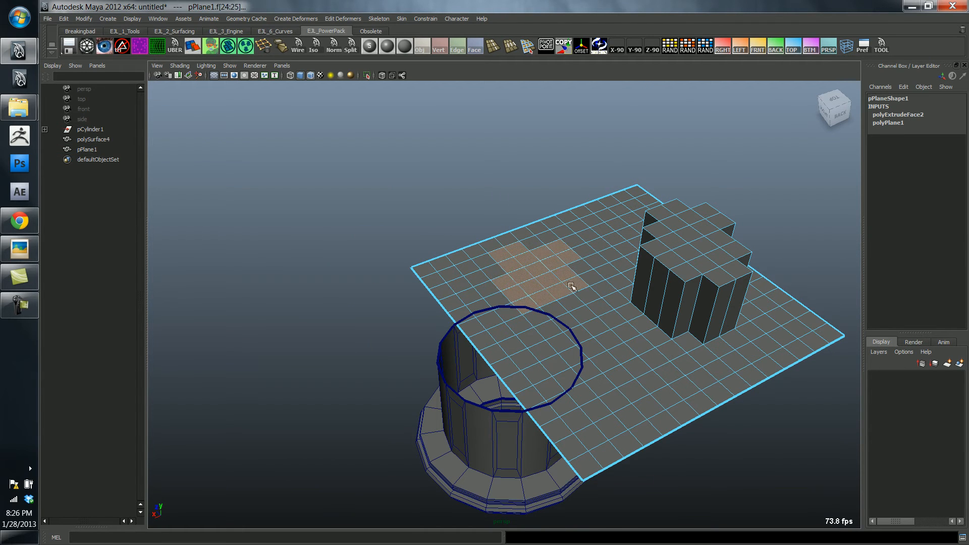
pyautogui.hotkey('ctrl', 'e')
pyautogui.moveTo(519, 192); pyautogui.dragTo(518, 132)
pyautogui.press('F8')
# Step: Select the top vertices of both extruded blocks and average them four times
pyautogui.keyDown('alt'); pyautogui.moveTo(616, 352); pyautogui.dragTo(505, 236); pyautogui.keyUp('alt')
pyautogui.click(505, 236)
pyautogui.moveTo(780, 300); pyautogui.dragTo(858, 297)
pyautogui.keyDown('alt'); pyautogui.moveTo(757, 288); pyautogui.dragTo(533, 184); pyautogui.keyUp('alt')
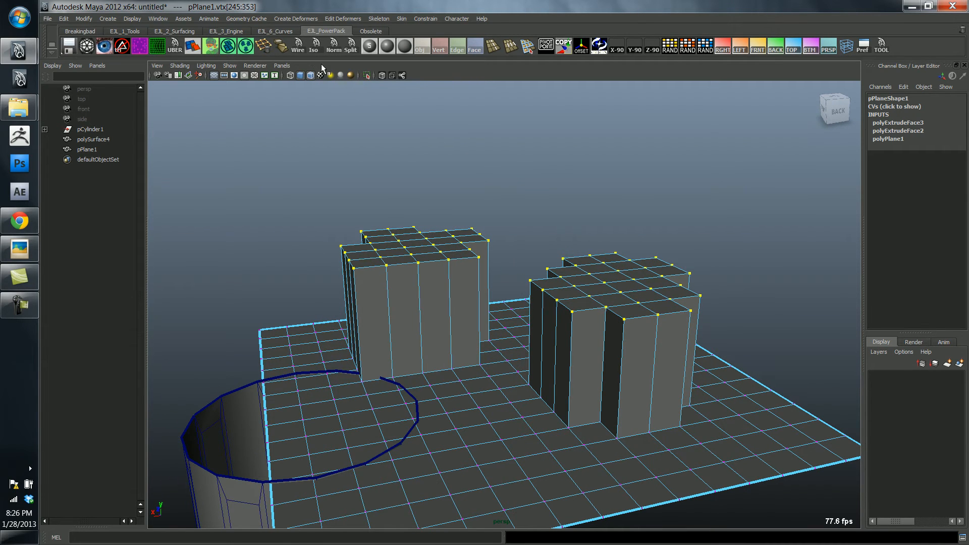
pyautogui.click(125, 31)
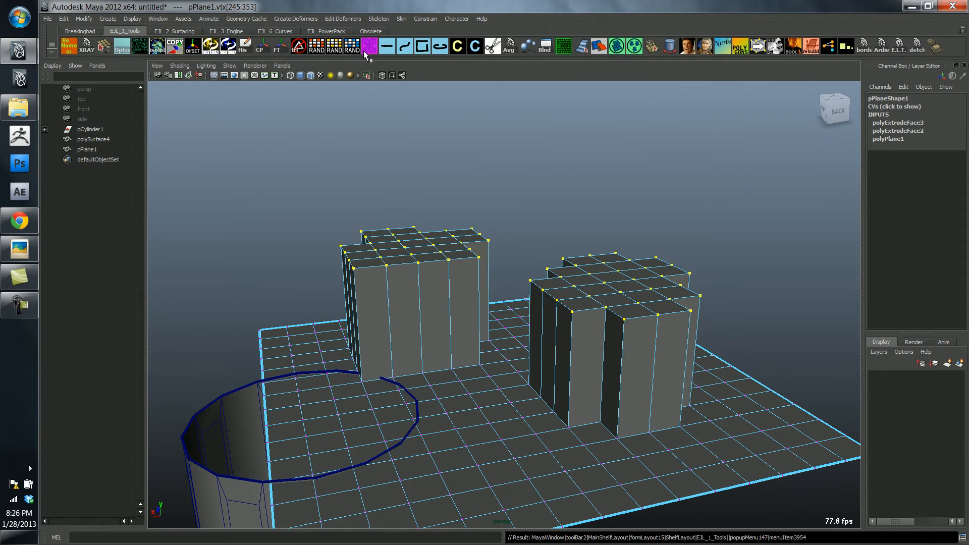
pyautogui.click(509, 45)
pyautogui.click(509, 45)
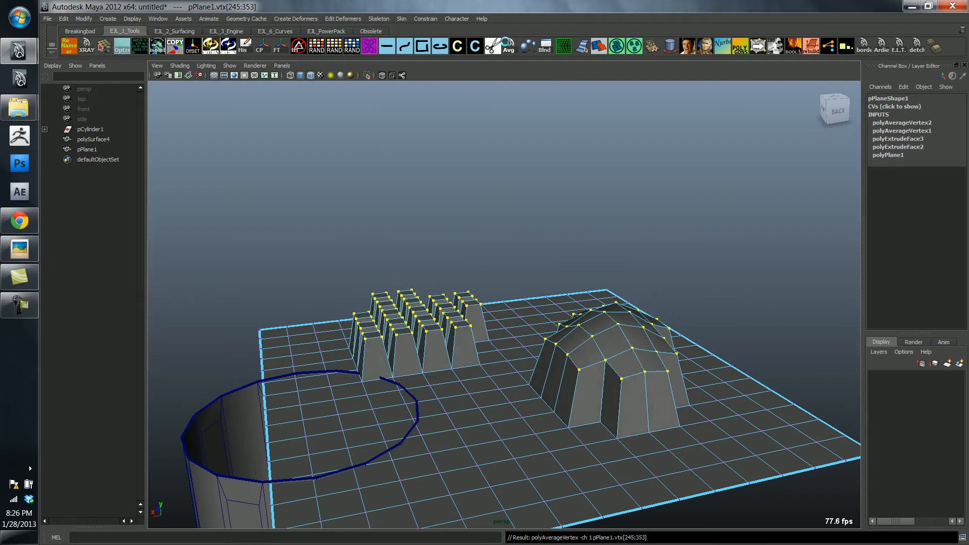
pyautogui.click(509, 45)
pyautogui.click(510, 44)
# Step: Move the averaged vertices upward to exaggerate both shapes, and return to object mode with nothing selected
pyautogui.scroll(1, 515, 193)
pyautogui.moveTo(513, 279); pyautogui.dragTo(512, 239)
pyautogui.keyDown('alt'); pyautogui.moveTo(513, 240); pyautogui.dragTo(514, 295); pyautogui.keyUp('alt')
pyautogui.moveTo(426, 310); pyautogui.dragTo(443, 294, button='right')
pyautogui.click(443, 230)
pyautogui.keyDown('alt'); pyautogui.moveTo(486, 245); pyautogui.dragTo(434, 288); pyautogui.keyUp('alt')
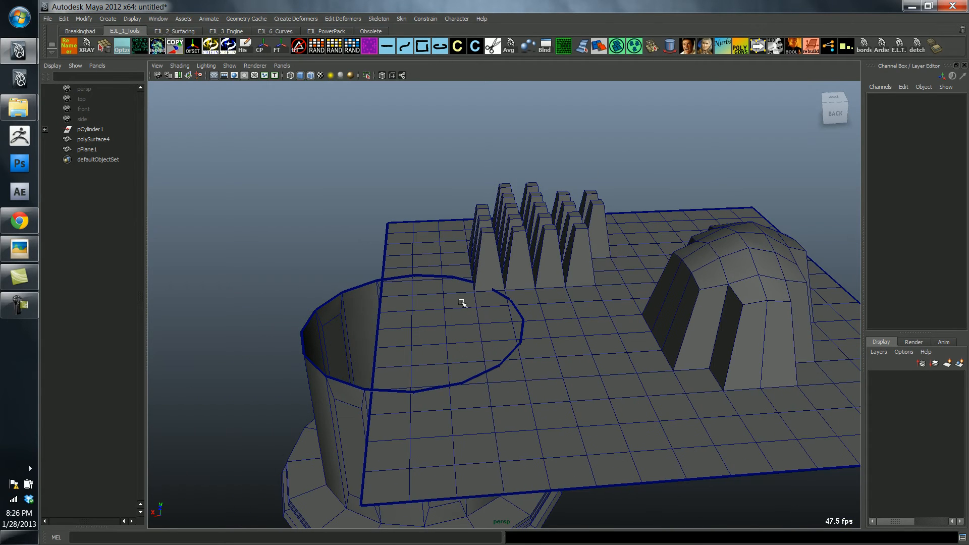
# Step: Delete the demonstration plane and turn Keep Faces Together back on
pyautogui.click(705, 241)
pyautogui.press('Delete')
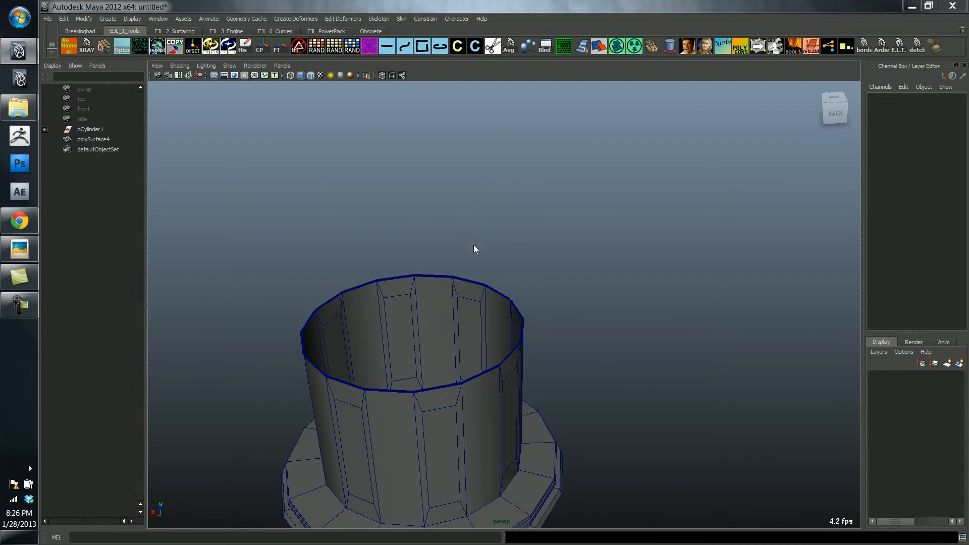
pyautogui.press('space')
pyautogui.click(425, 285)
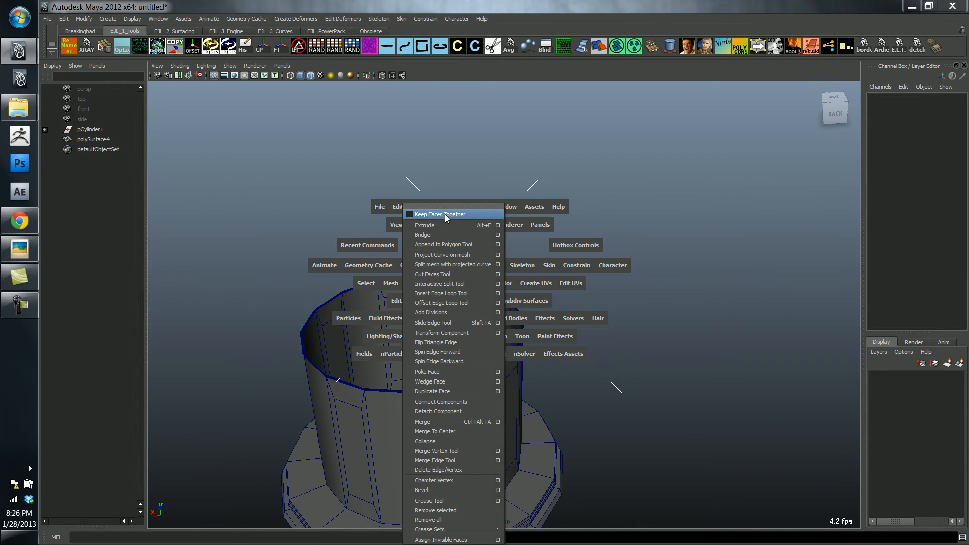
pyautogui.click(444, 214)
# Step: Select the inset panel faces all the way around the hydrant barrel
pyautogui.keyDown('alt'); pyautogui.moveTo(470, 213); pyautogui.dragTo(654, 233); pyautogui.keyUp('alt')
pyautogui.keyDown('alt'); pyautogui.moveTo(655, 232); pyautogui.dragTo(655, 244, button='right'); pyautogui.keyUp('alt')
pyautogui.moveTo(655, 244)
pyautogui.keyDown('alt'); pyautogui.mouseDown()
pyautogui.moveTo(662, 232)
pyautogui.moveTo(668, 237)
pyautogui.mouseUp(); pyautogui.keyUp('alt')
pyautogui.moveTo(569, 302); pyautogui.dragTo(570, 327, button='right')
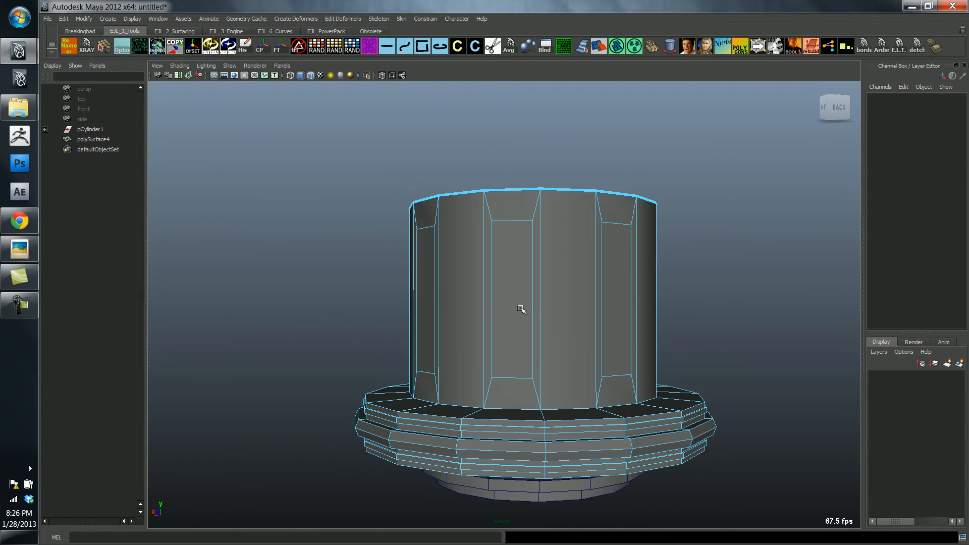
pyautogui.click(517, 310)
pyautogui.keyDown('alt'); pyautogui.moveTo(547, 322); pyautogui.dragTo(478, 335); pyautogui.keyUp('alt')
pyautogui.keyDown('shift'); pyautogui.click(538, 344); pyautogui.keyUp('shift')
pyautogui.keyDown('shift'); pyautogui.click(551, 347); pyautogui.keyUp('shift')
pyautogui.keyDown('shift'); pyautogui.click(491, 343); pyautogui.keyUp('shift')
pyautogui.keyDown('shift'); pyautogui.click(490, 323); pyautogui.keyUp('shift')
pyautogui.keyDown('alt'); pyautogui.moveTo(580, 321); pyautogui.dragTo(542, 334); pyautogui.keyUp('alt')
pyautogui.keyDown('shift'); pyautogui.click(538, 318); pyautogui.keyUp('shift')
pyautogui.keyDown('shift'); pyautogui.click(604, 322); pyautogui.keyUp('shift')
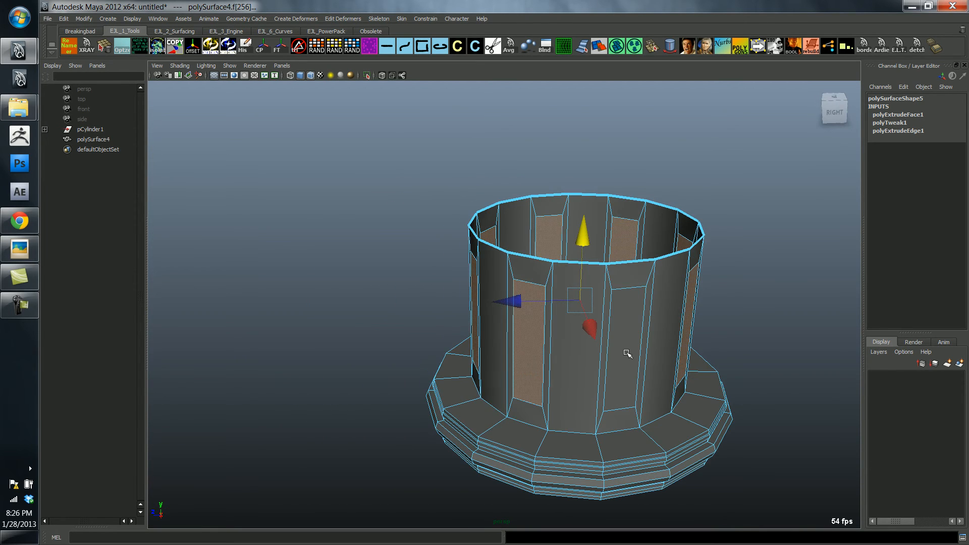
pyautogui.keyDown('shift'); pyautogui.click(627, 352); pyautogui.keyUp('shift')
pyautogui.keyDown('alt'); pyautogui.moveTo(648, 350); pyautogui.dragTo(557, 327); pyautogui.keyUp('alt')
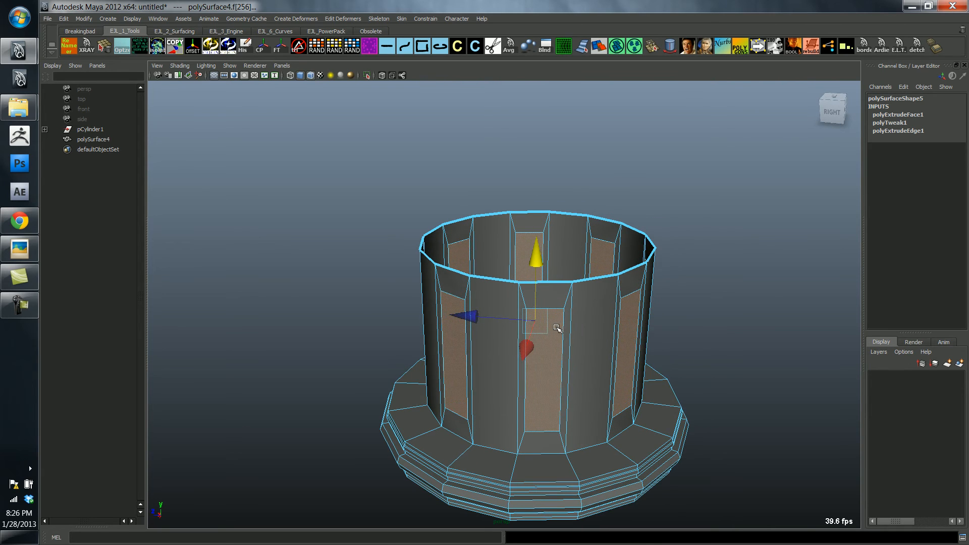
# Step: Extrude the panel faces inward with local translate Z -0.055, local scale X 0.444 and Y 0.523, and return to object mode
pyautogui.hotkey('ctrl', 'e')
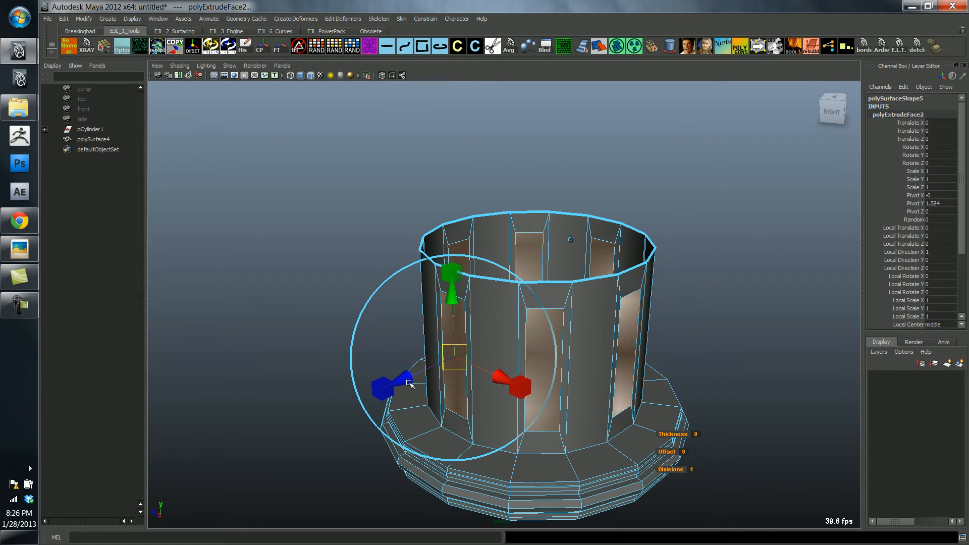
pyautogui.moveTo(410, 383); pyautogui.dragTo(486, 316)
pyautogui.keyDown('alt'); pyautogui.moveTo(490, 347); pyautogui.dragTo(505, 342); pyautogui.keyUp('alt')
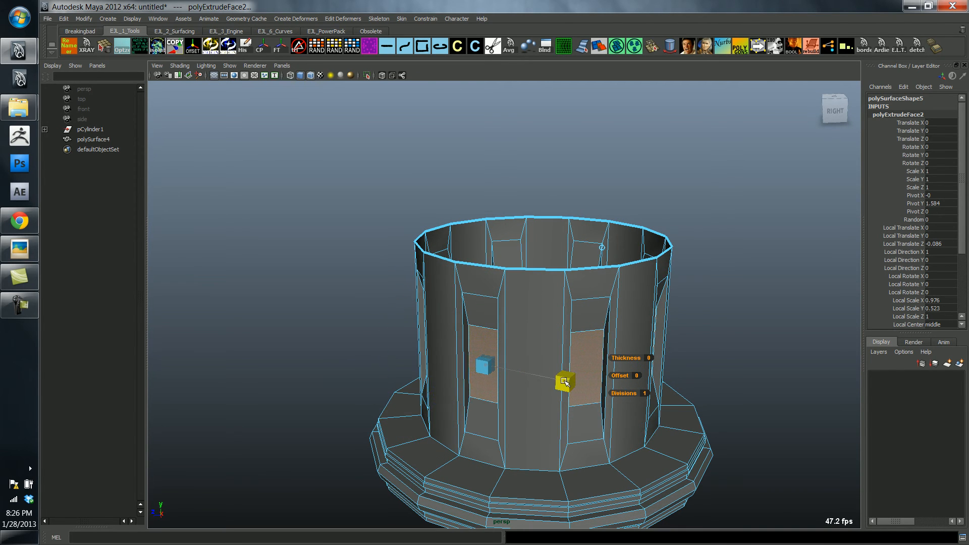
pyautogui.keyDown('alt'); pyautogui.moveTo(497, 383); pyautogui.dragTo(440, 392); pyautogui.keyUp('alt')
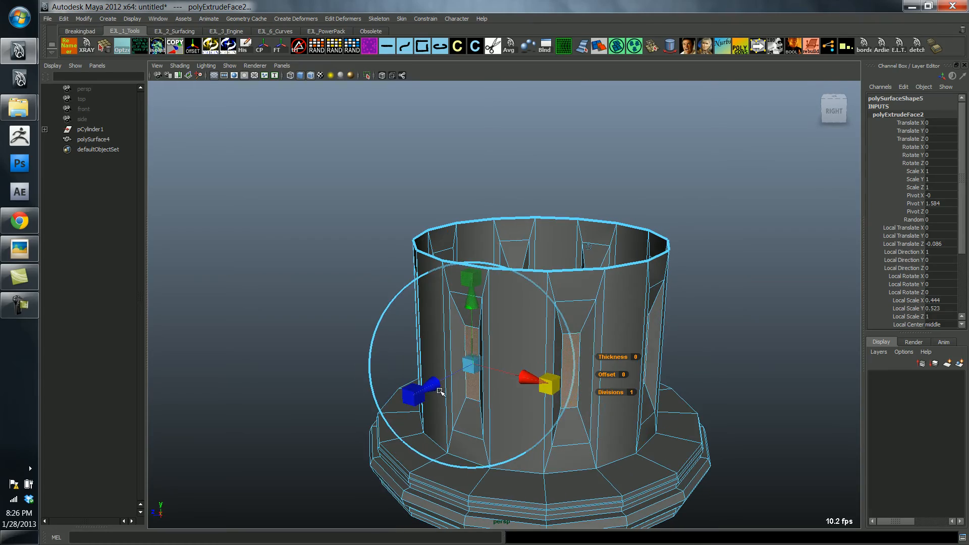
pyautogui.keyDown('alt'); pyautogui.moveTo(513, 382); pyautogui.dragTo(609, 385); pyautogui.keyUp('alt')
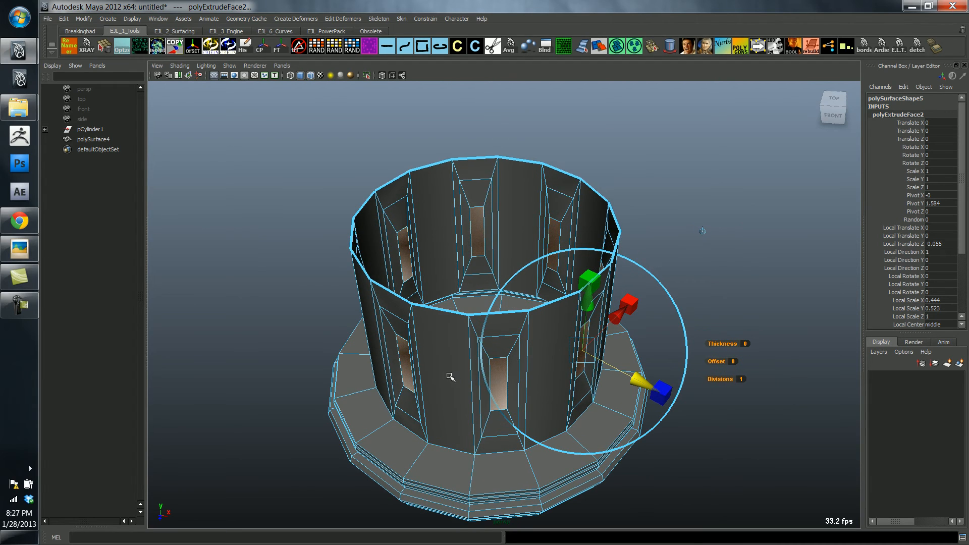
pyautogui.moveTo(462, 364); pyautogui.dragTo(463, 366, button='right')
pyautogui.keyDown('alt'); pyautogui.moveTo(486, 389); pyautogui.dragTo(425, 339); pyautogui.keyUp('alt')
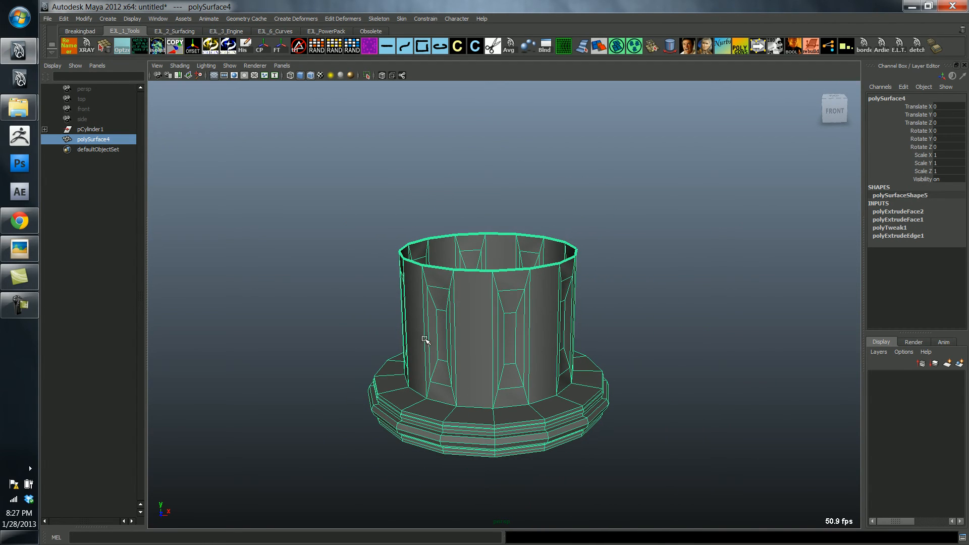
# Step: Preview the barrel smoothed without wireframe, compare its panels and base with the fire_hydrant.jpg photo, and restore the unsmoothed mesh
pyautogui.moveTo(485, 334)
pyautogui.keyDown('alt'); pyautogui.mouseDown()
pyautogui.moveTo(504, 331)
pyautogui.moveTo(475, 323)
pyautogui.mouseUp(); pyautogui.keyUp('alt')
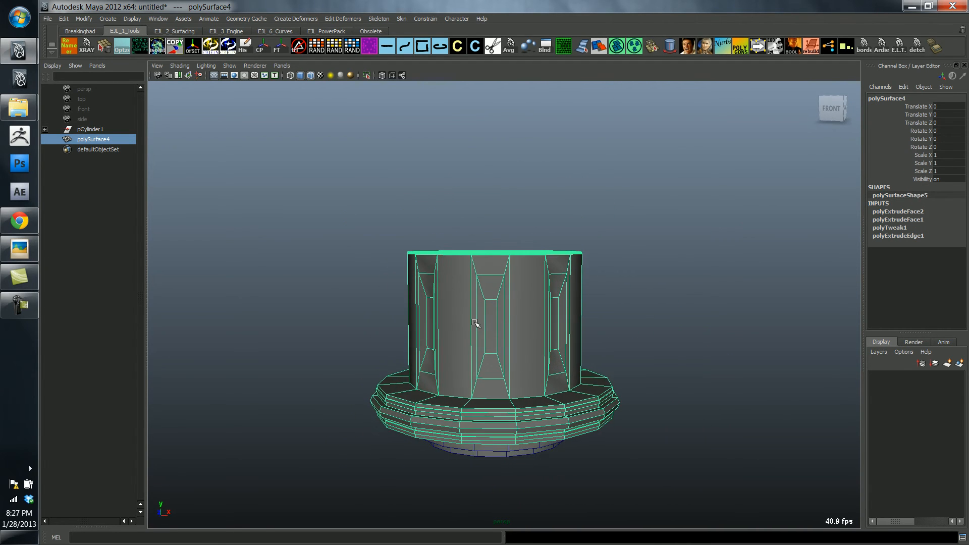
pyautogui.press('3')
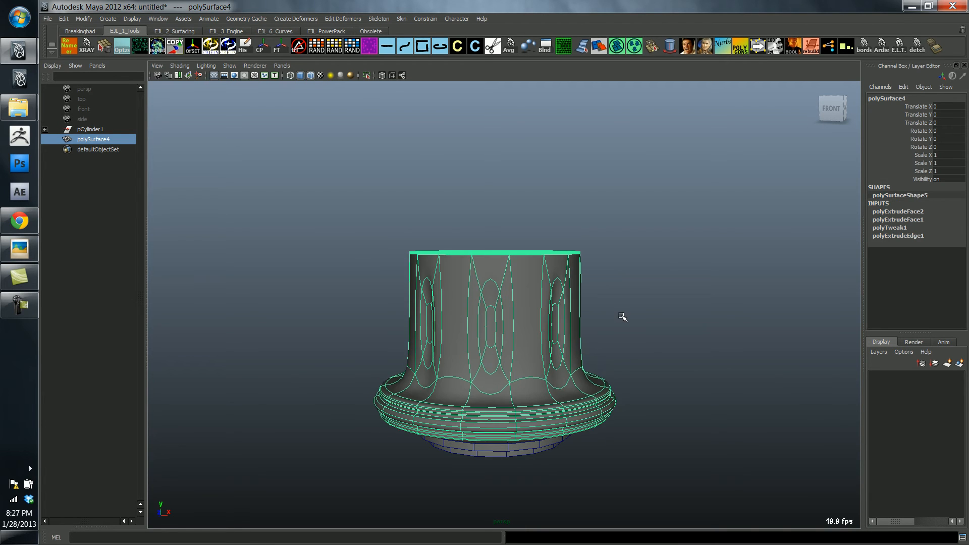
pyautogui.click(621, 314)
pyautogui.hotkey('alt', 'w')
pyautogui.keyDown('alt'); pyautogui.moveTo(617, 356); pyautogui.dragTo(503, 387); pyautogui.keyUp('alt')
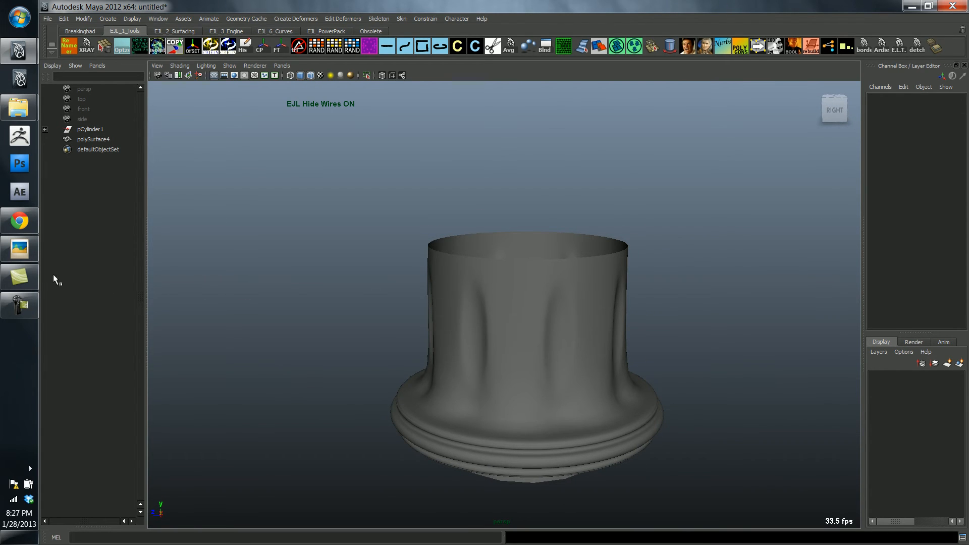
pyautogui.click(20, 249)
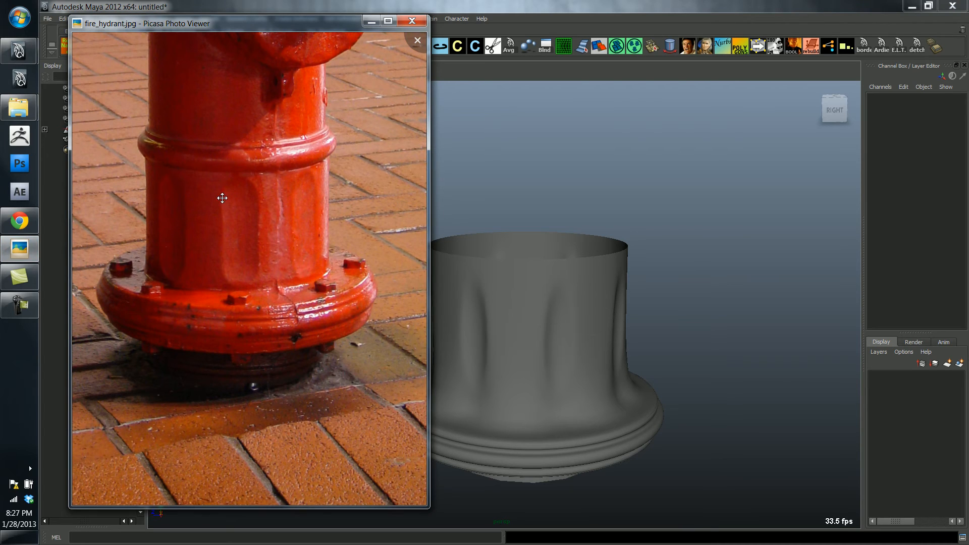
pyautogui.click(514, 346)
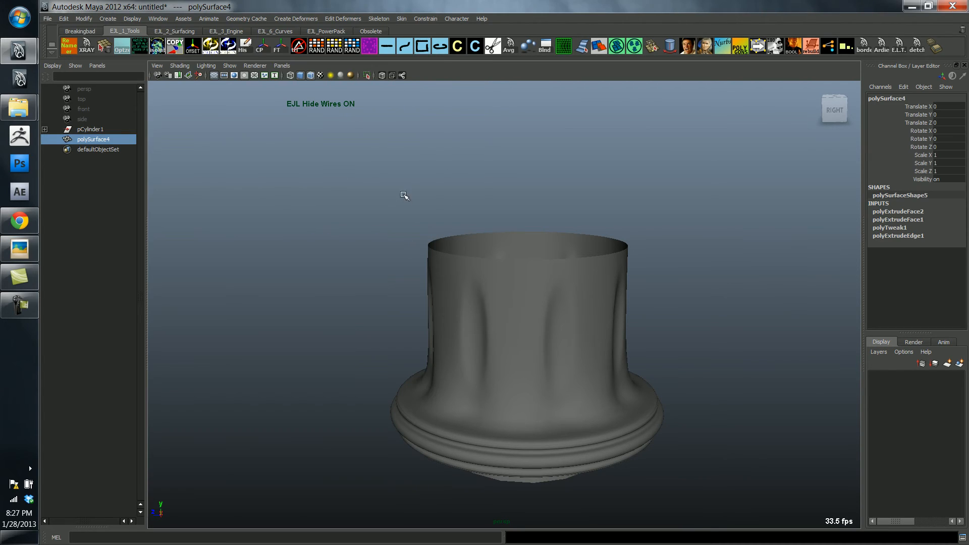
pyautogui.press('1')
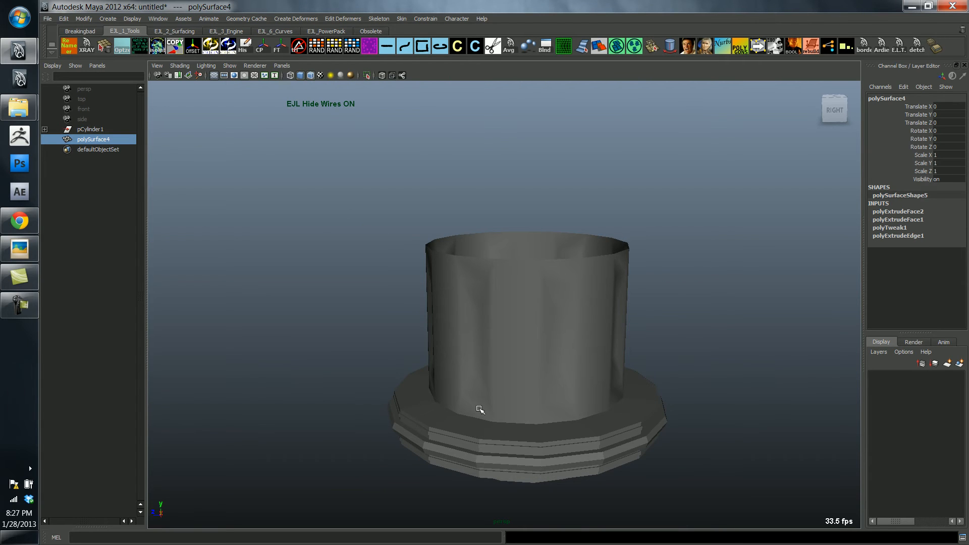
# Step: Show the wireframe and insert two supporting edge loops tightly on either side of the junction between barrel and flange
pyautogui.keyDown('alt'); pyautogui.moveTo(479, 409); pyautogui.dragTo(543, 337, button='middle'); pyautogui.keyUp('alt')
pyautogui.keyDown('alt'); pyautogui.moveTo(543, 337); pyautogui.dragTo(596, 353, button='right'); pyautogui.keyUp('alt')
pyautogui.keyDown('alt'); pyautogui.moveTo(596, 353); pyautogui.dragTo(584, 404); pyautogui.keyUp('alt')
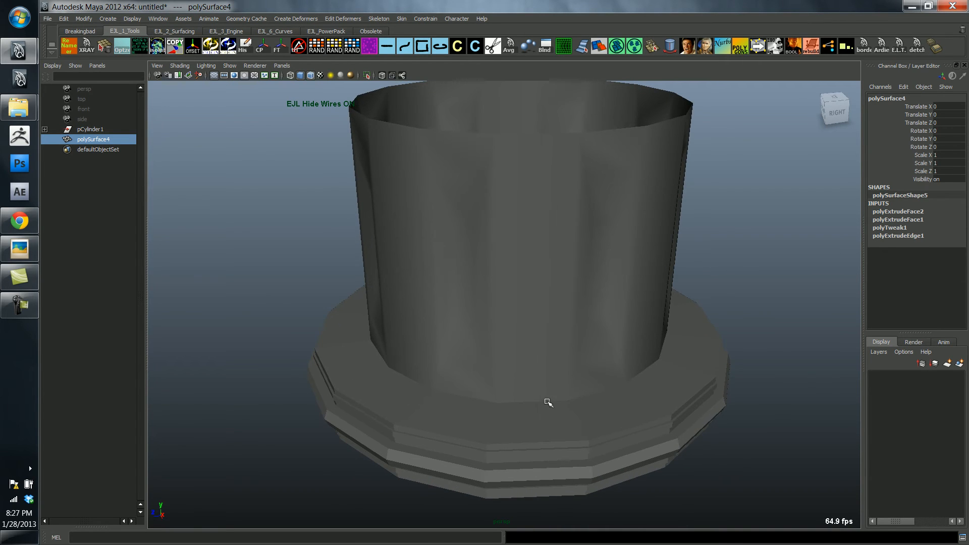
pyautogui.press('h')
pyautogui.keyDown('alt'); pyautogui.moveTo(496, 334); pyautogui.dragTo(449, 230, button='middle'); pyautogui.keyUp('alt')
pyautogui.keyDown('alt'); pyautogui.moveTo(449, 230); pyautogui.dragTo(653, 361, button='right'); pyautogui.keyUp('alt')
pyautogui.keyDown('alt'); pyautogui.moveTo(474, 323); pyautogui.dragTo(514, 350, button='middle'); pyautogui.keyUp('alt')
pyautogui.keyDown('alt'); pyautogui.moveTo(514, 350); pyautogui.dragTo(500, 350, button='right'); pyautogui.keyUp('alt')
pyautogui.press('F10')
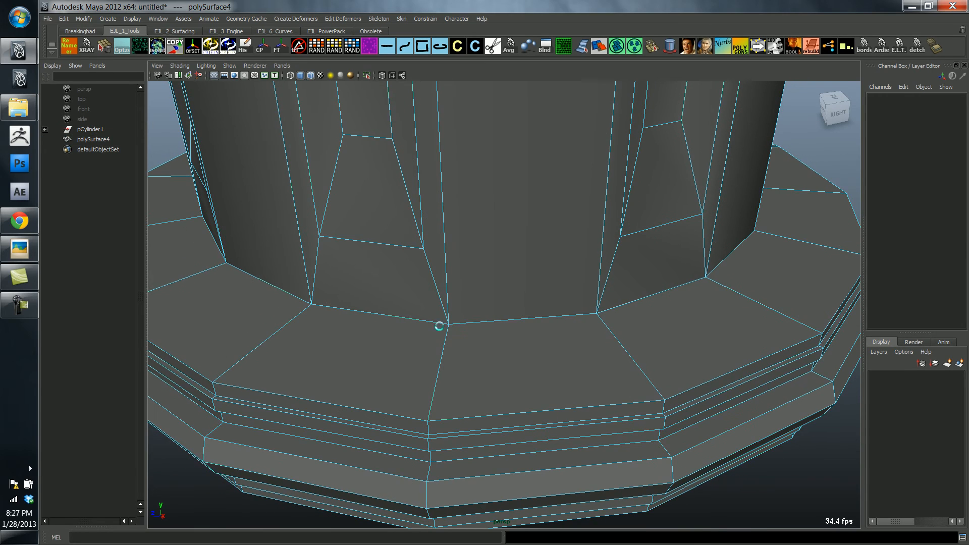
pyautogui.click(449, 327)
pyautogui.click(448, 331)
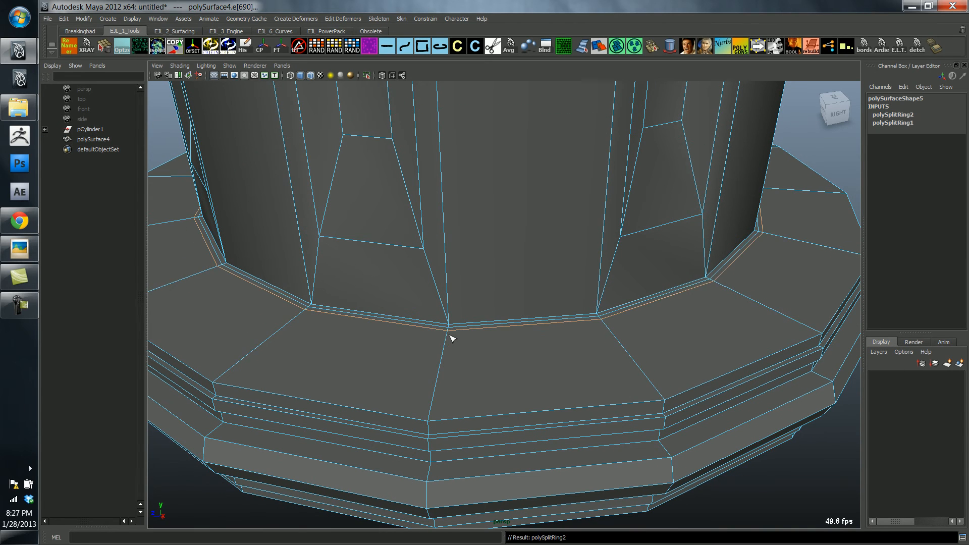
pyautogui.press('w')
pyautogui.press('F8')
# Step: Examine the barrel's base in smooth preview without wireframe, and restore the unsmoothed wireframe display
pyautogui.keyDown('alt'); pyautogui.moveTo(456, 344); pyautogui.dragTo(312, 325, button='right'); pyautogui.keyUp('alt')
pyautogui.press('3')
pyautogui.keyDown('alt'); pyautogui.moveTo(631, 215); pyautogui.dragTo(525, 232, button='right'); pyautogui.keyUp('alt')
pyautogui.press('h')
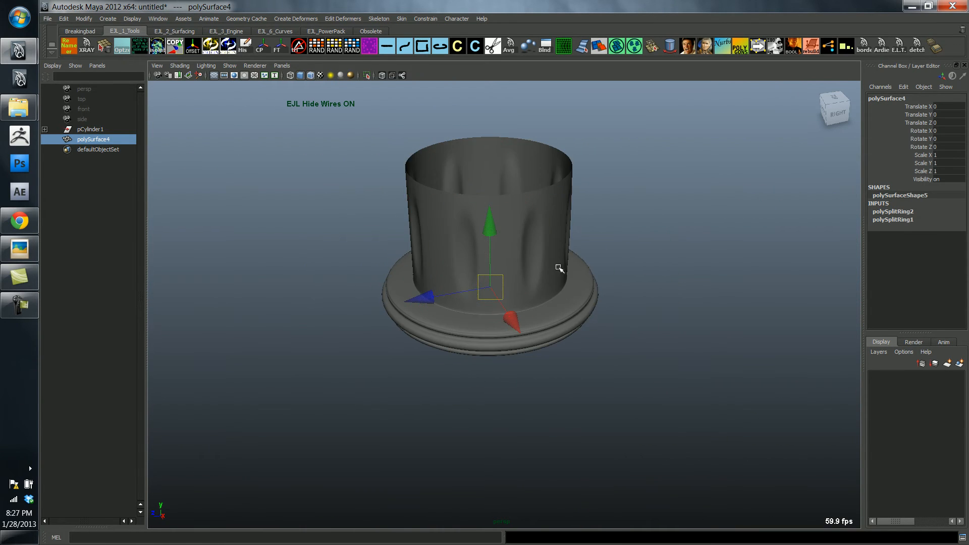
pyautogui.keyDown('alt'); pyautogui.moveTo(584, 304); pyautogui.dragTo(575, 280); pyautogui.keyUp('alt')
pyautogui.keyDown('alt'); pyautogui.moveTo(575, 280); pyautogui.dragTo(637, 308, button='right'); pyautogui.keyUp('alt')
pyautogui.keyDown('alt'); pyautogui.moveTo(638, 308); pyautogui.dragTo(643, 337); pyautogui.keyUp('alt')
pyautogui.press('1')
pyautogui.press('h')
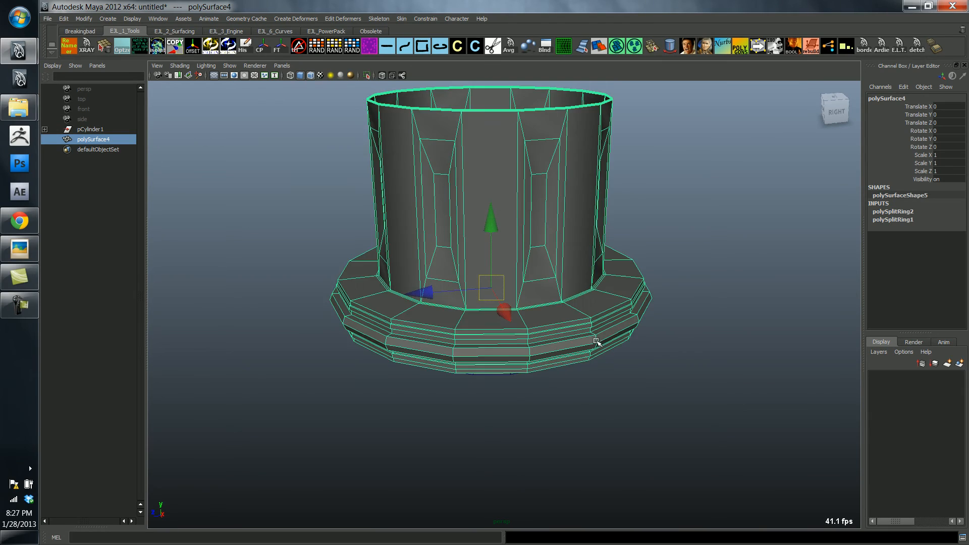
# Step: Insert an edge loop around the upper barrel, crossing the recessed panels just below their inner upper edges
pyautogui.keyDown('alt'); pyautogui.moveTo(540, 303); pyautogui.dragTo(605, 298, button='right'); pyautogui.keyUp('alt')
pyautogui.keyDown('alt'); pyautogui.moveTo(604, 298); pyautogui.dragTo(612, 344, button='middle'); pyautogui.keyUp('alt')
pyautogui.keyDown('alt'); pyautogui.moveTo(612, 344); pyautogui.dragTo(535, 336); pyautogui.keyUp('alt')
pyautogui.keyDown('alt'); pyautogui.moveTo(489, 351); pyautogui.dragTo(483, 378, button='middle'); pyautogui.keyUp('alt')
pyautogui.keyDown('alt'); pyautogui.moveTo(483, 377); pyautogui.dragTo(521, 369); pyautogui.keyUp('alt')
pyautogui.keyDown('alt'); pyautogui.moveTo(522, 370); pyautogui.dragTo(545, 305, button='right'); pyautogui.keyUp('alt')
pyautogui.keyDown('alt'); pyautogui.moveTo(545, 305); pyautogui.dragTo(530, 331, button='middle'); pyautogui.keyUp('alt')
pyautogui.press('F10')
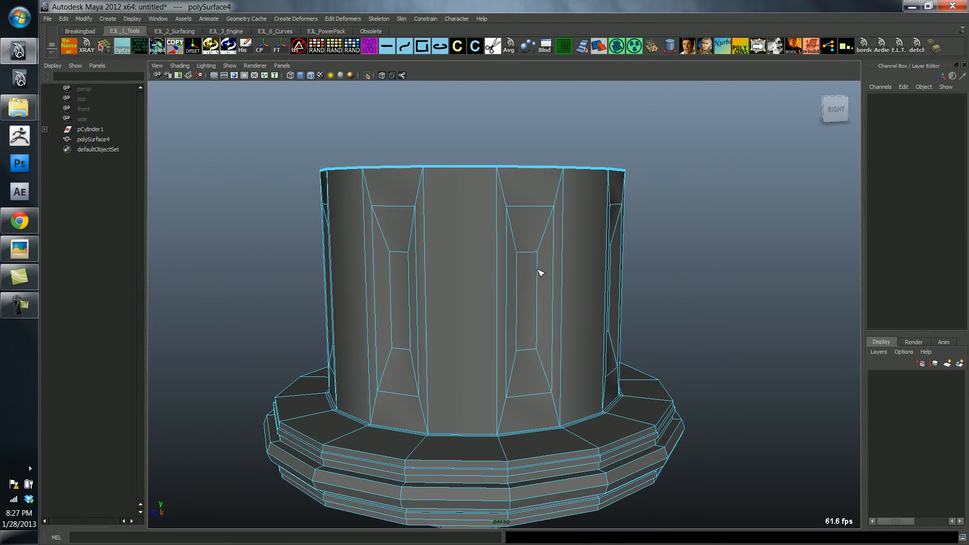
pyautogui.moveTo(539, 267); pyautogui.dragTo(541, 270)
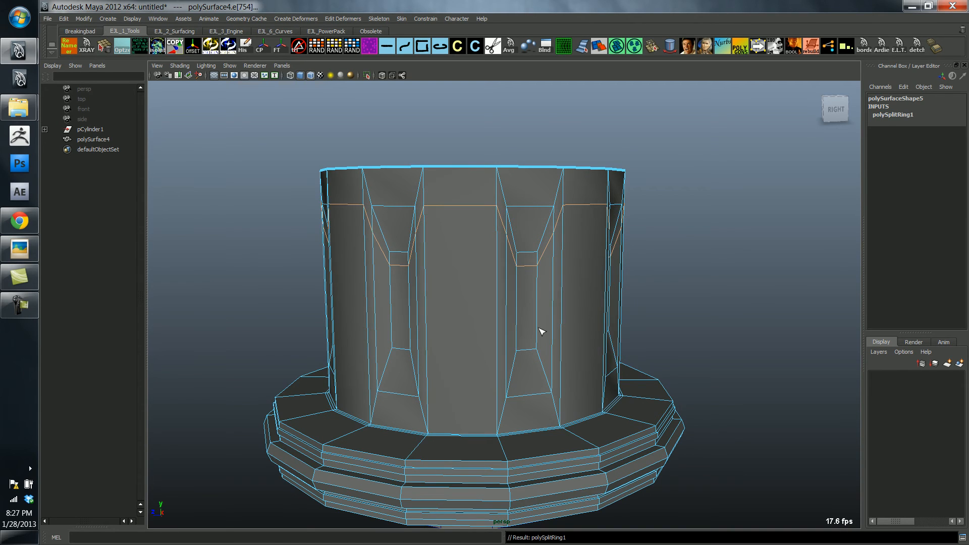
# Step: Try to insert an edge loop around the lower barrel, crossing the recessed panels just above their inner lower edges
pyautogui.click(540, 343)
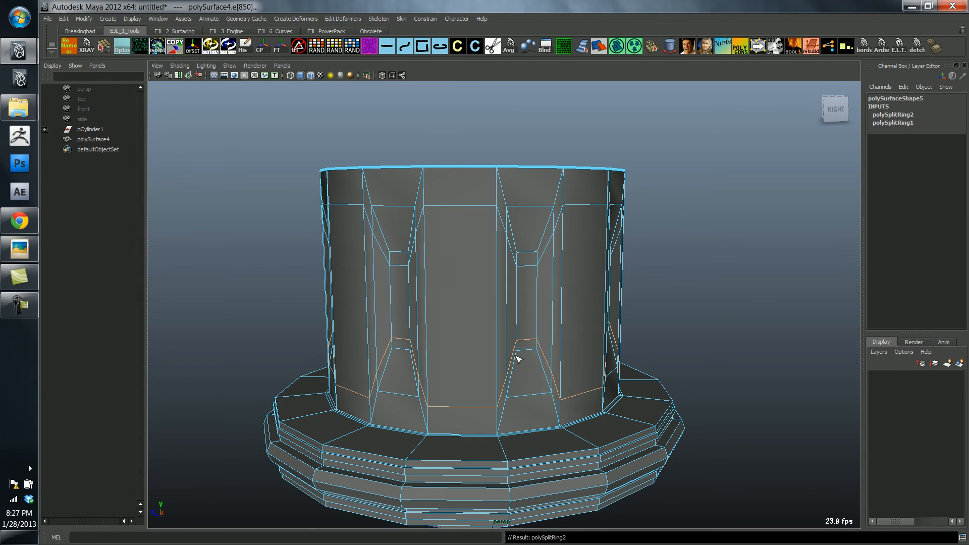
pyautogui.hotkey('ctrl', 'z')
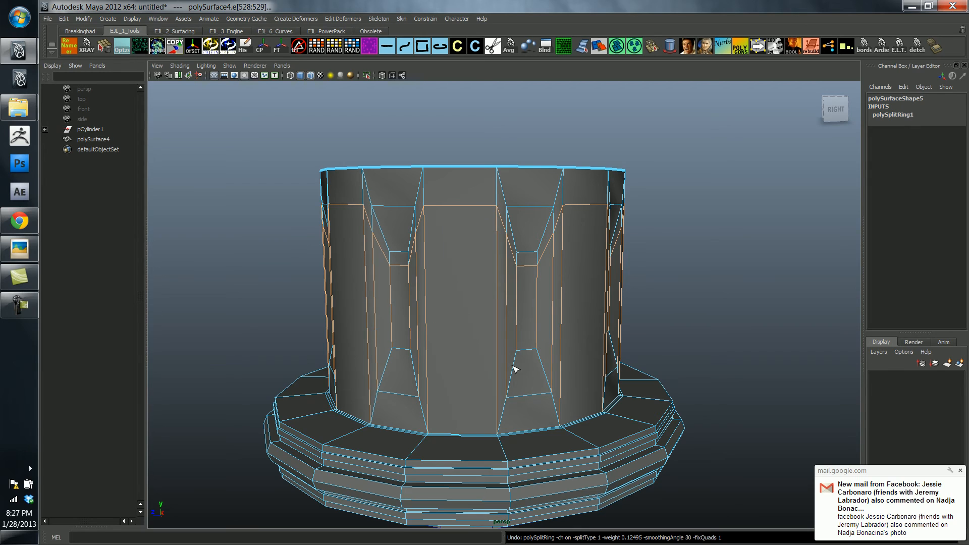
pyautogui.moveTo(512, 369); pyautogui.dragTo(532, 355, button='right')
pyautogui.click(536, 391)
pyautogui.click(672, 281)
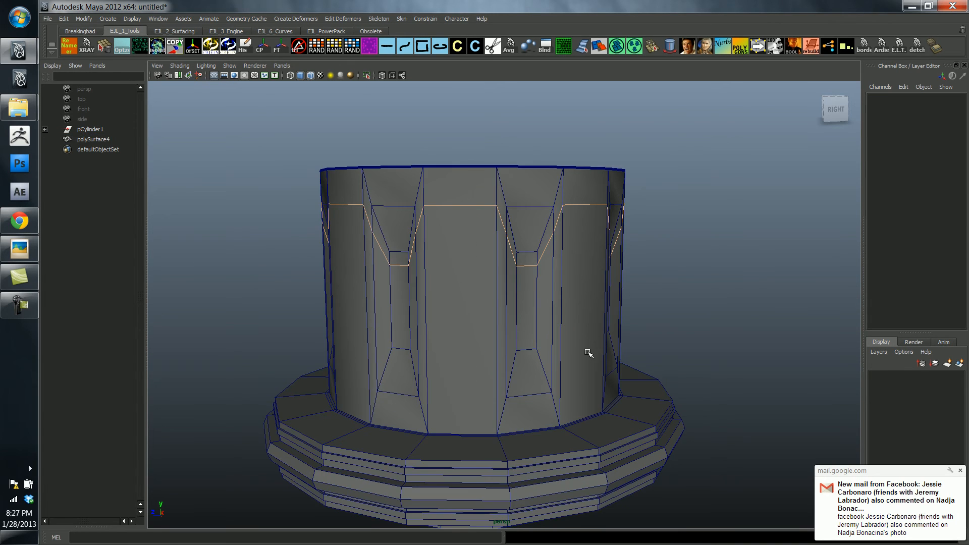
# Step: Examine the barrel's recessed panels from several angles in smooth preview without wireframe
pyautogui.click(565, 359)
pyautogui.keyDown('alt'); pyautogui.moveTo(518, 336); pyautogui.dragTo(521, 337); pyautogui.keyUp('alt')
pyautogui.moveTo(521, 337); pyautogui.dragTo(512, 306, button='right')
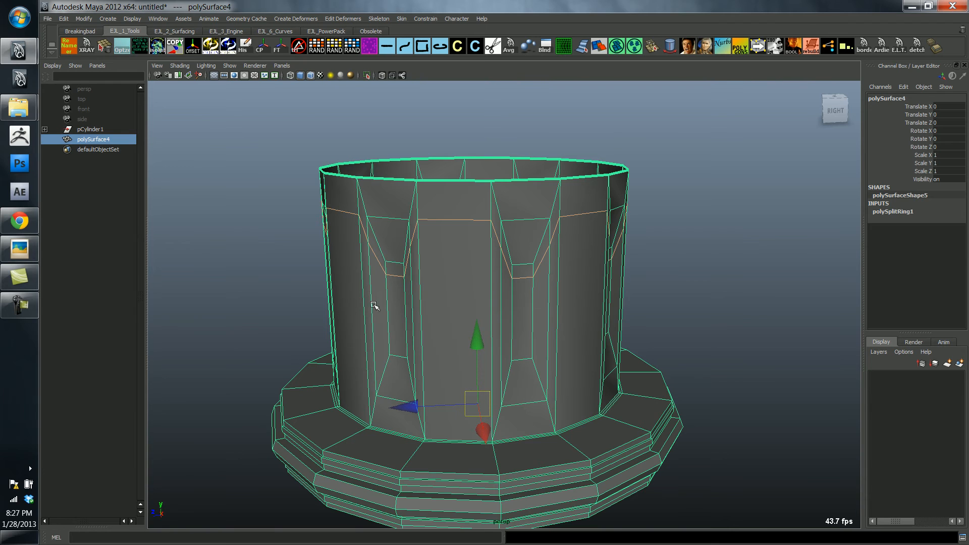
pyautogui.click(211, 263)
pyautogui.scroll(-2, 323, 292)
pyautogui.keyDown('alt'); pyautogui.moveTo(331, 296); pyautogui.dragTo(424, 294); pyautogui.keyUp('alt')
pyautogui.click(449, 295)
pyautogui.moveTo(449, 296); pyautogui.dragTo(447, 262, button='right')
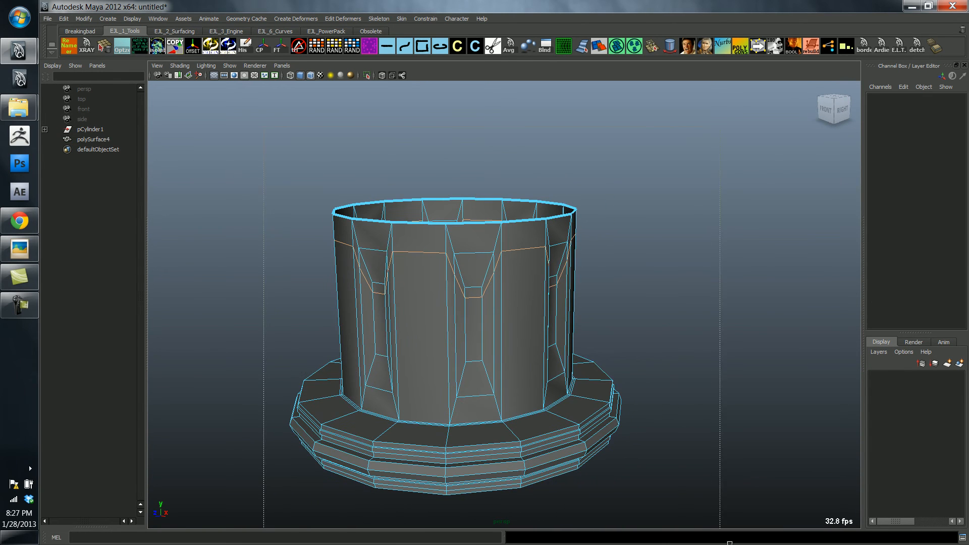
pyautogui.moveTo(729, 543); pyautogui.dragTo(182, 94)
pyautogui.moveTo(385, 264); pyautogui.dragTo(402, 243, button='right')
pyautogui.hotkey('alt', 'w')
pyautogui.moveTo(544, 231)
pyautogui.keyDown('alt'); pyautogui.mouseDown()
pyautogui.moveTo(479, 251)
pyautogui.moveTo(592, 236)
pyautogui.moveTo(570, 249)
pyautogui.moveTo(530, 243)
pyautogui.mouseUp(); pyautogui.keyUp('alt')
pyautogui.keyDown('alt'); pyautogui.moveTo(433, 273); pyautogui.dragTo(413, 277); pyautogui.keyUp('alt')
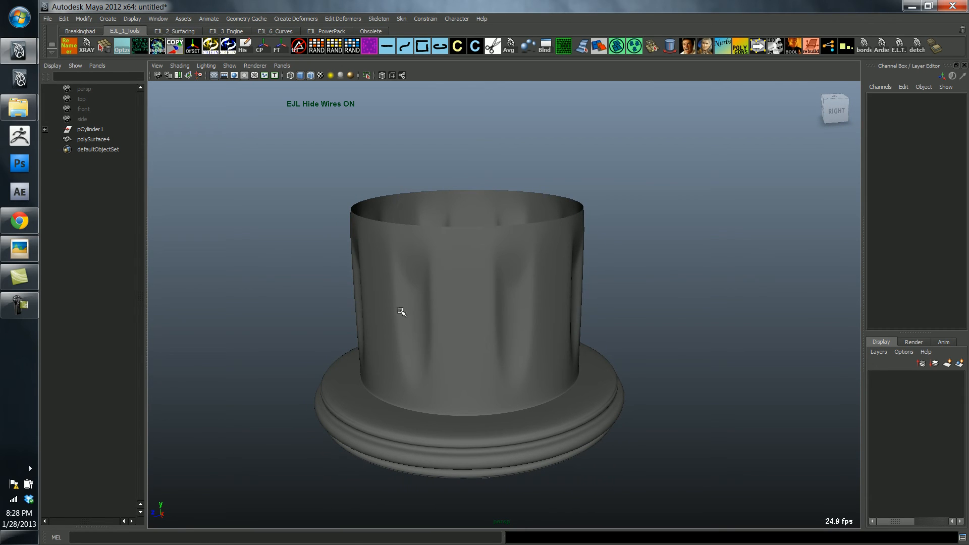
pyautogui.moveTo(421, 368)
pyautogui.keyDown('alt'); pyautogui.mouseDown()
pyautogui.moveTo(441, 362)
pyautogui.moveTo(434, 367)
pyautogui.mouseUp(); pyautogui.keyUp('alt')
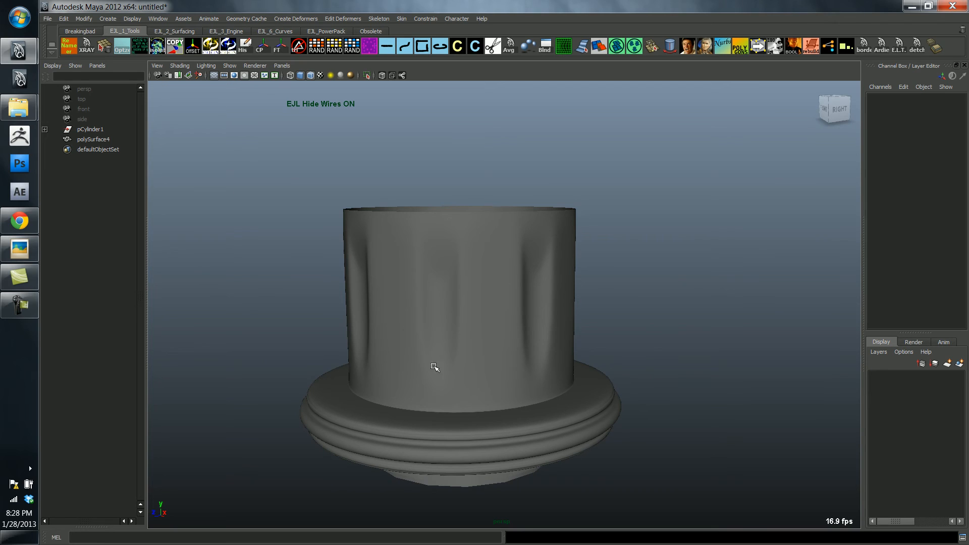
# Step: Compare the smoothed panels with the fire_hydrant.jpg photo and restore the unsmoothed wireframe display
pyautogui.click(13, 250)
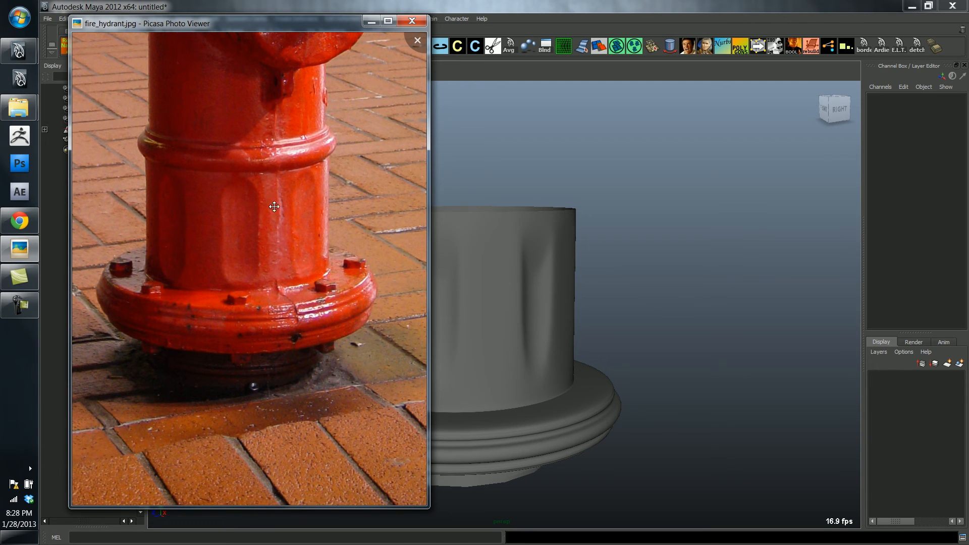
pyautogui.click(523, 161)
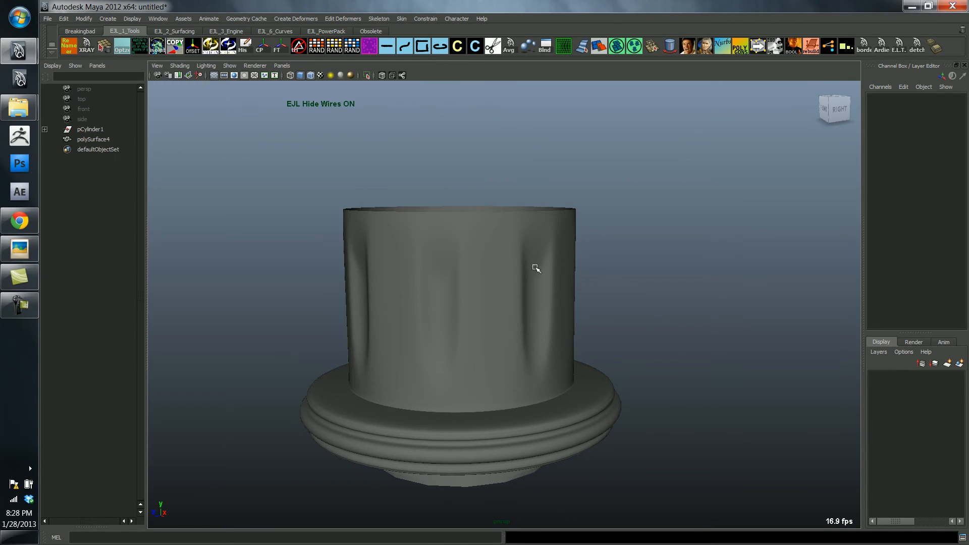
pyautogui.click(533, 277)
pyautogui.press('1')
pyautogui.hotkey('alt', 'w')
# Step: Delete the edge loop that crosses the panels around the upper barrel
pyautogui.keyDown('alt'); pyautogui.moveTo(470, 305); pyautogui.dragTo(439, 309); pyautogui.keyUp('alt')
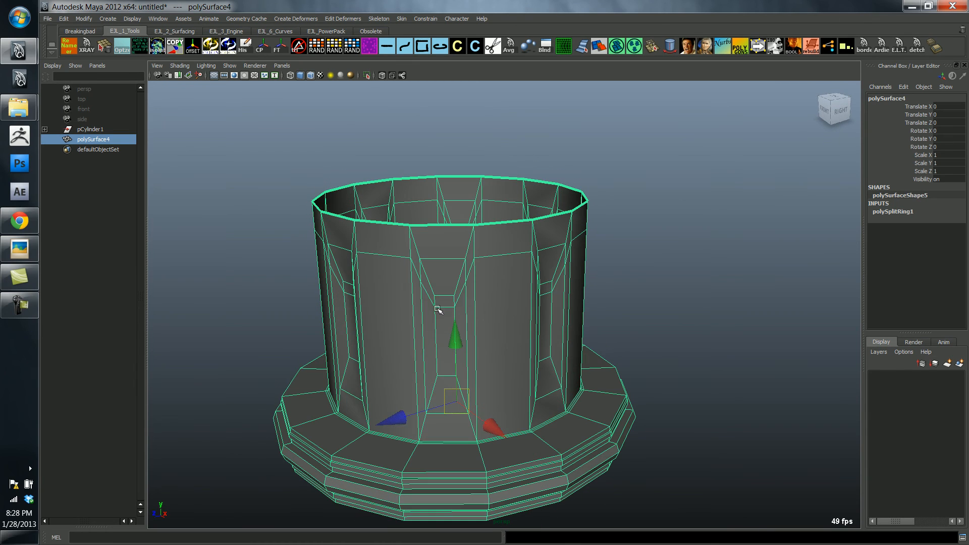
pyautogui.moveTo(439, 309); pyautogui.dragTo(437, 303, button='right')
pyautogui.doubleClick(446, 306)
pyautogui.doubleClick(444, 306)
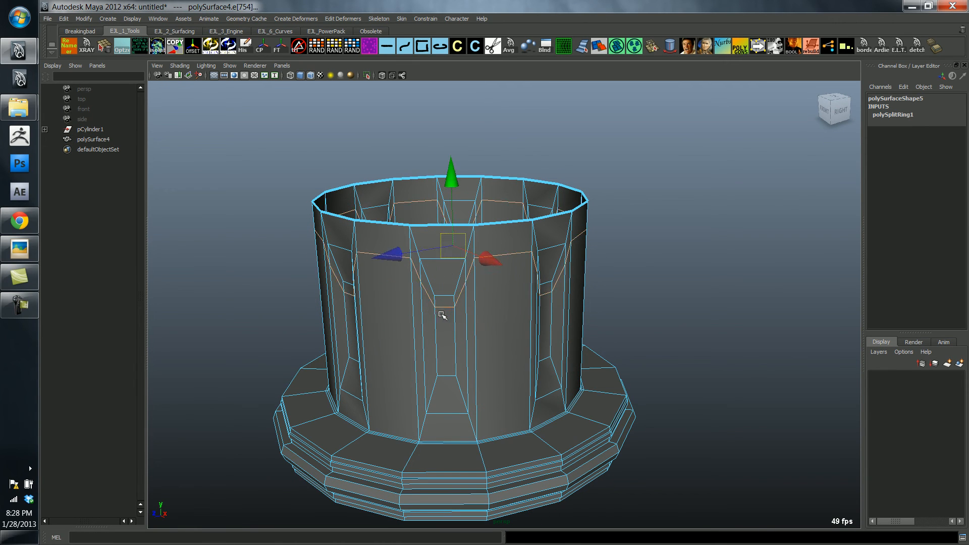
pyautogui.press('Delete')
# Step: In the front wireframe view, move the panels' inner upper vertices up close to the panels' outer upper edges
pyautogui.moveTo(443, 307)
pyautogui.keyDown('alt'); pyautogui.mouseDown()
pyautogui.moveTo(415, 303)
pyautogui.moveTo(458, 303)
pyautogui.moveTo(434, 291)
pyautogui.mouseUp(); pyautogui.keyUp('alt')
pyautogui.press('4')
pyautogui.hotkey('alt', 'f')
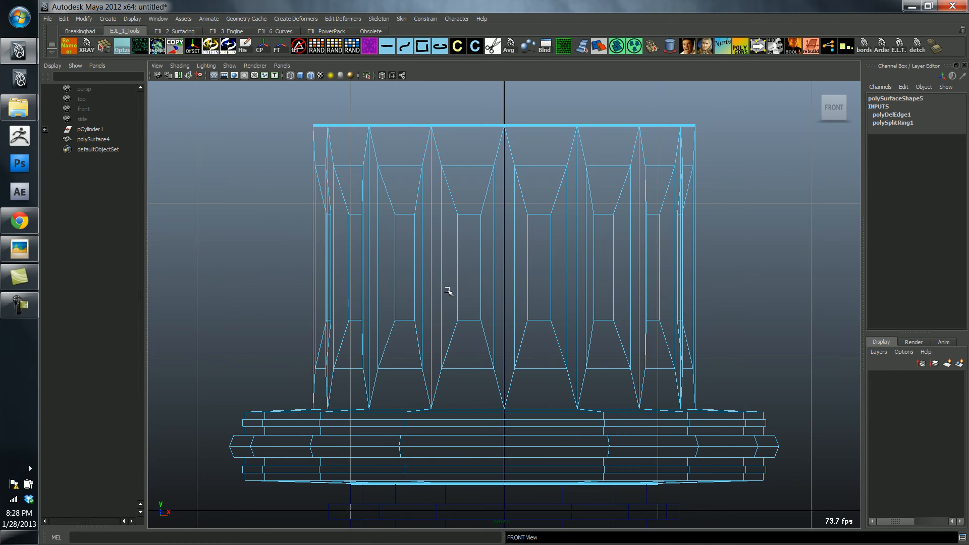
pyautogui.moveTo(479, 210); pyautogui.dragTo(394, 214, button='right')
pyautogui.moveTo(782, 239); pyautogui.dragTo(782, 239)
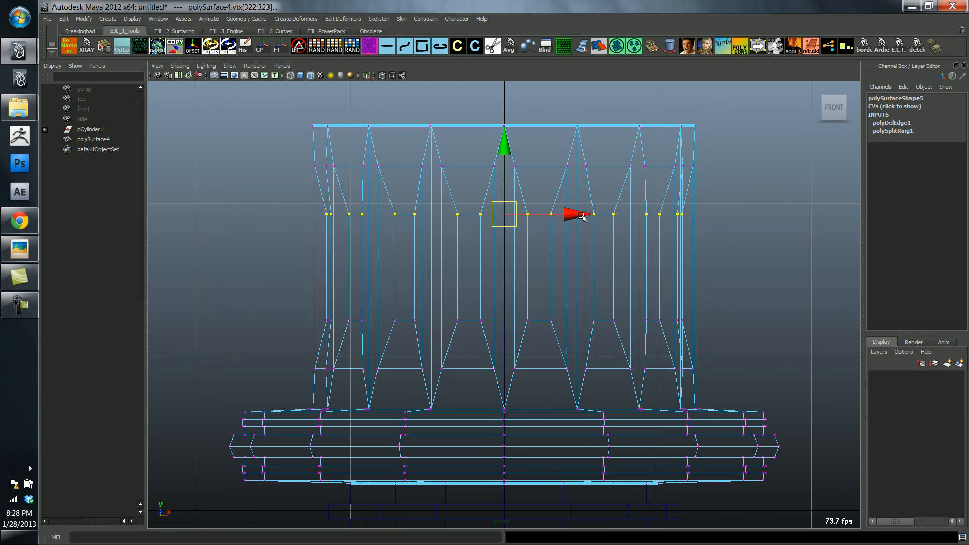
pyautogui.hotkey('alt', 'g')
pyautogui.moveTo(511, 147); pyautogui.dragTo(510, 113)
# Step: Move the panels' inner lower vertices down close to the panels' outer lower edges
pyautogui.moveTo(648, 335); pyautogui.dragTo(734, 328)
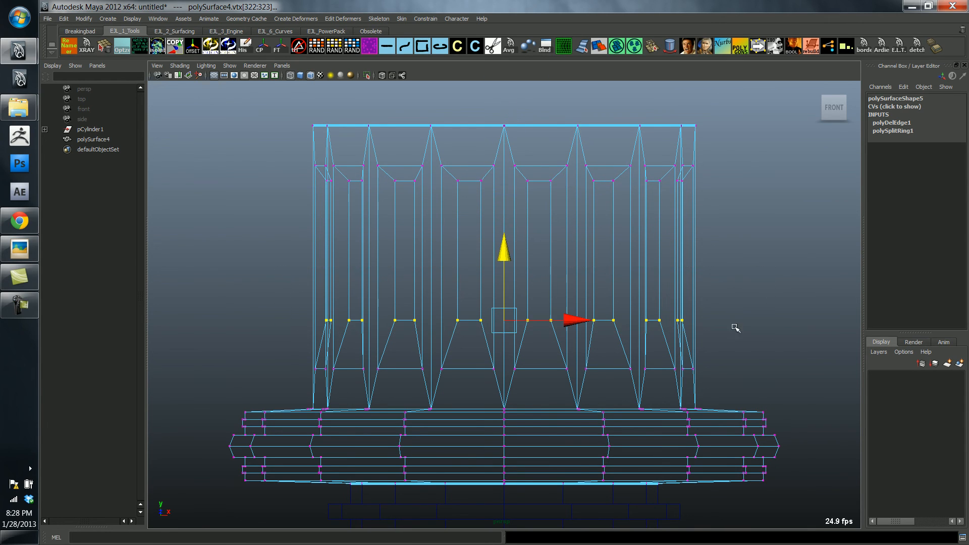
pyautogui.moveTo(520, 264); pyautogui.dragTo(512, 288)
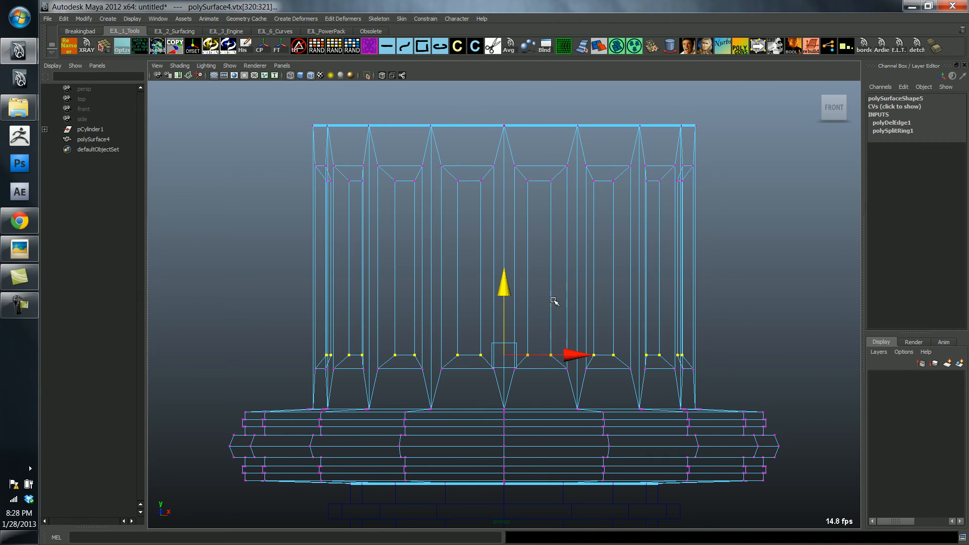
pyautogui.click(587, 272)
# Step: Preview the lengthened panels smoothed in the shaded perspective view, and restore the unsmoothed wireframe display
pyautogui.press('p')
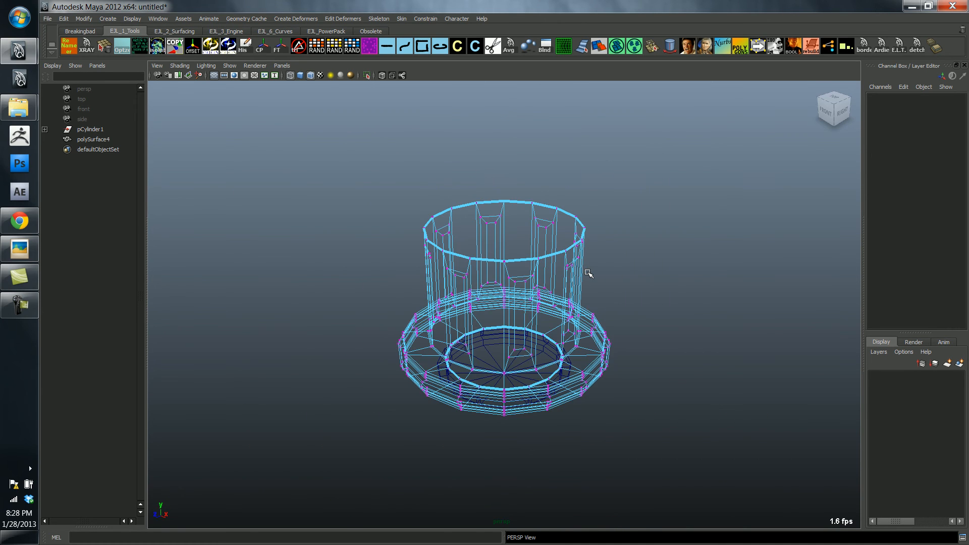
pyautogui.press('5')
pyautogui.keyDown('alt'); pyautogui.moveTo(588, 273); pyautogui.dragTo(620, 275); pyautogui.keyUp('alt')
pyautogui.scroll(3, 621, 274)
pyautogui.moveTo(535, 302); pyautogui.dragTo(554, 284, button='right')
pyautogui.press('3')
pyautogui.click(651, 236)
pyautogui.scroll(1, 674, 271)
pyautogui.moveTo(654, 267)
pyautogui.keyDown('alt'); pyautogui.mouseDown()
pyautogui.moveTo(674, 272)
pyautogui.moveTo(599, 298)
pyautogui.mouseUp(); pyautogui.keyUp('alt')
pyautogui.hotkey('alt', 'w')
pyautogui.click(574, 300)
pyautogui.press('1')
pyautogui.hotkey('alt', 'w')
# Step: Select all vertices of the barrel's upper rim and lower them close to the panels' upper edges
pyautogui.keyDown('alt'); pyautogui.moveTo(577, 301); pyautogui.dragTo(649, 323, button='right'); pyautogui.keyUp('alt')
pyautogui.keyDown('alt'); pyautogui.moveTo(630, 336); pyautogui.dragTo(601, 320); pyautogui.keyUp('alt')
pyautogui.keyDown('alt'); pyautogui.moveTo(604, 325); pyautogui.dragTo(608, 319, button='right'); pyautogui.keyUp('alt')
pyautogui.keyDown('alt'); pyautogui.moveTo(519, 222); pyautogui.dragTo(545, 252, button='middle'); pyautogui.keyUp('alt')
pyautogui.keyDown('alt'); pyautogui.moveTo(545, 252); pyautogui.dragTo(566, 264, button='right'); pyautogui.keyUp('alt')
pyautogui.keyDown('alt'); pyautogui.moveTo(567, 264); pyautogui.dragTo(550, 232); pyautogui.keyUp('alt')
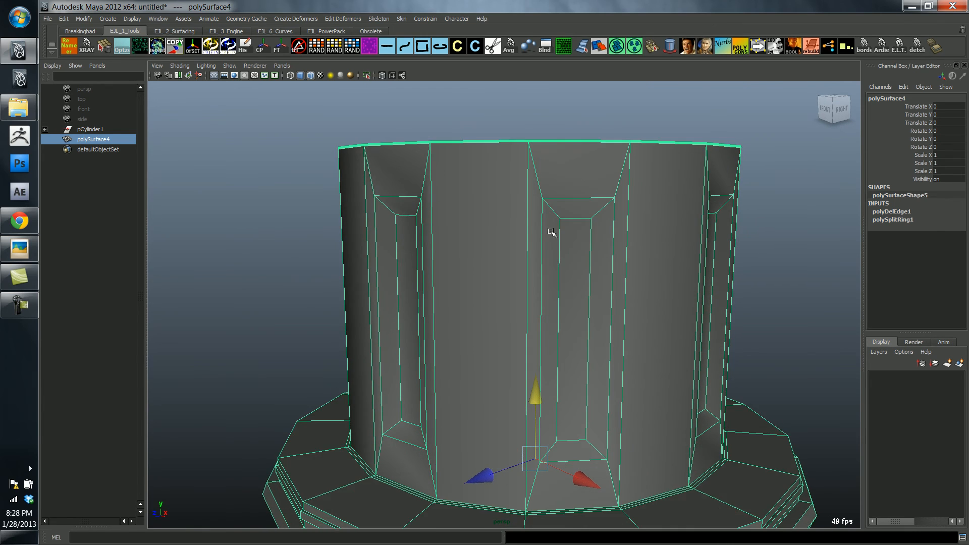
pyautogui.keyDown('alt'); pyautogui.moveTo(551, 232); pyautogui.dragTo(549, 246, button='middle'); pyautogui.keyUp('alt')
pyautogui.moveTo(560, 233)
pyautogui.keyDown('alt'); pyautogui.mouseDown(button='right')
pyautogui.moveTo(564, 210)
pyautogui.moveTo(561, 220)
pyautogui.mouseUp(button='right'); pyautogui.keyUp('alt')
pyautogui.press('4')
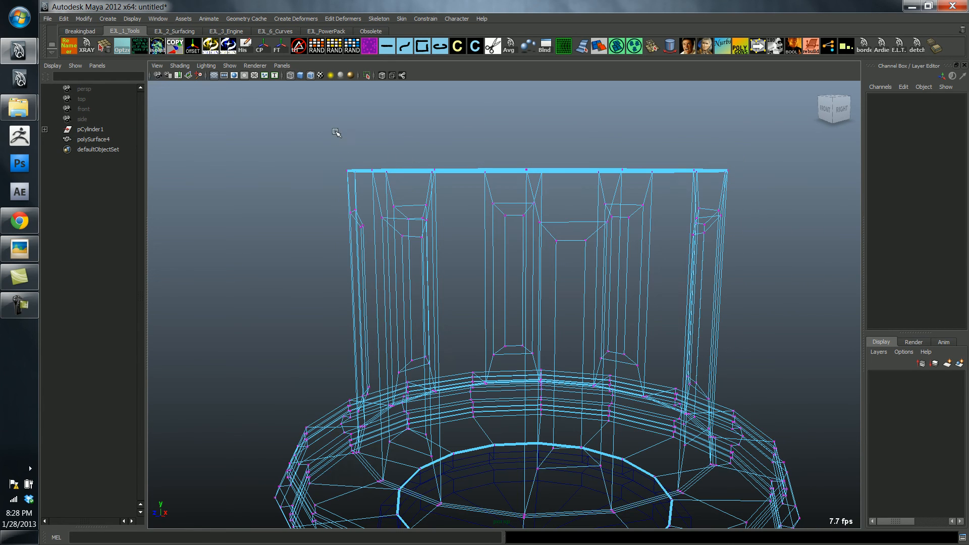
pyautogui.moveTo(769, 189); pyautogui.dragTo(769, 190)
pyautogui.moveTo(537, 95); pyautogui.dragTo(540, 126)
pyautogui.press('5')
pyautogui.moveTo(629, 102); pyautogui.dragTo(633, 102, button='middle')
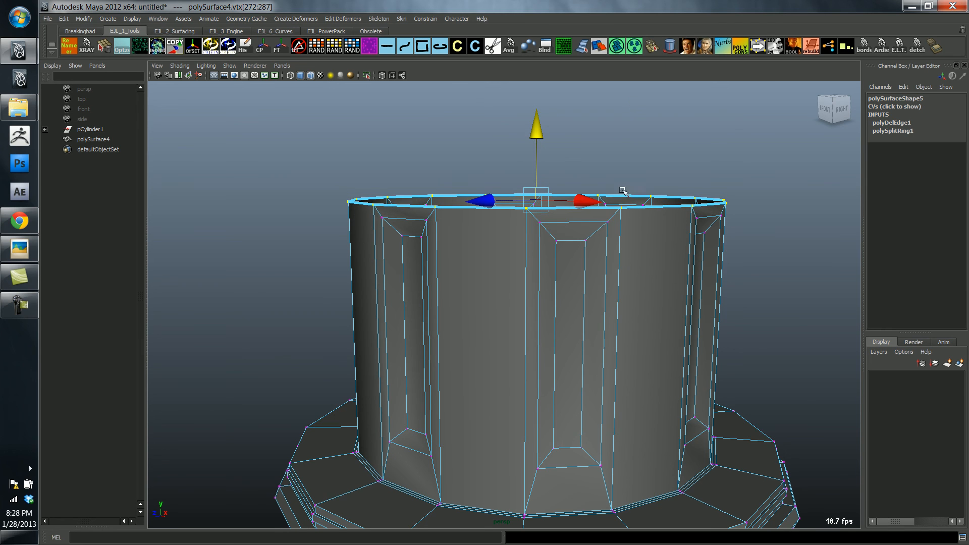
# Step: Insert an edge loop around the shortened barrel, crossing the panels just below their inner upper edges
pyautogui.moveTo(624, 221); pyautogui.dragTo(621, 222, button='right')
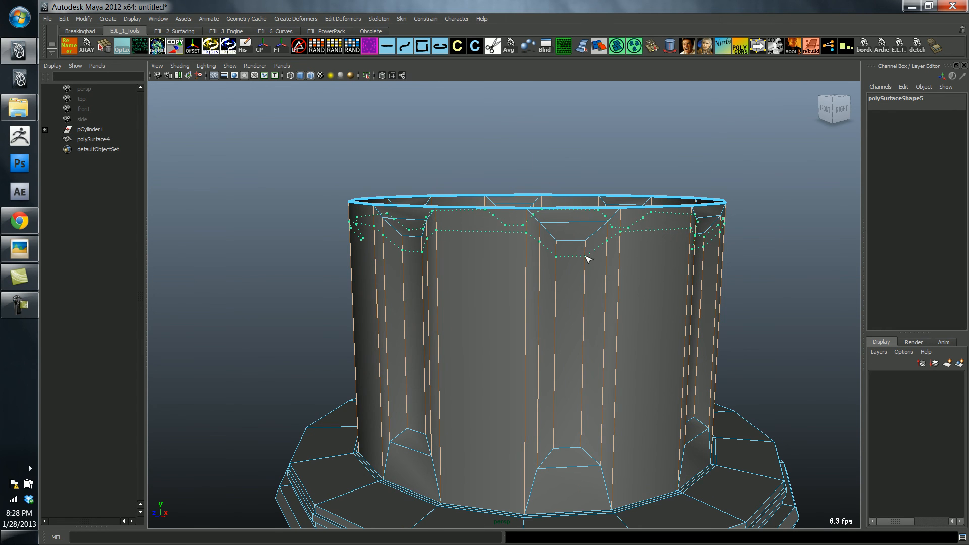
pyautogui.moveTo(586, 256); pyautogui.dragTo(585, 258)
pyautogui.press('w')
# Step: Check the panels' upper ends in smooth preview without wireframe, and restore the unsmoothed wireframe display
pyautogui.press('F8')
pyautogui.press('3')
pyautogui.click(594, 167)
pyautogui.keyDown('alt'); pyautogui.moveTo(646, 259); pyautogui.dragTo(632, 247, button='right'); pyautogui.keyUp('alt')
pyautogui.hotkey('alt', 'w')
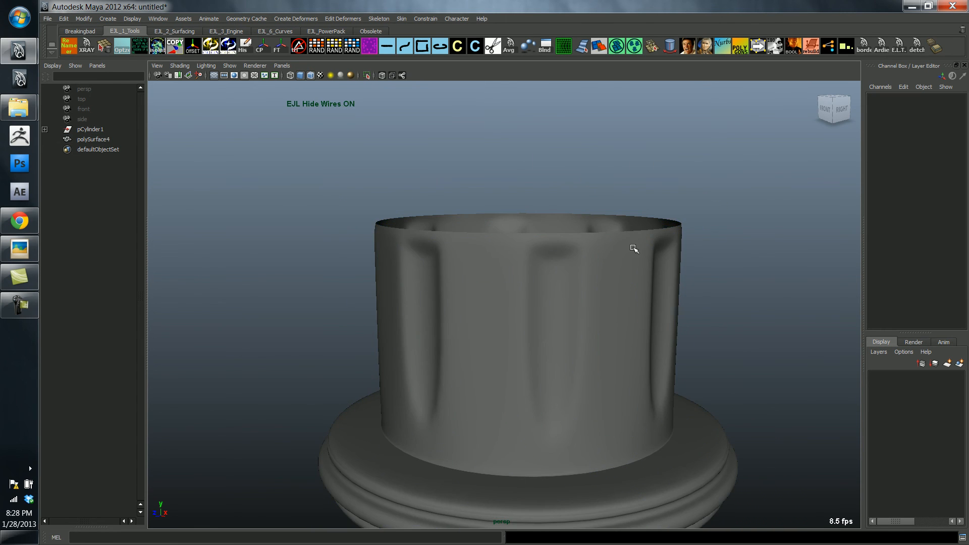
pyautogui.press('1')
pyautogui.click(607, 280)
pyautogui.hotkey('alt', 'w')
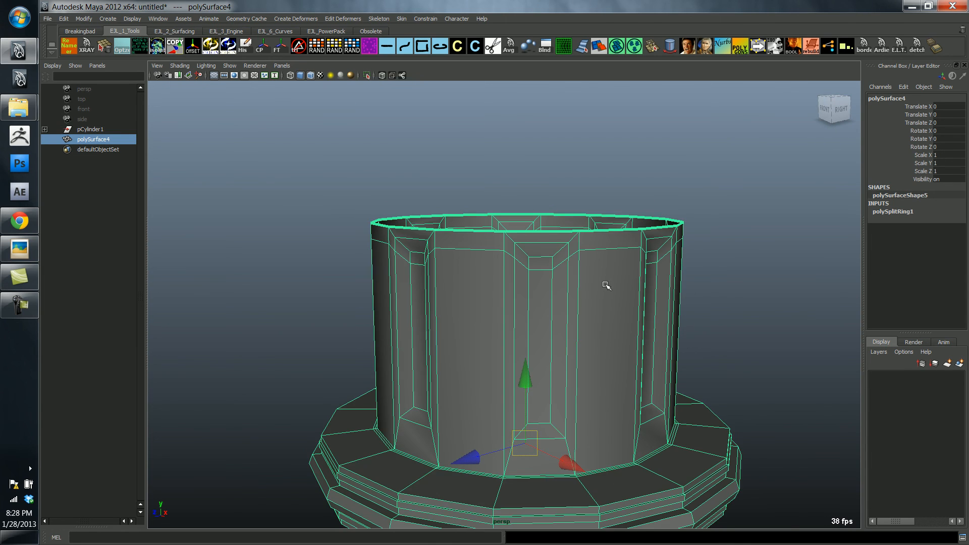
# Step: Select the barrel's rim and panel vertices and move them down so the panels end close to the flange
pyautogui.keyDown('alt'); pyautogui.moveTo(605, 285); pyautogui.dragTo(611, 282); pyautogui.keyUp('alt')
pyautogui.keyDown('alt'); pyautogui.moveTo(611, 281); pyautogui.dragTo(642, 268, button='right'); pyautogui.keyUp('alt')
pyautogui.keyDown('alt'); pyautogui.moveTo(627, 281); pyautogui.dragTo(618, 274); pyautogui.keyUp('alt')
pyautogui.moveTo(605, 313); pyautogui.dragTo(583, 421, button='right')
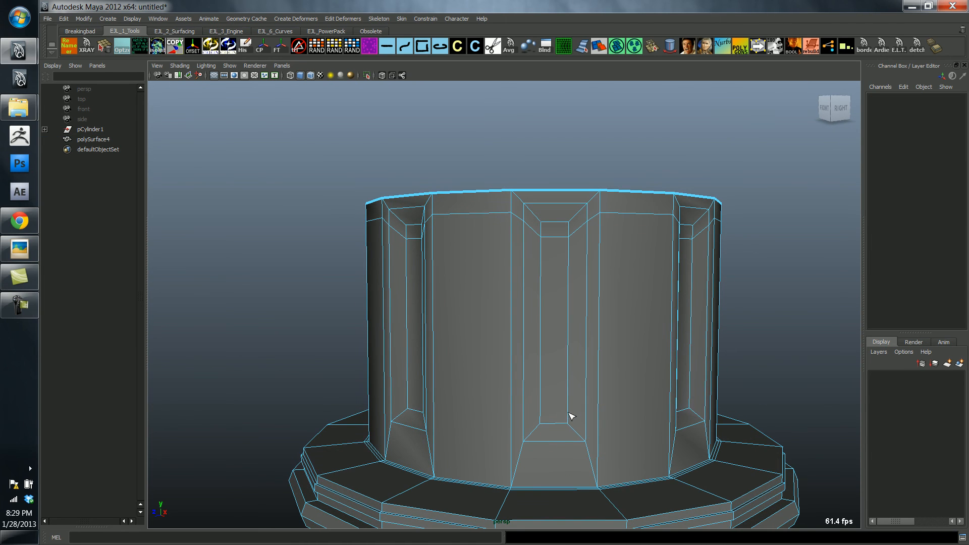
pyautogui.keyDown('alt'); pyautogui.moveTo(580, 384); pyautogui.dragTo(581, 373, button='middle'); pyautogui.keyUp('alt')
pyautogui.keyDown('alt'); pyautogui.moveTo(582, 373); pyautogui.dragTo(552, 370, button='right'); pyautogui.keyUp('alt')
pyautogui.keyDown('alt'); pyautogui.moveTo(551, 370); pyautogui.dragTo(558, 359); pyautogui.keyUp('alt')
pyautogui.moveTo(578, 331); pyautogui.dragTo(534, 330, button='right')
pyautogui.press('4')
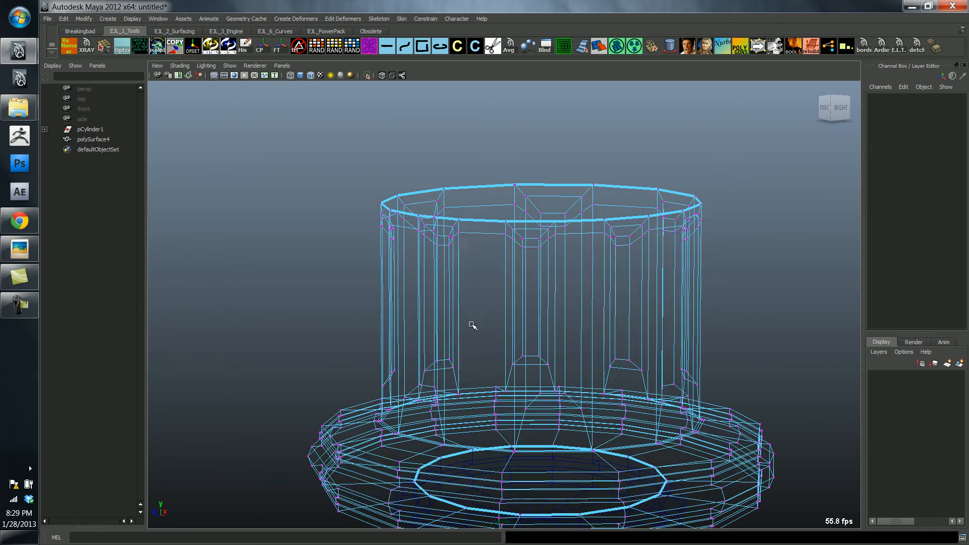
pyautogui.keyDown('alt'); pyautogui.moveTo(438, 347); pyautogui.dragTo(430, 308); pyautogui.keyUp('alt')
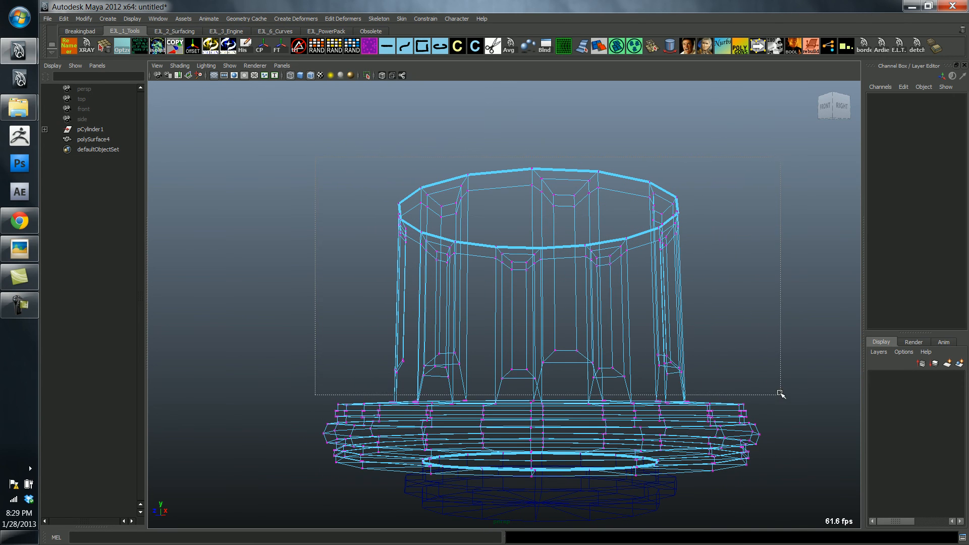
pyautogui.moveTo(780, 394); pyautogui.dragTo(781, 395)
pyautogui.press('5')
pyautogui.moveTo(544, 242); pyautogui.dragTo(539, 243)
pyautogui.keyDown('alt'); pyautogui.moveTo(578, 279); pyautogui.dragTo(577, 417); pyautogui.keyUp('alt')
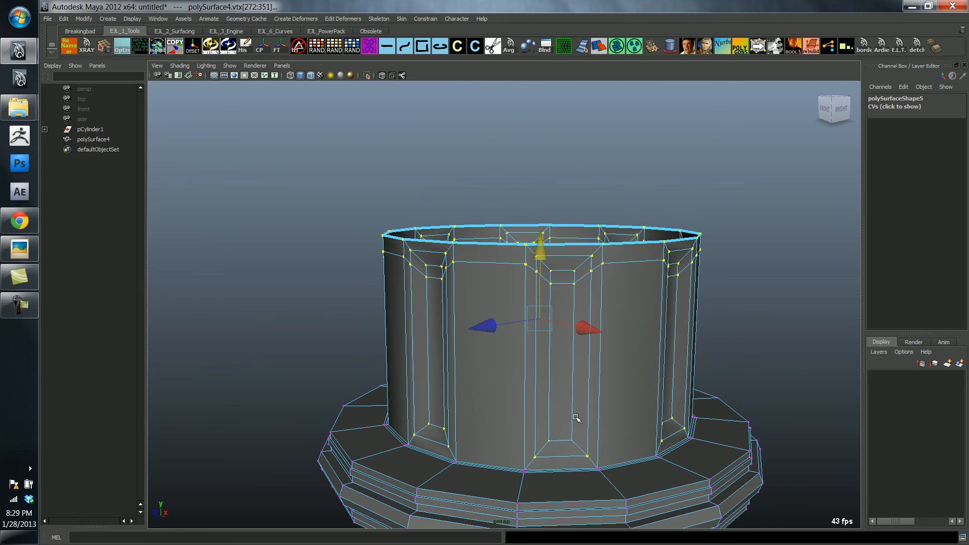
# Step: Insert an edge loop around the lower barrel, crossing the panels just above their inner lower edges
pyautogui.moveTo(577, 417); pyautogui.dragTo(549, 435, button='right')
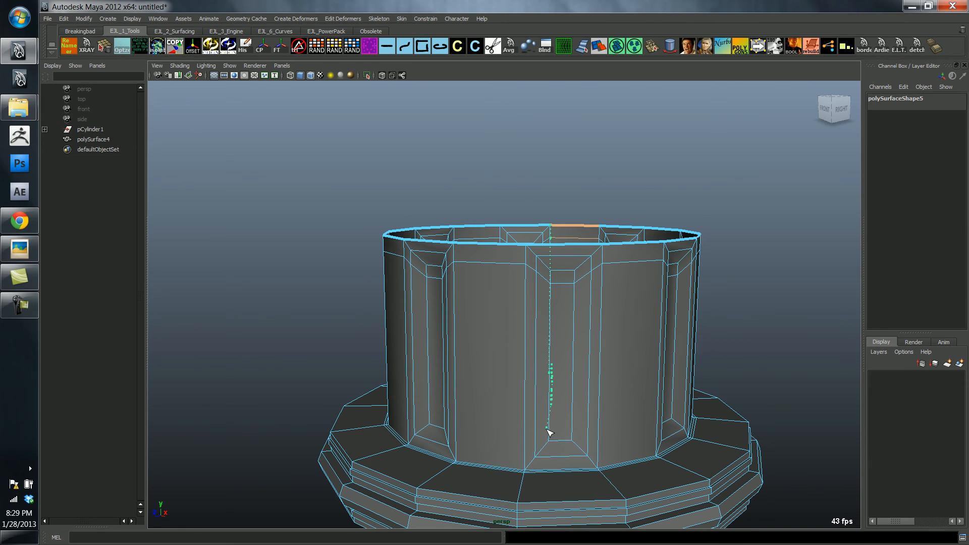
pyautogui.moveTo(547, 429)
pyautogui.mouseDown()
pyautogui.moveTo(563, 400)
pyautogui.moveTo(548, 435)
pyautogui.mouseUp()
pyautogui.hotkey('ctrl', 'z')
pyautogui.hotkey('ctrl', 'z')
pyautogui.press('w')
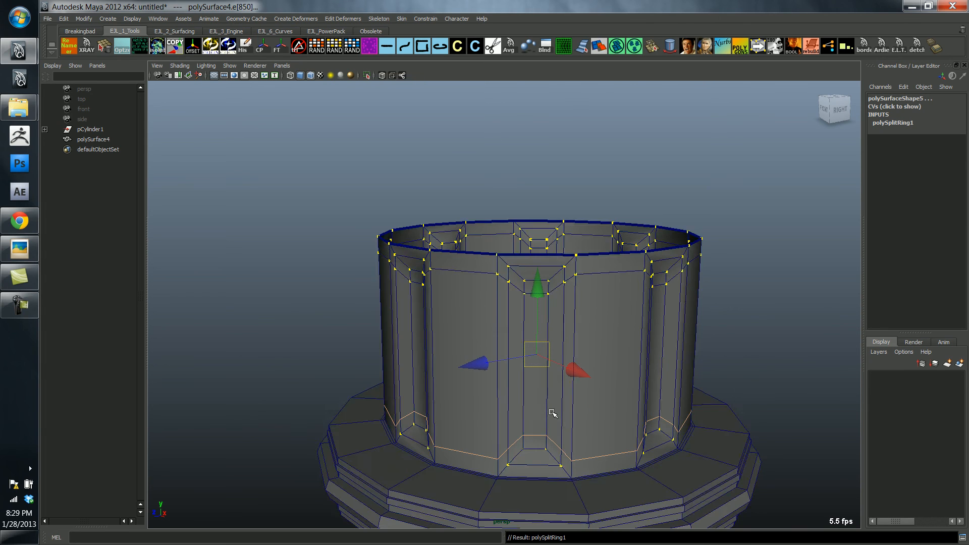
pyautogui.click(551, 411)
# Step: Show the barrel in smooth preview without wireframe and clear the leftover vertex selection
pyautogui.press('3')
pyautogui.click(753, 272)
pyautogui.hotkey('alt', 'w')
pyautogui.keyDown('alt'); pyautogui.moveTo(656, 318); pyautogui.dragTo(582, 360, button='right'); pyautogui.keyUp('alt')
pyautogui.keyDown('alt'); pyautogui.moveTo(582, 361); pyautogui.dragTo(580, 352); pyautogui.keyUp('alt')
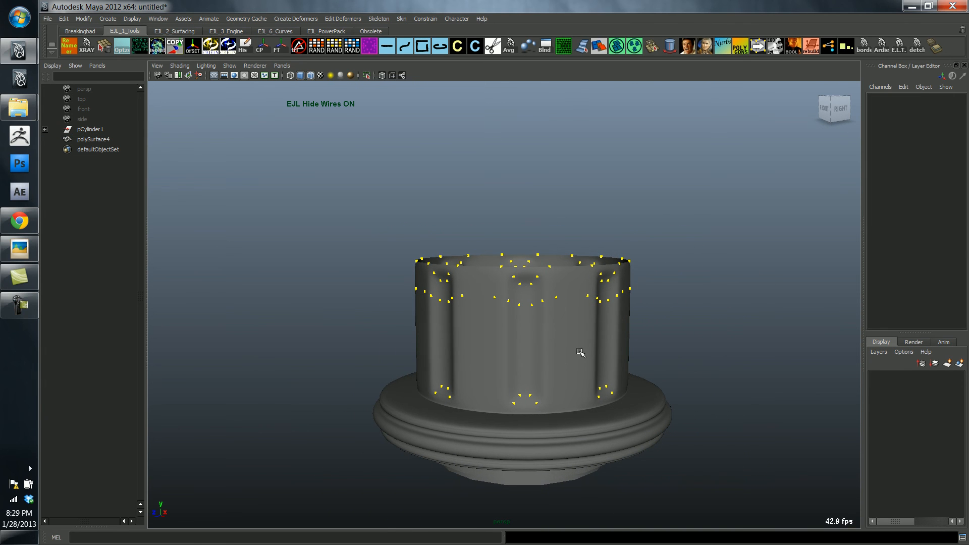
pyautogui.click(590, 340)
pyautogui.click(690, 281)
pyautogui.keyDown('alt'); pyautogui.moveTo(690, 281); pyautogui.dragTo(555, 301, button='right'); pyautogui.keyUp('alt')
pyautogui.moveTo(505, 321); pyautogui.dragTo(381, 288, button='right')
pyautogui.moveTo(328, 202); pyautogui.dragTo(851, 533)
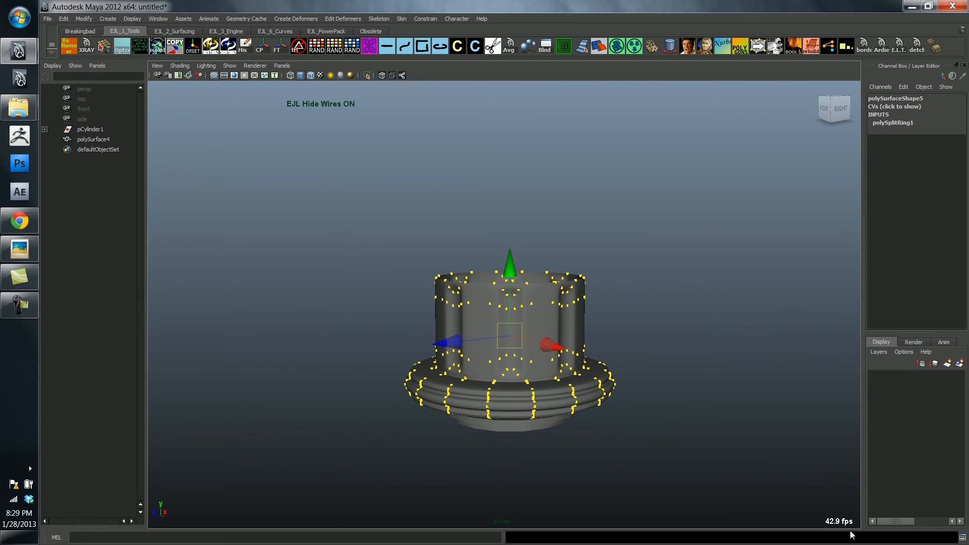
pyautogui.click(341, 180)
pyautogui.click(506, 268)
# Step: Compare the smoothed barrel's proportions and panels with the fire_hydrant.jpg photo, and restore the unsmoothed wireframe display
pyautogui.moveTo(490, 294); pyautogui.dragTo(595, 263, button='right')
pyautogui.keyDown('alt'); pyautogui.moveTo(595, 263); pyautogui.dragTo(646, 266); pyautogui.keyUp('alt')
pyautogui.keyDown('alt'); pyautogui.moveTo(646, 266); pyautogui.dragTo(712, 277, button='right'); pyautogui.keyUp('alt')
pyautogui.keyDown('alt'); pyautogui.moveTo(711, 277); pyautogui.dragTo(662, 288); pyautogui.keyUp('alt')
pyautogui.keyDown('alt'); pyautogui.moveTo(662, 288); pyautogui.dragTo(555, 289, button='right'); pyautogui.keyUp('alt')
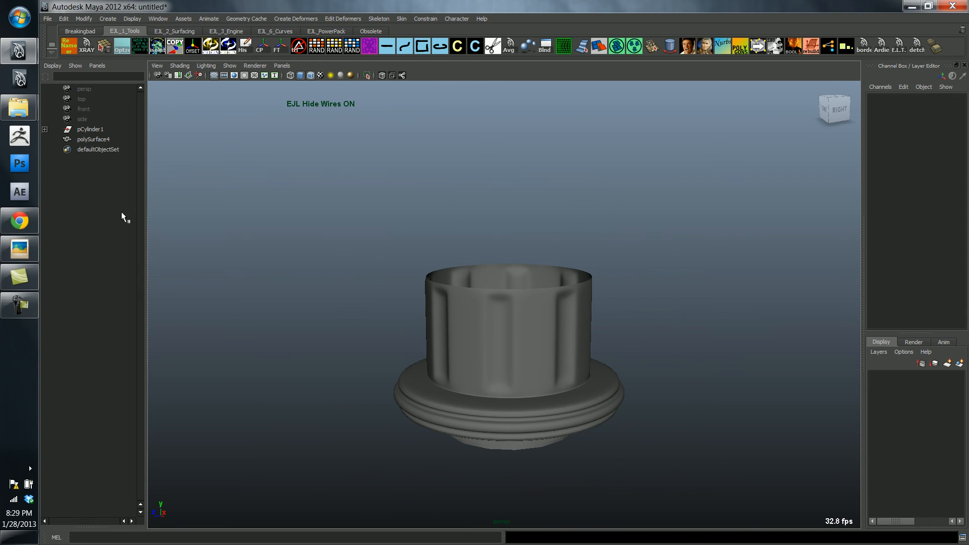
pyautogui.click(19, 256)
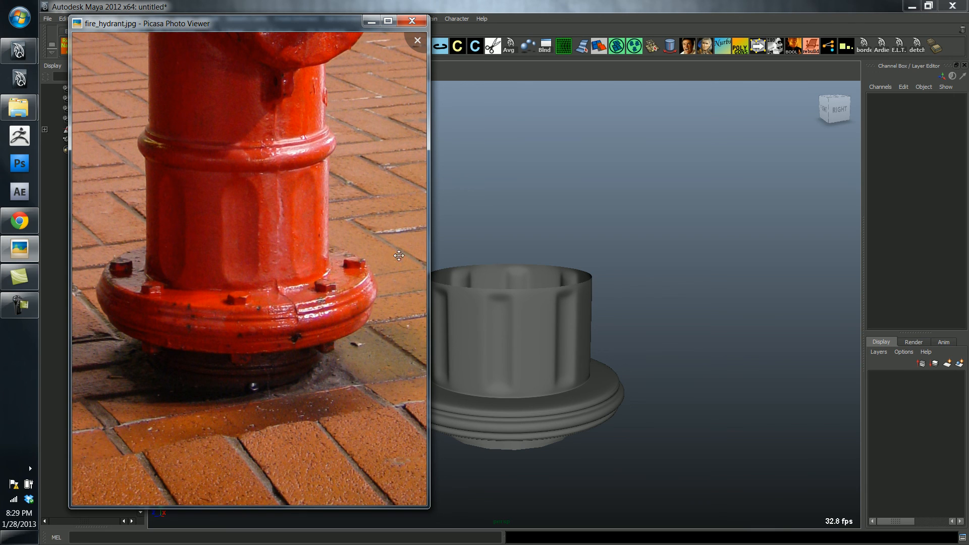
pyautogui.click(523, 317)
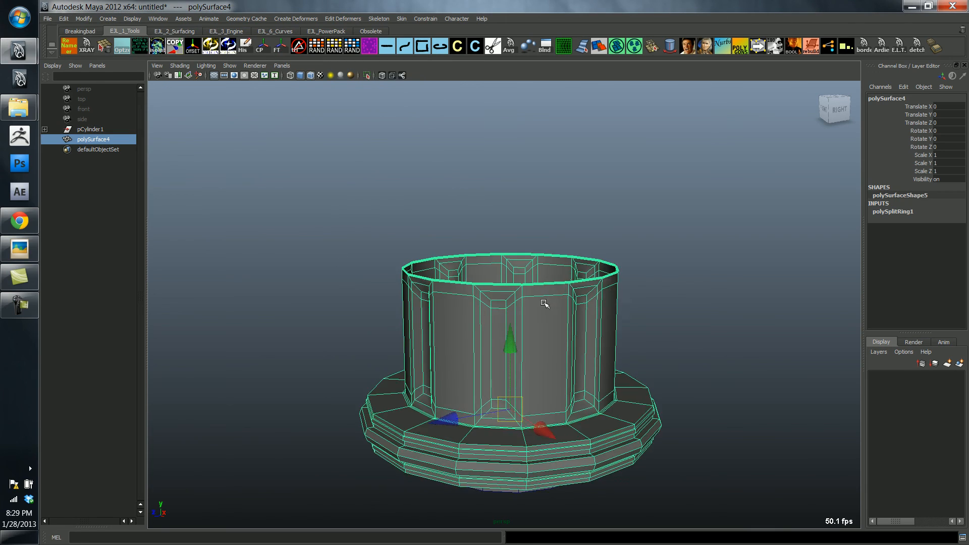
# Step: Examine the unsmoothed barrel's open rim and interior from above and its panels from the side
pyautogui.moveTo(544, 303)
pyautogui.keyDown('alt'); pyautogui.mouseDown()
pyautogui.moveTo(550, 273)
pyautogui.moveTo(553, 312)
pyautogui.mouseUp(); pyautogui.keyUp('alt')
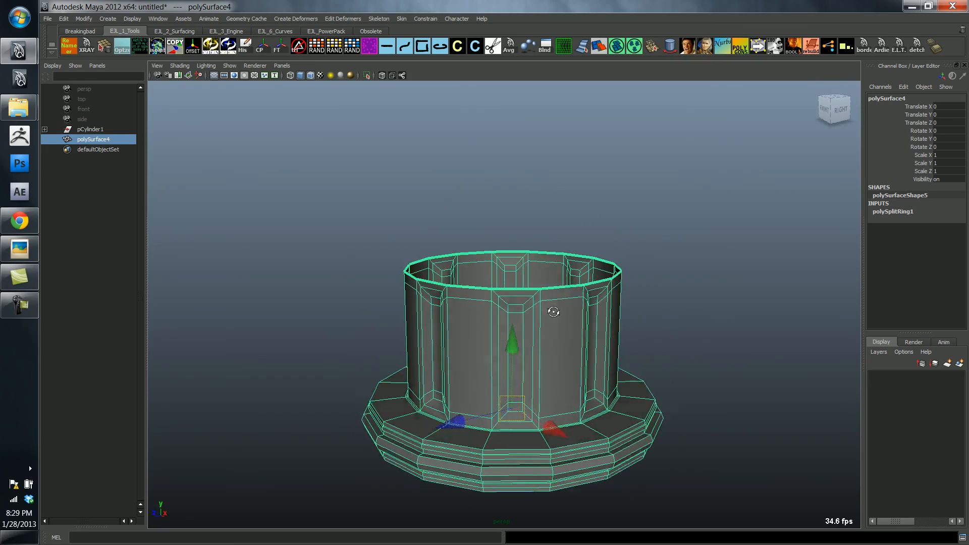
pyautogui.keyDown('alt'); pyautogui.moveTo(560, 325); pyautogui.dragTo(597, 313, button='right'); pyautogui.keyUp('alt')
pyautogui.keyDown('alt'); pyautogui.moveTo(565, 279); pyautogui.dragTo(558, 298); pyautogui.keyUp('alt')
pyautogui.keyDown('alt'); pyautogui.moveTo(560, 353); pyautogui.dragTo(603, 424, button='right'); pyautogui.keyUp('alt')
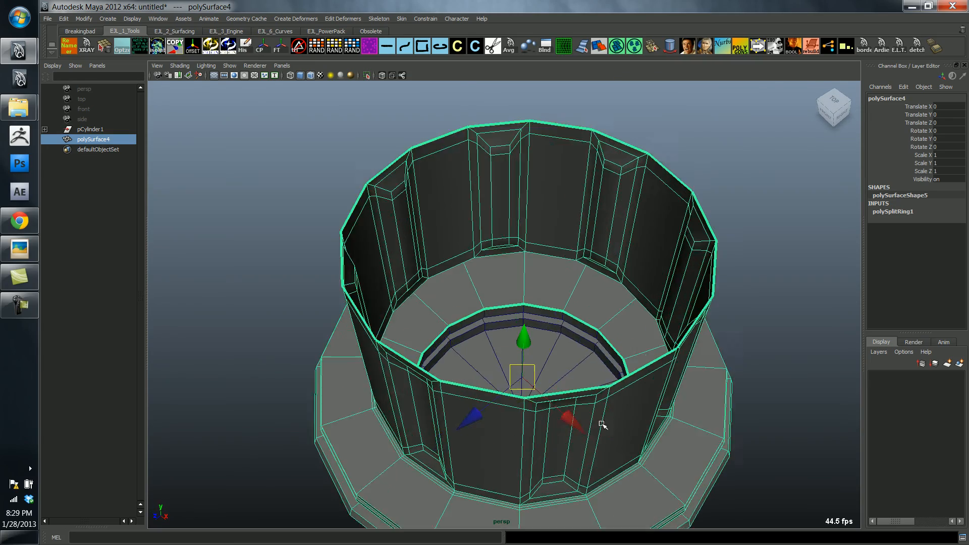
pyautogui.keyDown('alt'); pyautogui.moveTo(606, 414); pyautogui.dragTo(621, 362, button='middle'); pyautogui.keyUp('alt')
pyautogui.keyDown('alt'); pyautogui.moveTo(550, 386); pyautogui.dragTo(536, 337); pyautogui.keyUp('alt')
pyautogui.keyDown('alt'); pyautogui.moveTo(536, 337); pyautogui.dragTo(578, 354, button='right'); pyautogui.keyUp('alt')
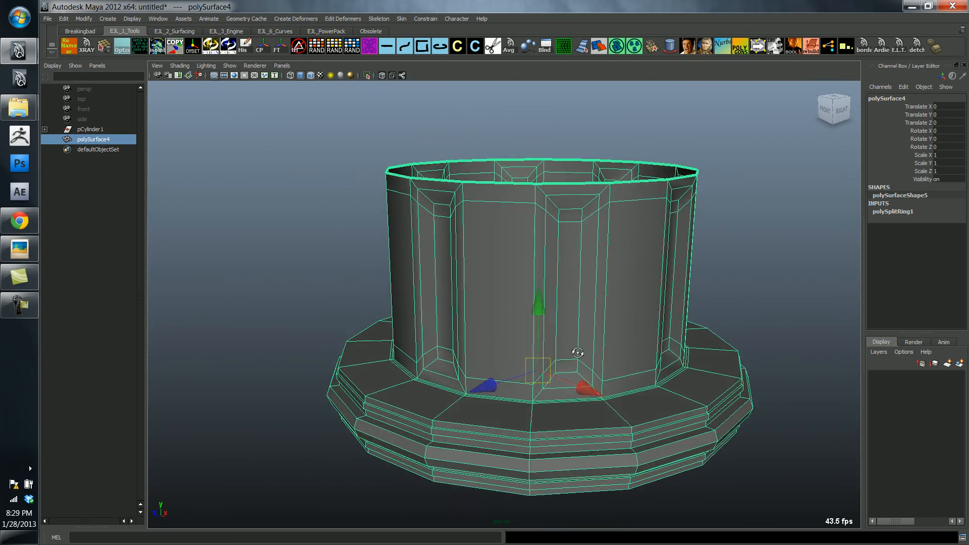